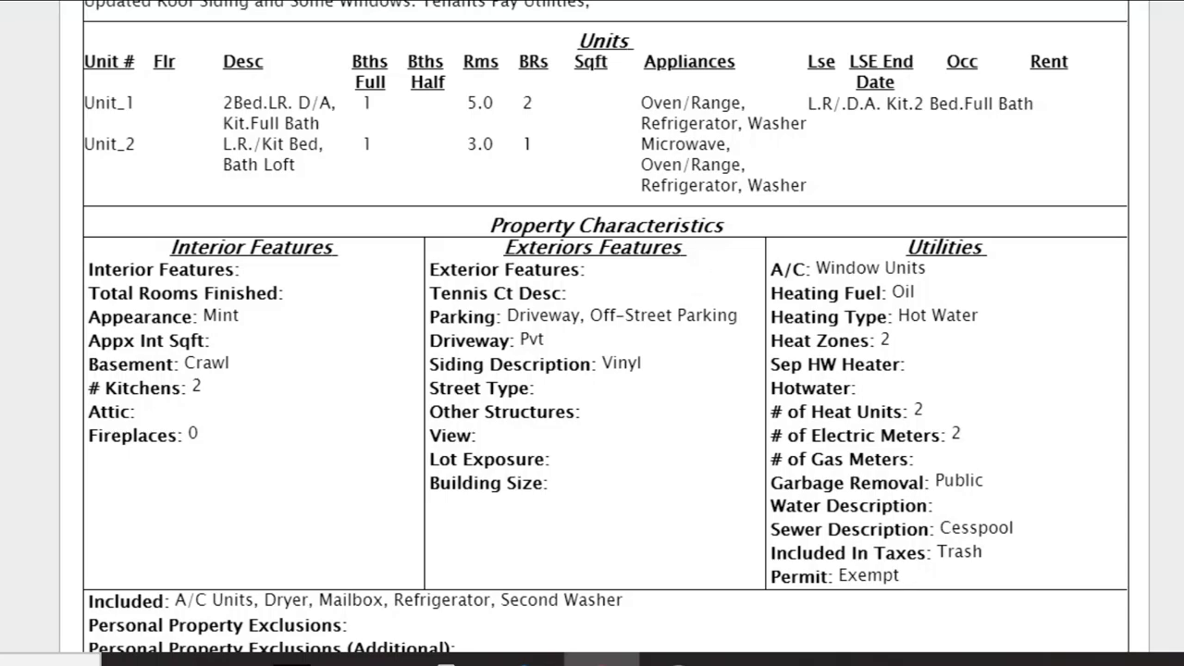
- Check the lot size and the year renovated in the summary of the Cedar Road listing
{"action": "scroll", "coordinate": [819, 278], "scroll_direction": "up", "scroll_amount": 8}
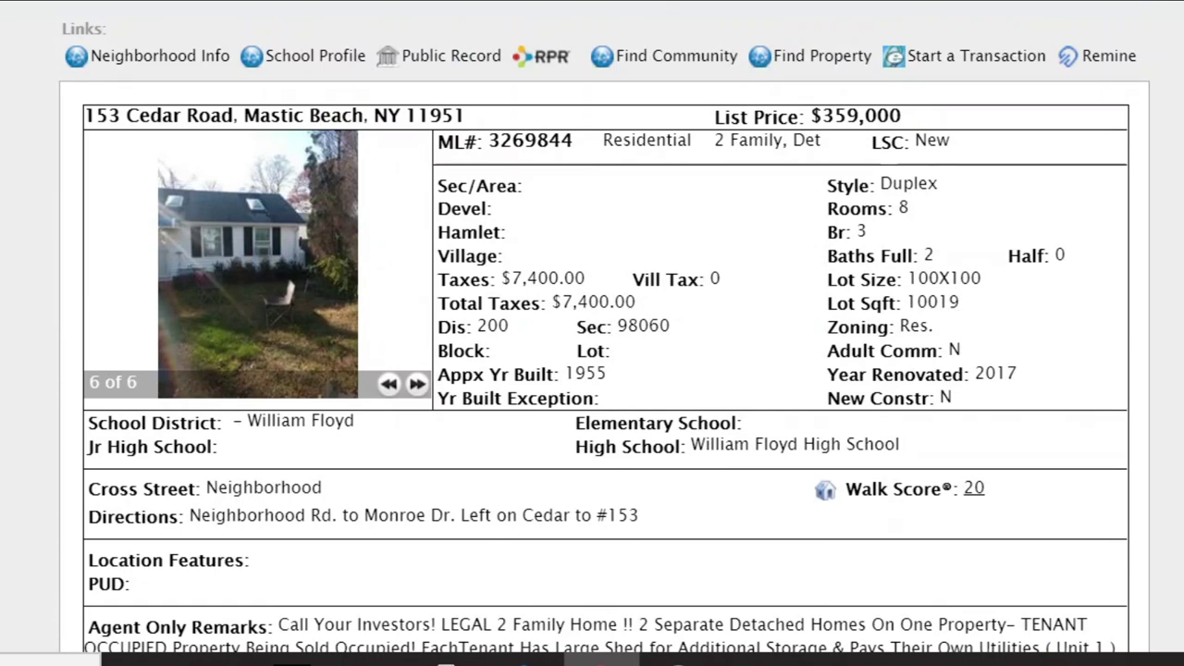
{"action": "left_click_drag", "start_coordinate": [982, 278], "coordinate": [911, 278]}
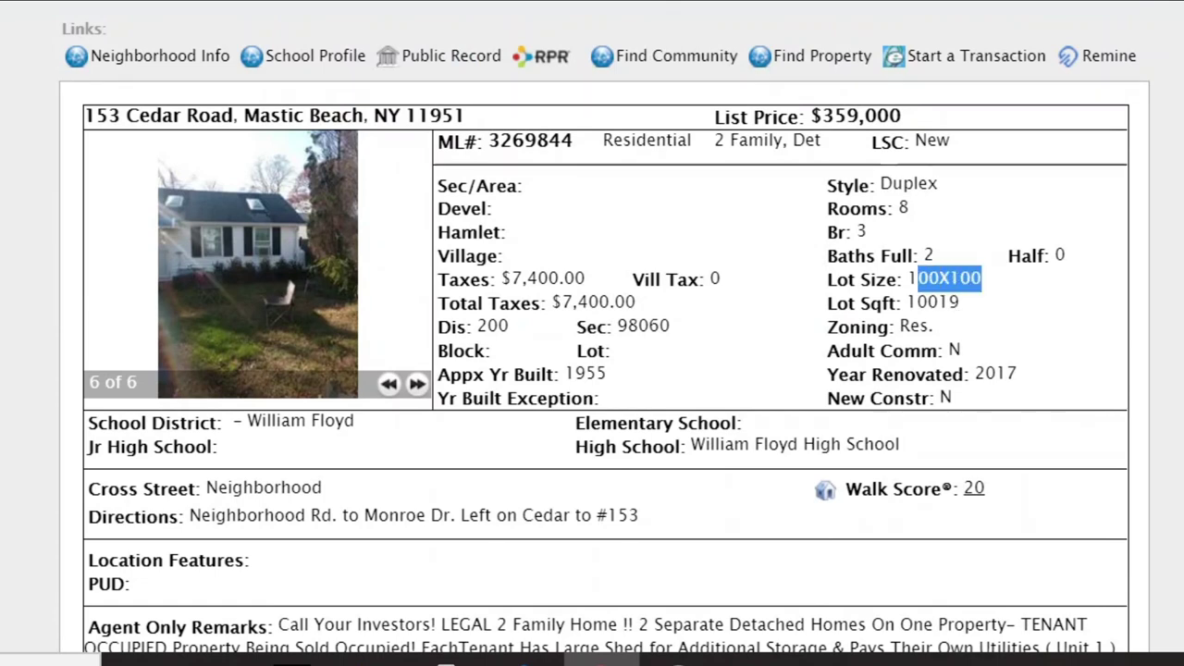
{"action": "left_click", "coordinate": [912, 278]}
{"action": "scroll", "coordinate": [961, 329], "scroll_direction": "down", "scroll_amount": 2}
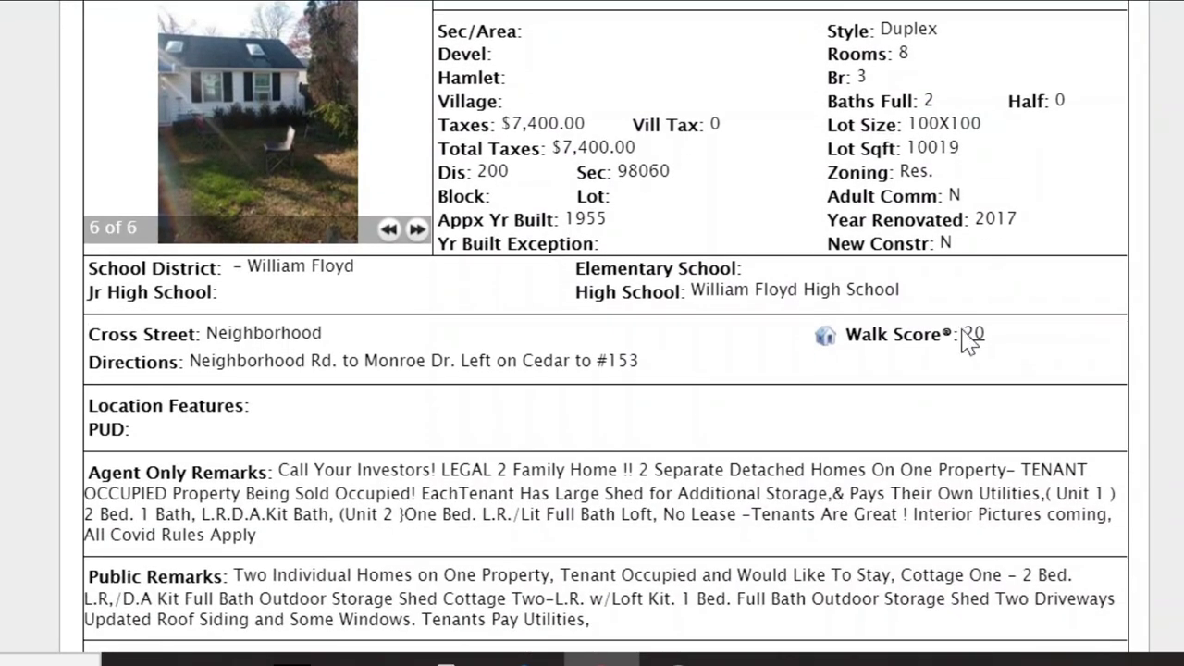
{"action": "left_click", "coordinate": [994, 219]}
- Browse the listing's photos up to the third picture
{"action": "left_click", "coordinate": [426, 225]}
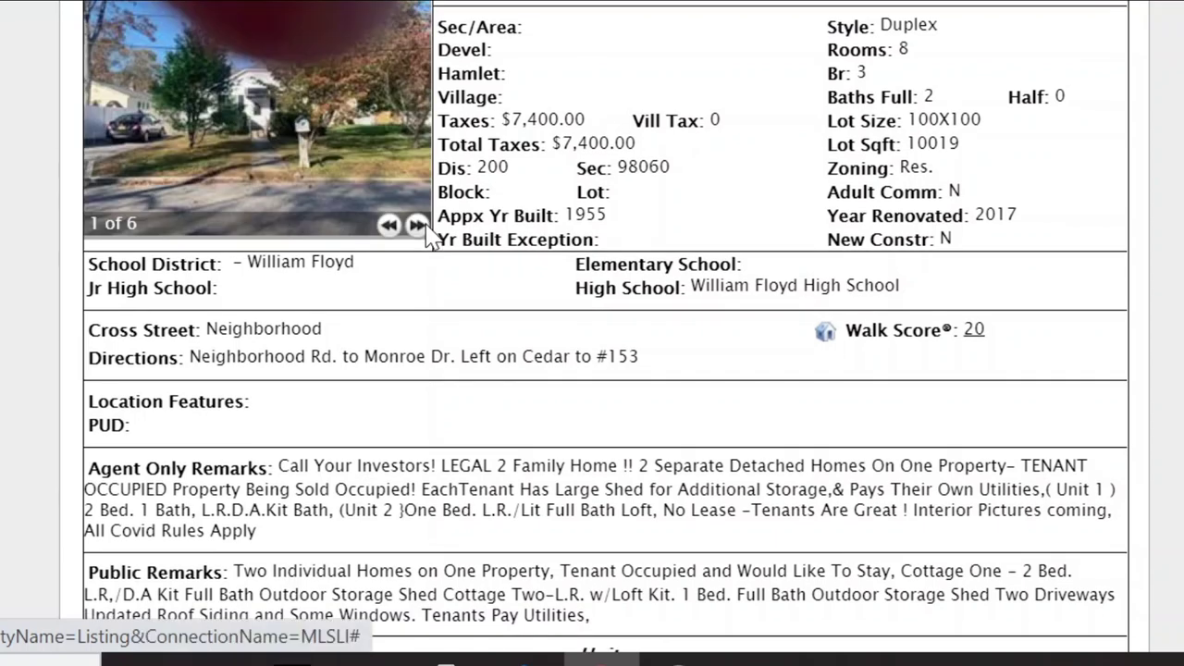
{"action": "left_click", "coordinate": [426, 224]}
{"action": "left_click", "coordinate": [424, 227]}
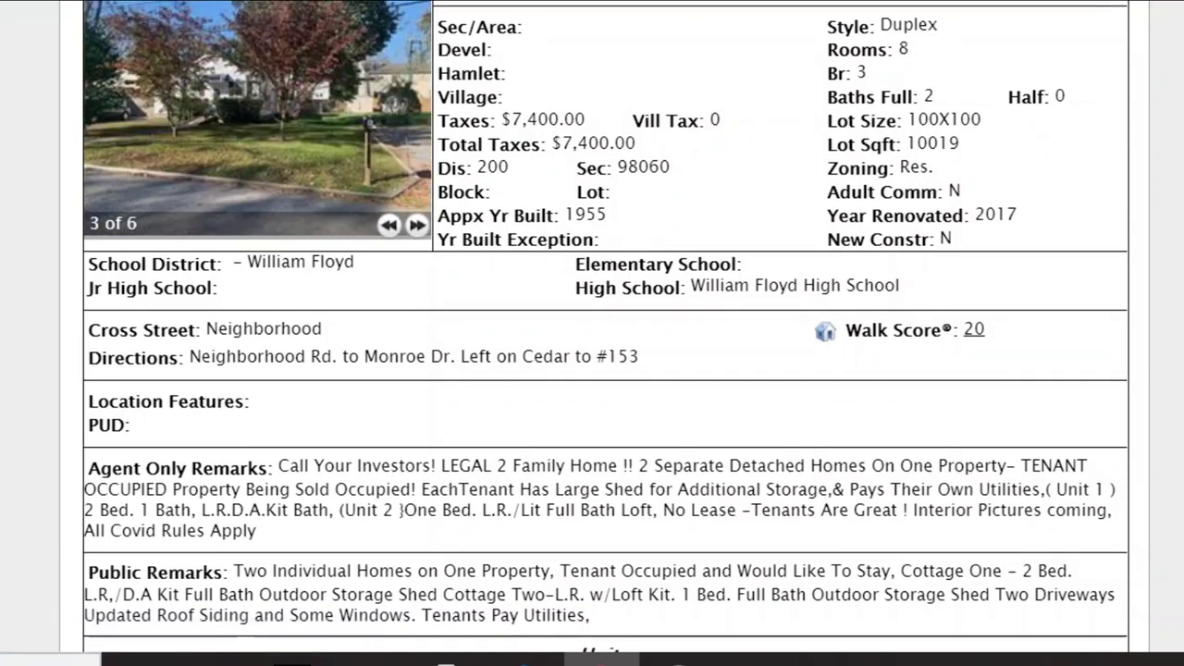
- Read through the listing from the agent and public remarks to the listing office and showing information
{"action": "scroll", "coordinate": [474, 242], "scroll_direction": "down", "scroll_amount": 3}
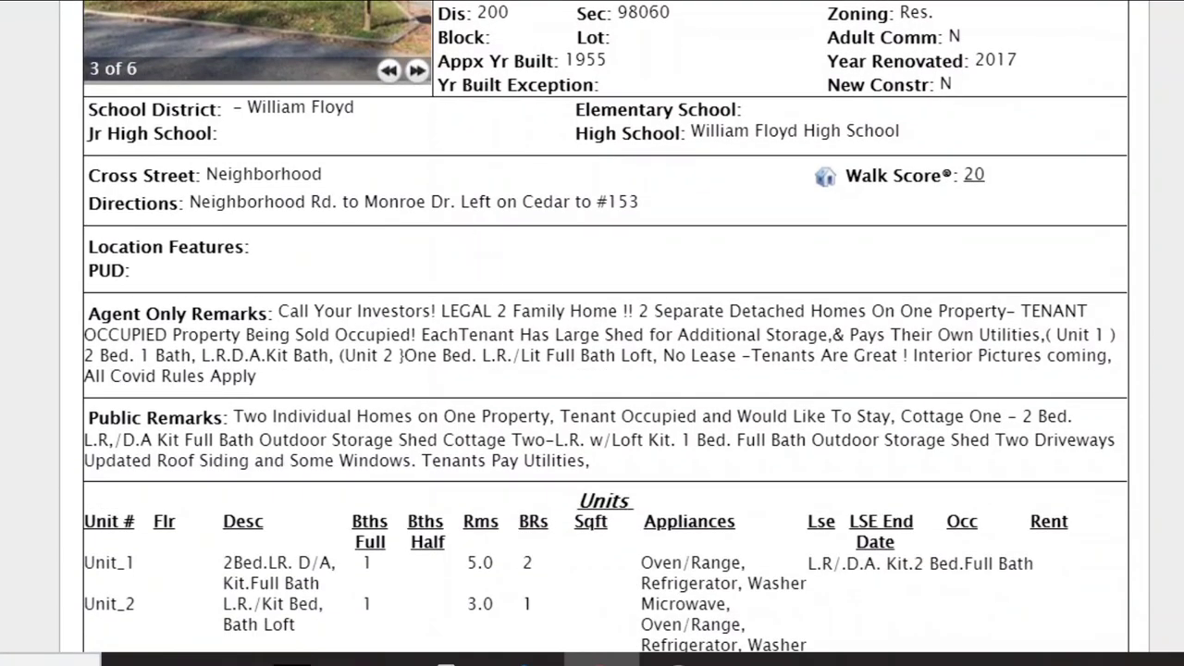
{"action": "scroll", "coordinate": [994, 213], "scroll_direction": "down", "scroll_amount": 3}
{"action": "scroll", "coordinate": [994, 213], "scroll_direction": "up", "scroll_amount": 6}
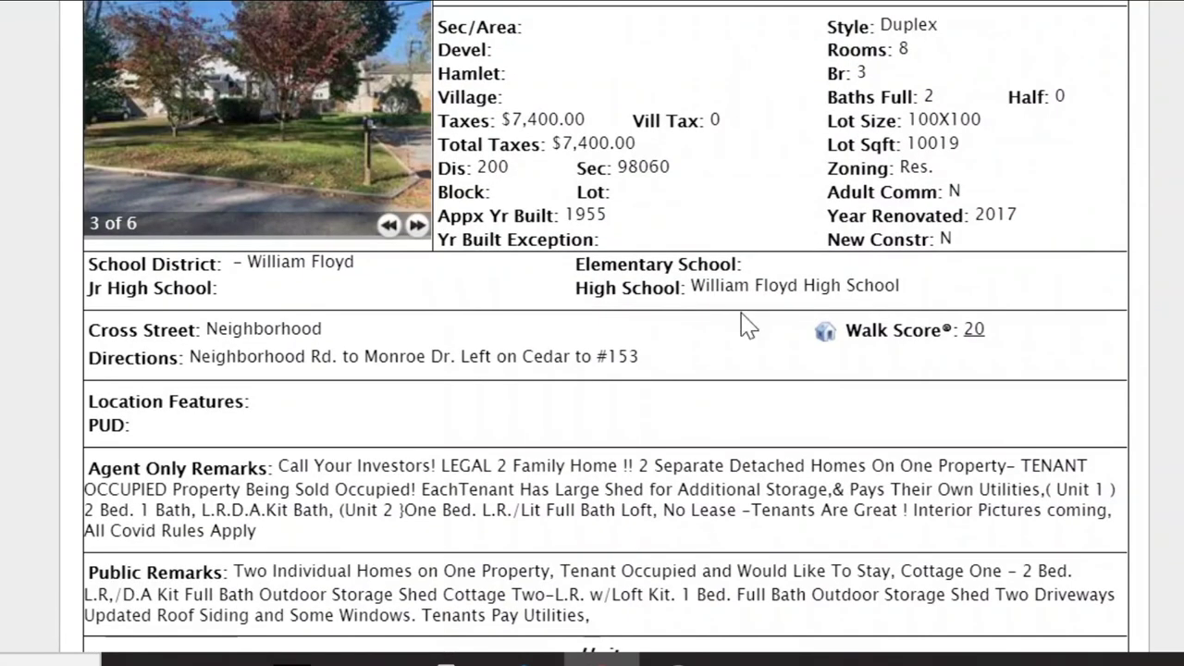
{"action": "scroll", "coordinate": [747, 325], "scroll_direction": "down", "scroll_amount": 15}
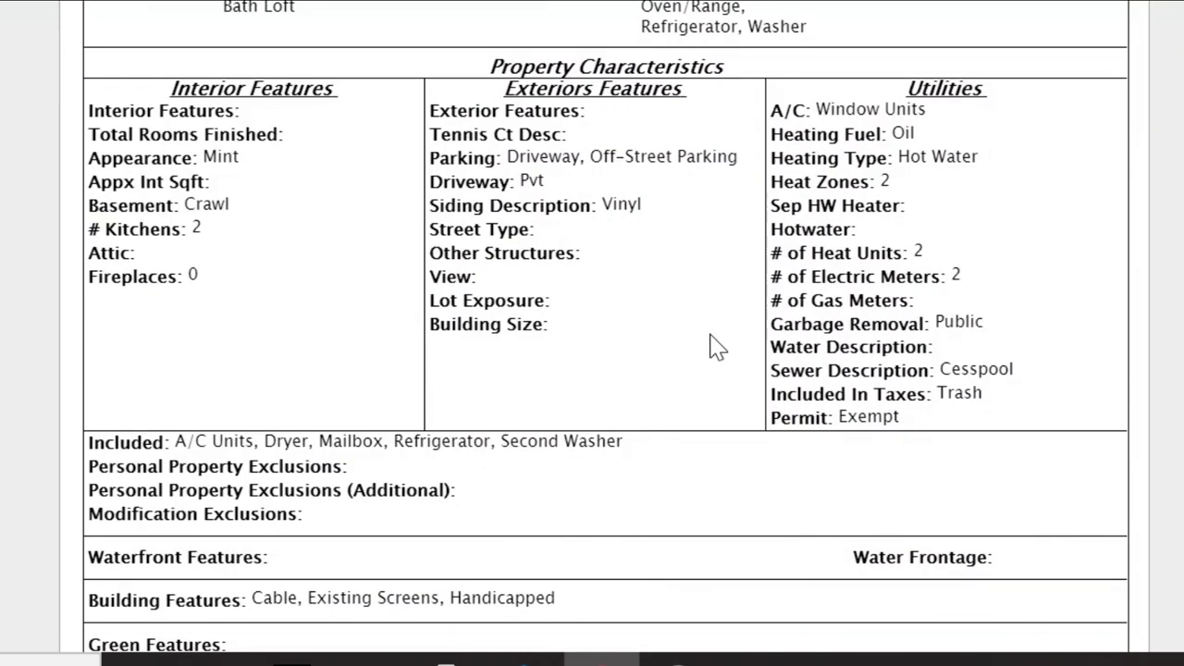
{"action": "scroll", "coordinate": [743, 331], "scroll_direction": "down", "scroll_amount": 6}
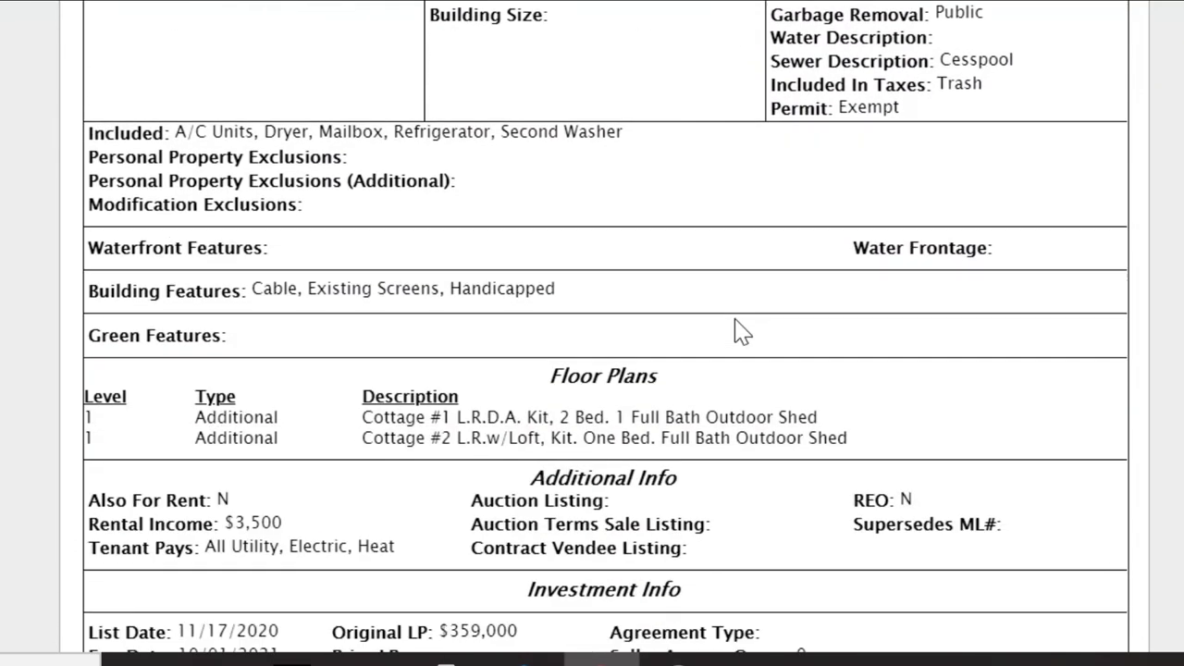
{"action": "scroll", "coordinate": [743, 331], "scroll_direction": "down", "scroll_amount": 3}
{"action": "scroll", "coordinate": [742, 331], "scroll_direction": "down", "scroll_amount": 10}
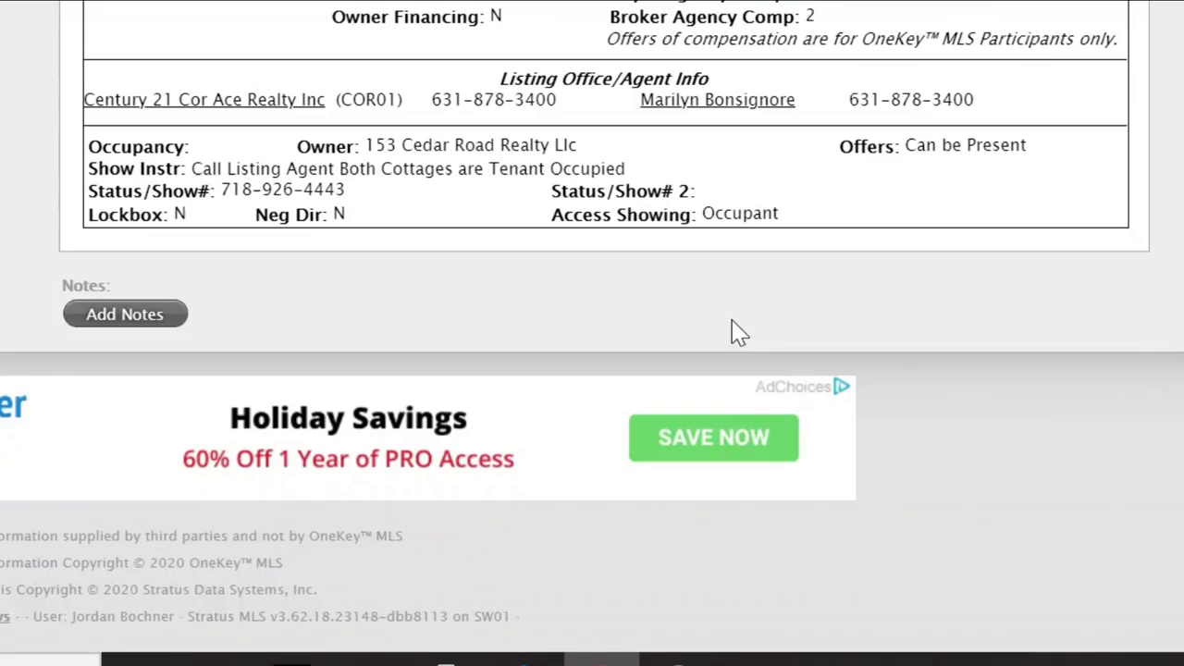
- Go back over the property characteristics and examine the sewer description among the utilities
{"action": "scroll", "coordinate": [596, 294], "scroll_direction": "up", "scroll_amount": 3}
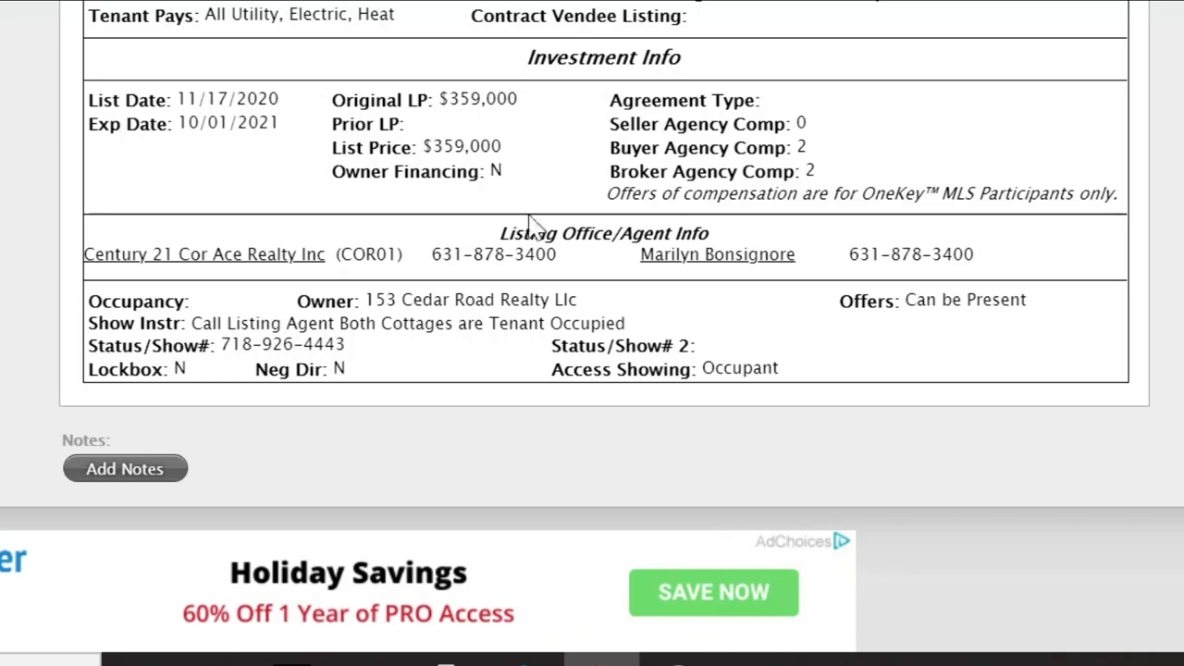
{"action": "scroll", "coordinate": [528, 225], "scroll_direction": "up", "scroll_amount": 9}
{"action": "scroll", "coordinate": [719, 288], "scroll_direction": "up", "scroll_amount": 14}
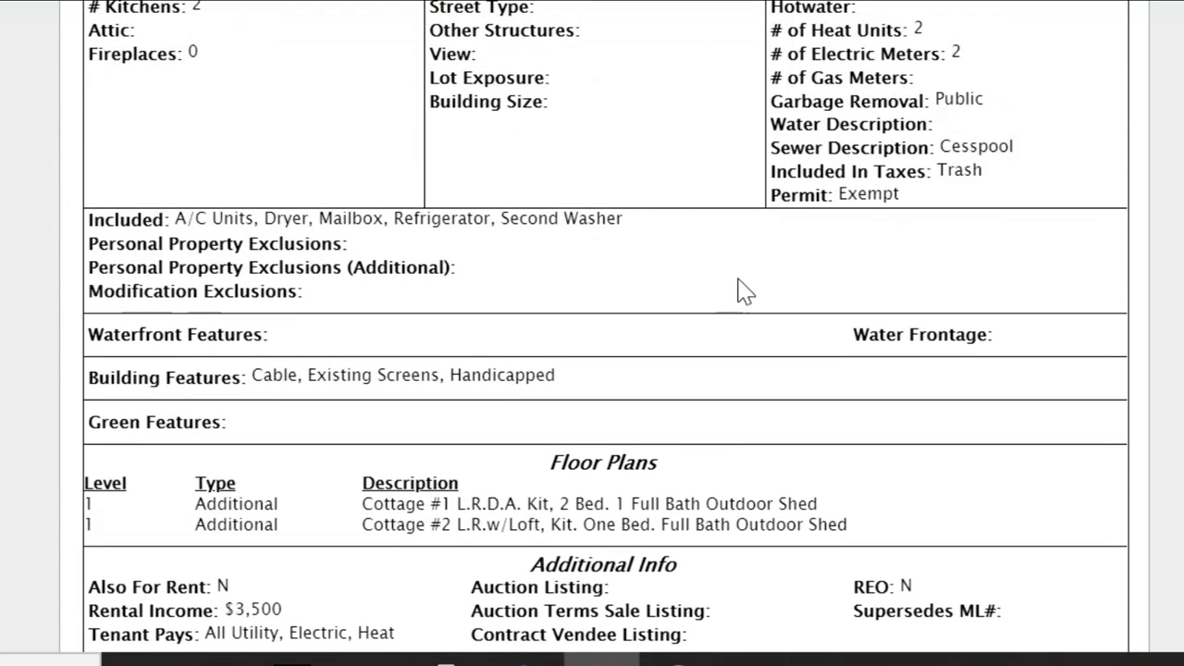
{"action": "scroll", "coordinate": [771, 322], "scroll_direction": "down", "scroll_amount": 3}
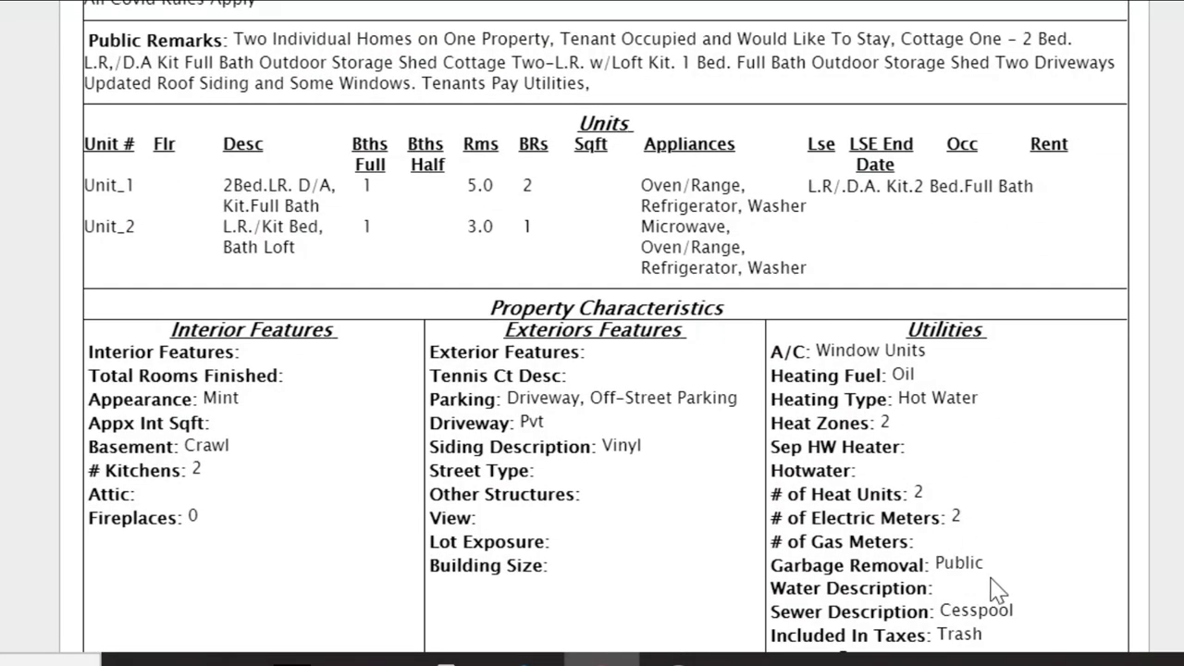
{"action": "scroll", "coordinate": [971, 555], "scroll_direction": "down", "scroll_amount": 3}
{"action": "mouse_move", "coordinate": [1015, 456]}
{"action": "left_mouse_down"}
{"action": "mouse_move", "coordinate": [943, 456]}
{"action": "mouse_move", "coordinate": [1013, 455]}
{"action": "left_mouse_up"}
{"action": "left_click", "coordinate": [1014, 456]}
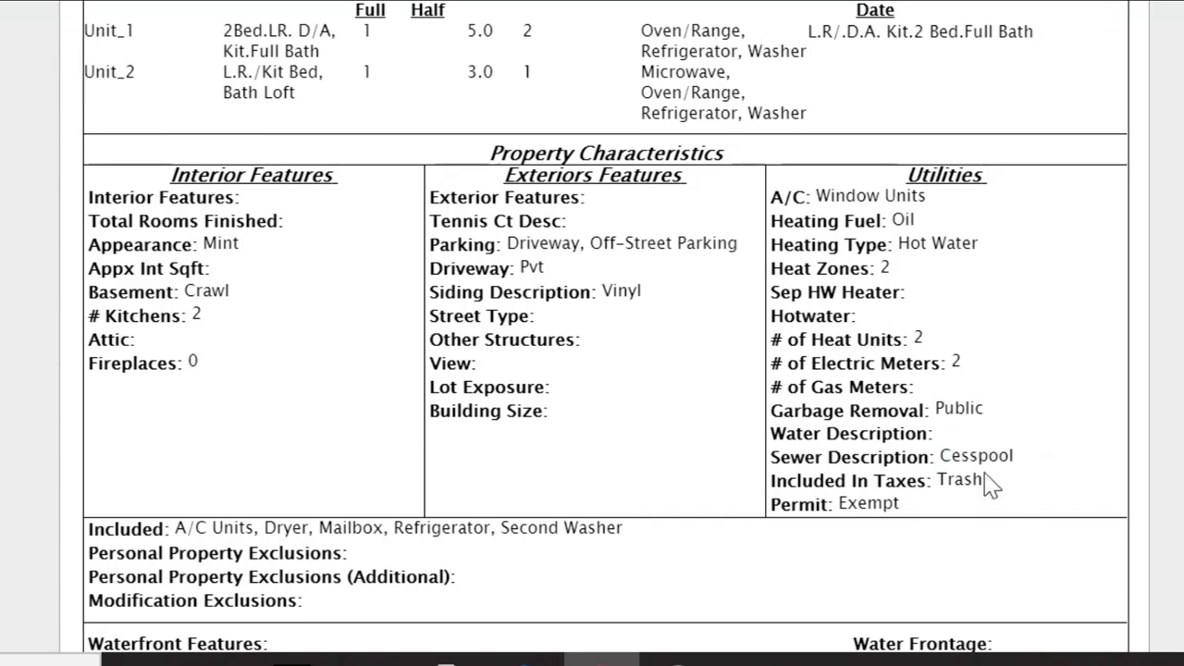
- Review the listing's remarks and unit details, then examine the rental income and tenant-paid utilities in the additional information
{"action": "scroll", "coordinate": [888, 476], "scroll_direction": "up", "scroll_amount": 6}
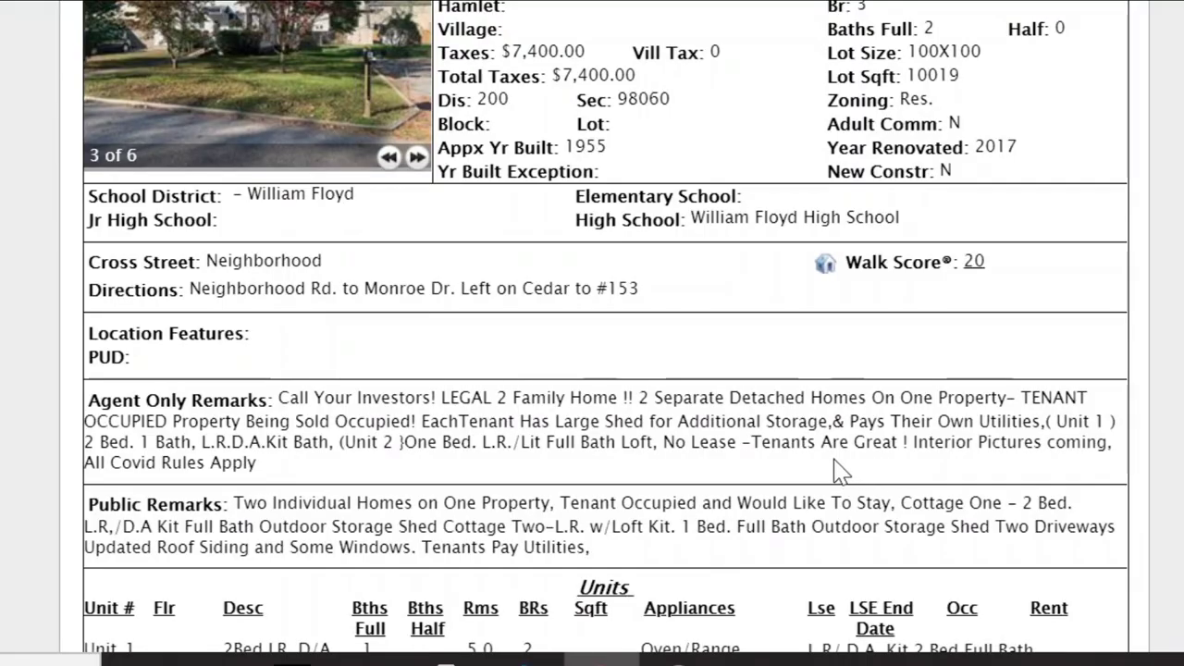
{"action": "scroll", "coordinate": [828, 472], "scroll_direction": "down", "scroll_amount": 5}
{"action": "scroll", "coordinate": [618, 418], "scroll_direction": "down", "scroll_amount": 5}
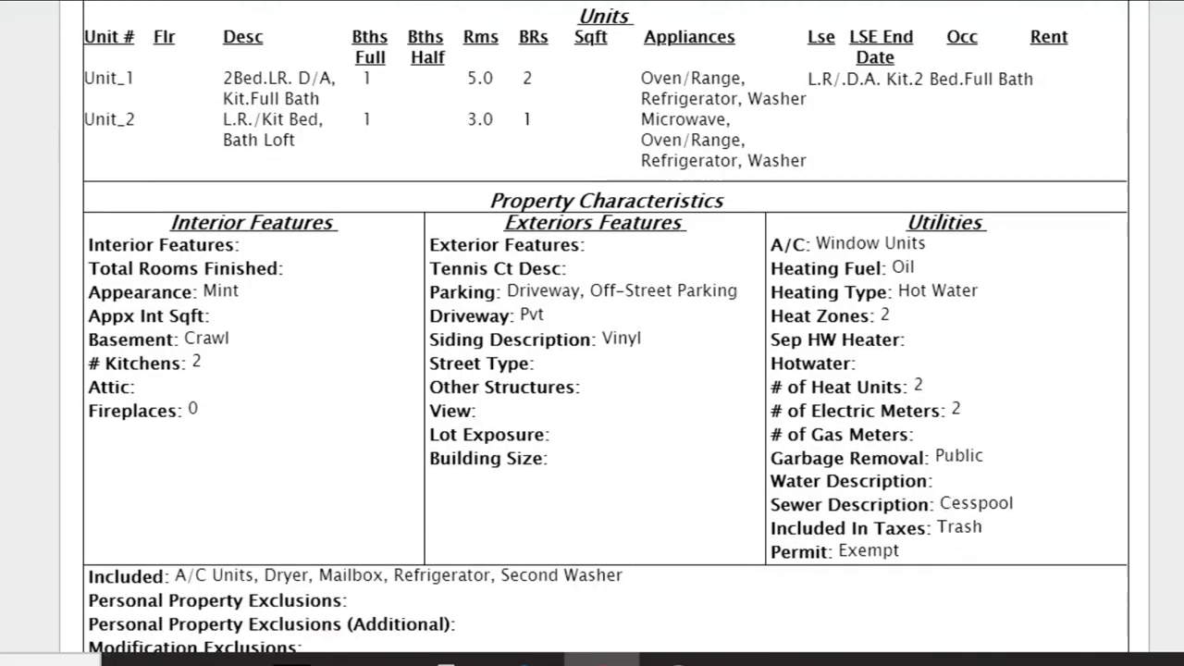
{"action": "scroll", "coordinate": [611, 420], "scroll_direction": "down", "scroll_amount": 3}
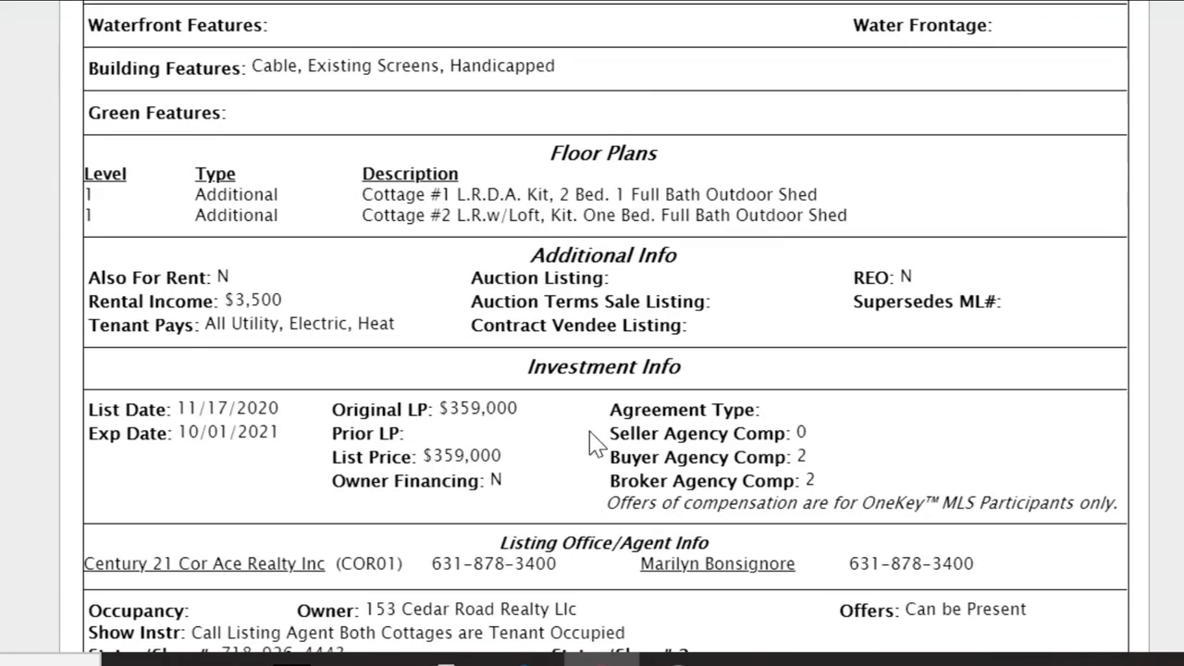
{"action": "left_click_drag", "start_coordinate": [286, 301], "coordinate": [234, 301]}
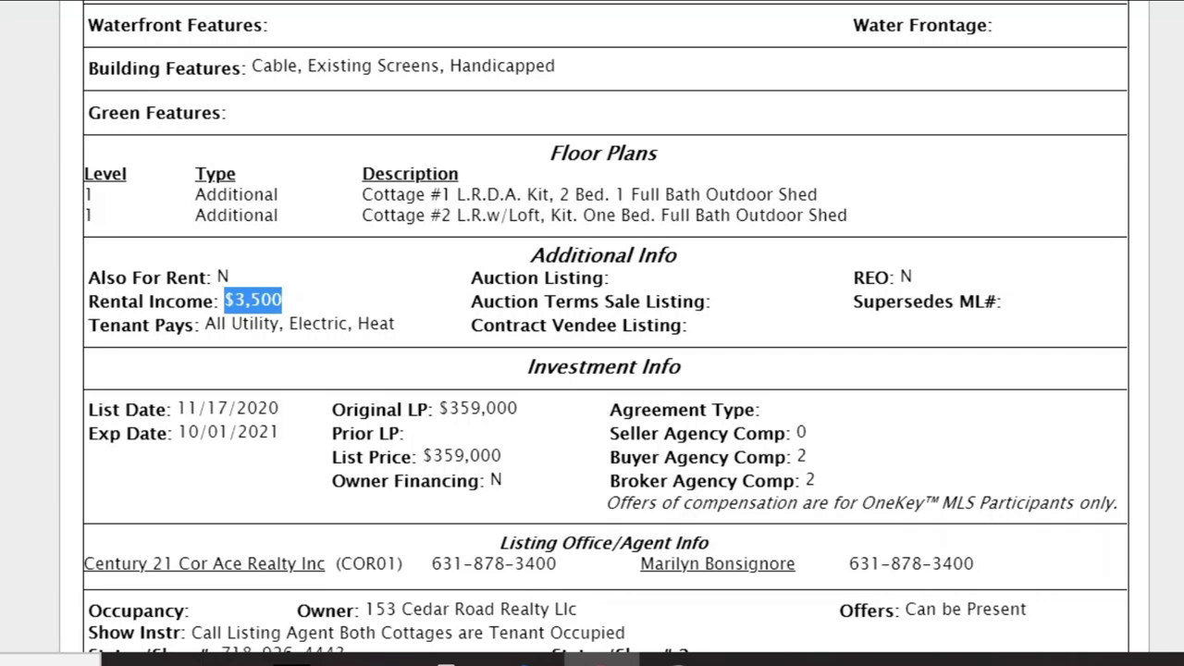
{"action": "left_click", "coordinate": [242, 325]}
{"action": "left_click_drag", "start_coordinate": [298, 307], "coordinate": [231, 319]}
{"action": "left_click", "coordinate": [231, 319]}
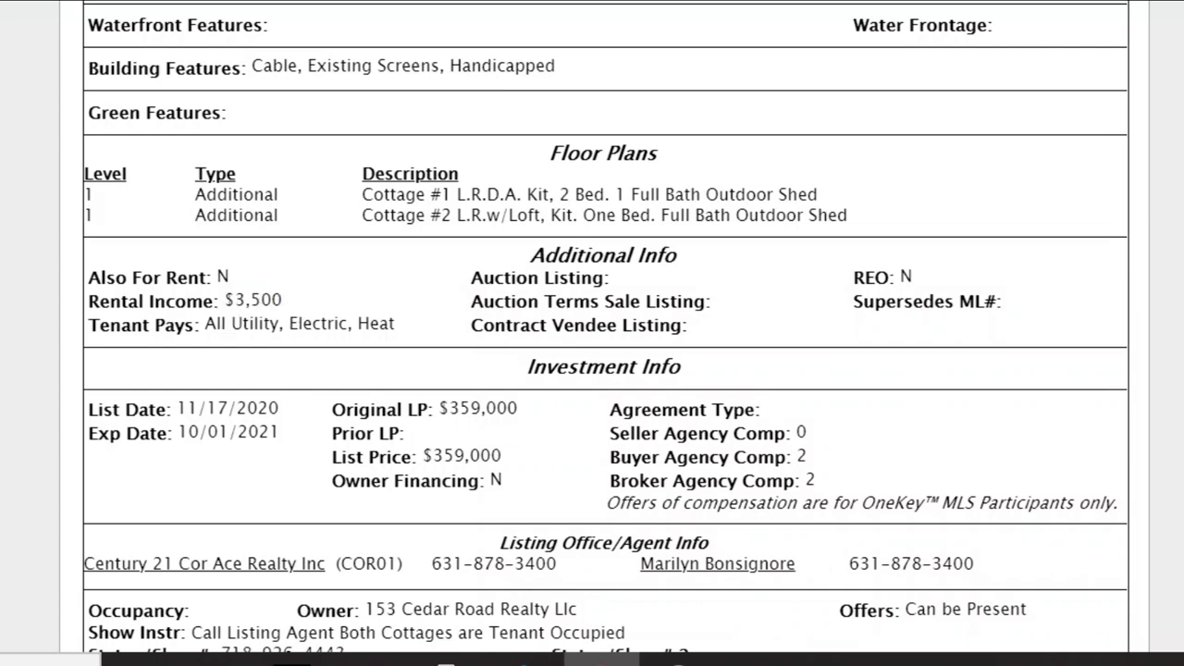
- Return to the listing's header and highlight the list price
{"action": "scroll", "coordinate": [471, 444], "scroll_direction": "up", "scroll_amount": 9}
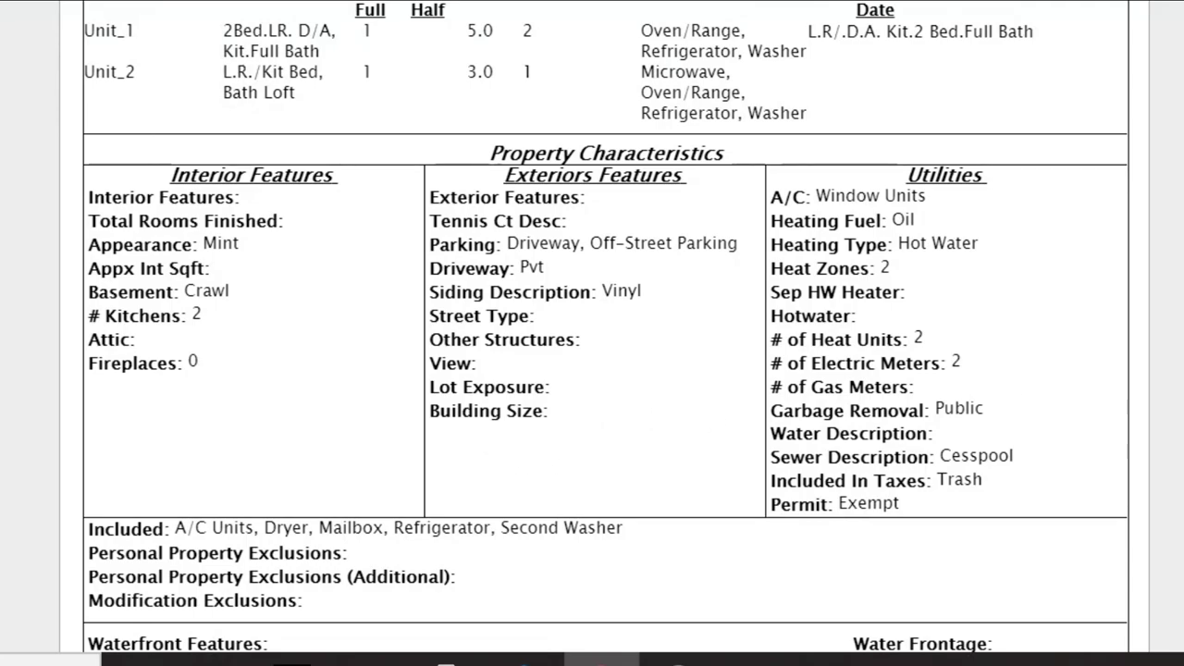
{"action": "scroll", "coordinate": [606, 370], "scroll_direction": "up", "scroll_amount": 10}
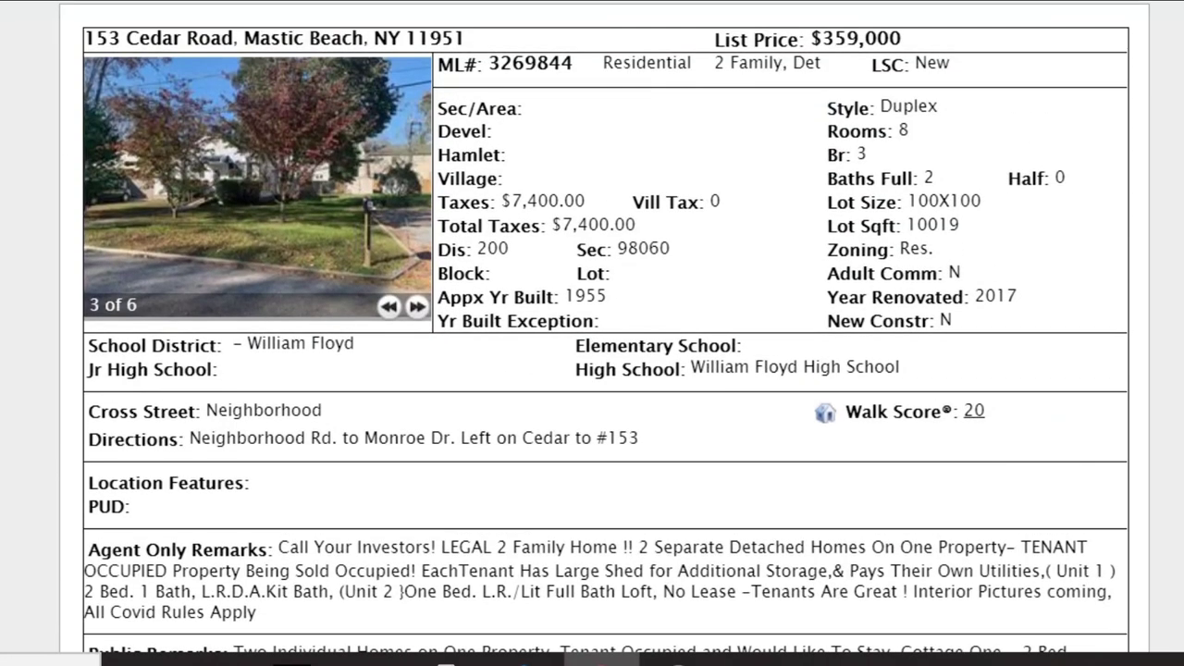
{"action": "left_click_drag", "start_coordinate": [911, 40], "coordinate": [833, 40]}
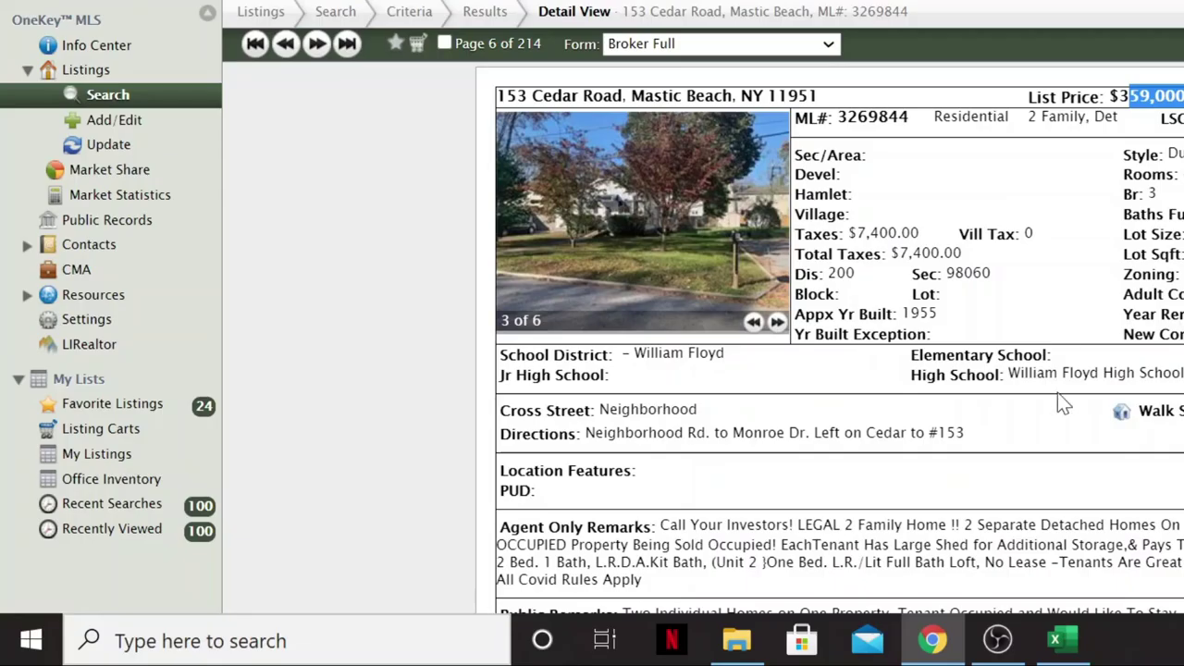
- Switch to the rental property analysis workbook in Excel and view the property details from the sheet's first column
{"action": "left_click", "coordinate": [1064, 639]}
{"action": "left_click", "coordinate": [982, 388]}
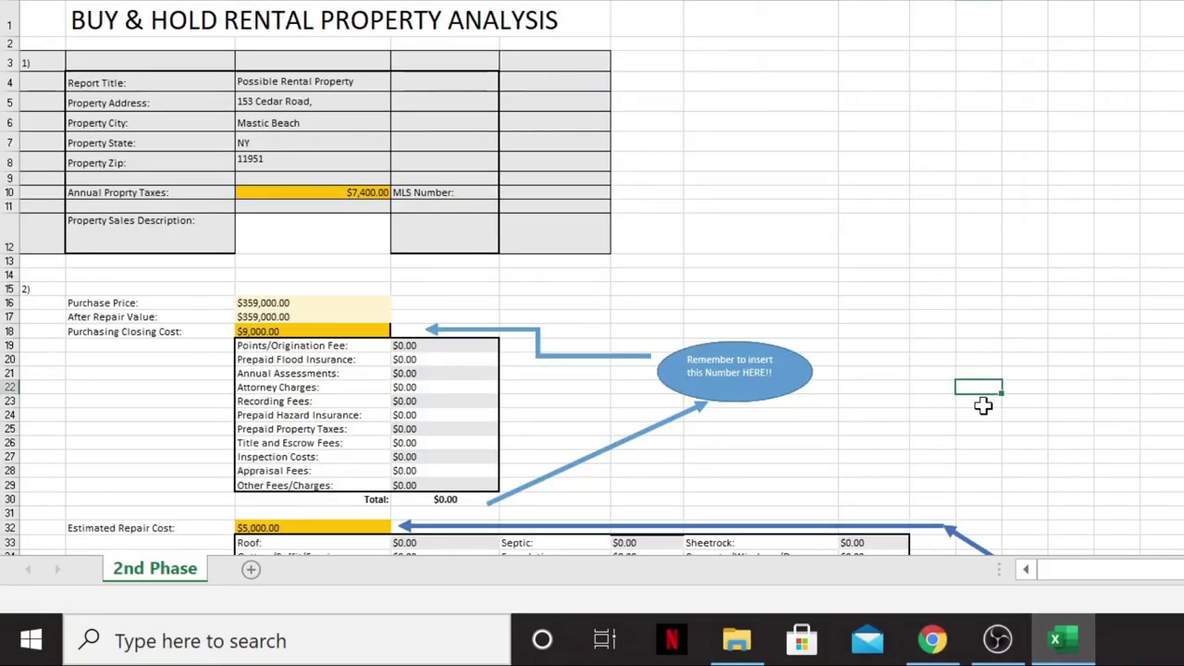
{"action": "scroll", "coordinate": [316, 135], "scroll_direction": "up", "scroll_amount": 2}
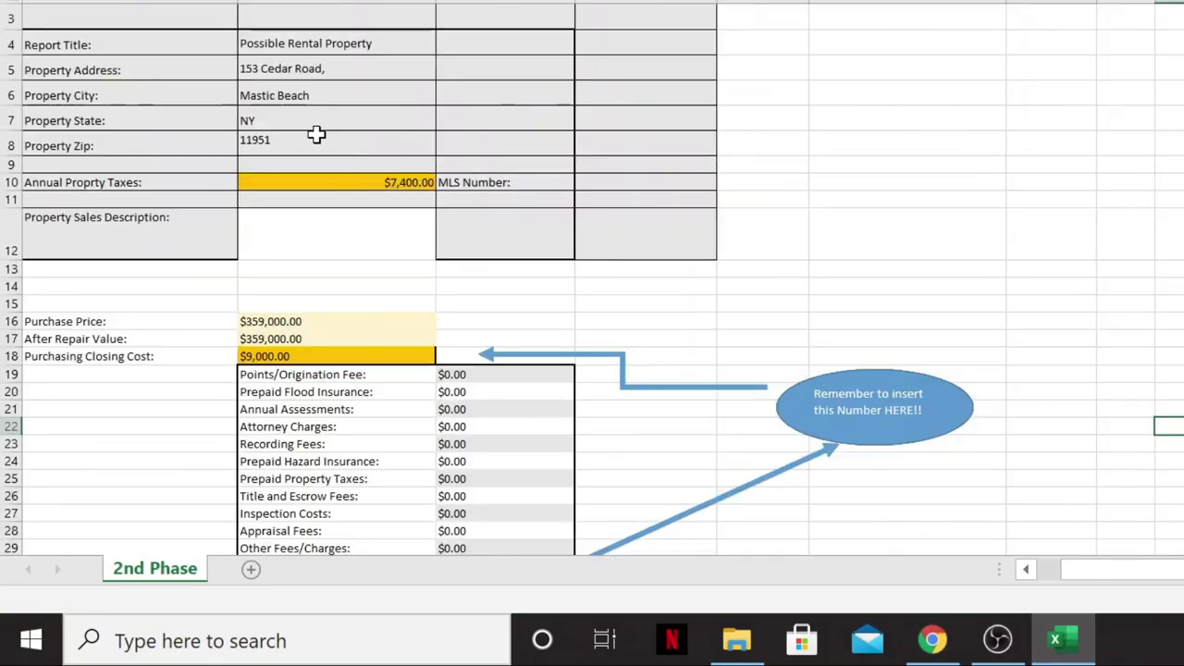
{"action": "scroll", "coordinate": [753, 207], "scroll_direction": "up", "scroll_amount": 1}
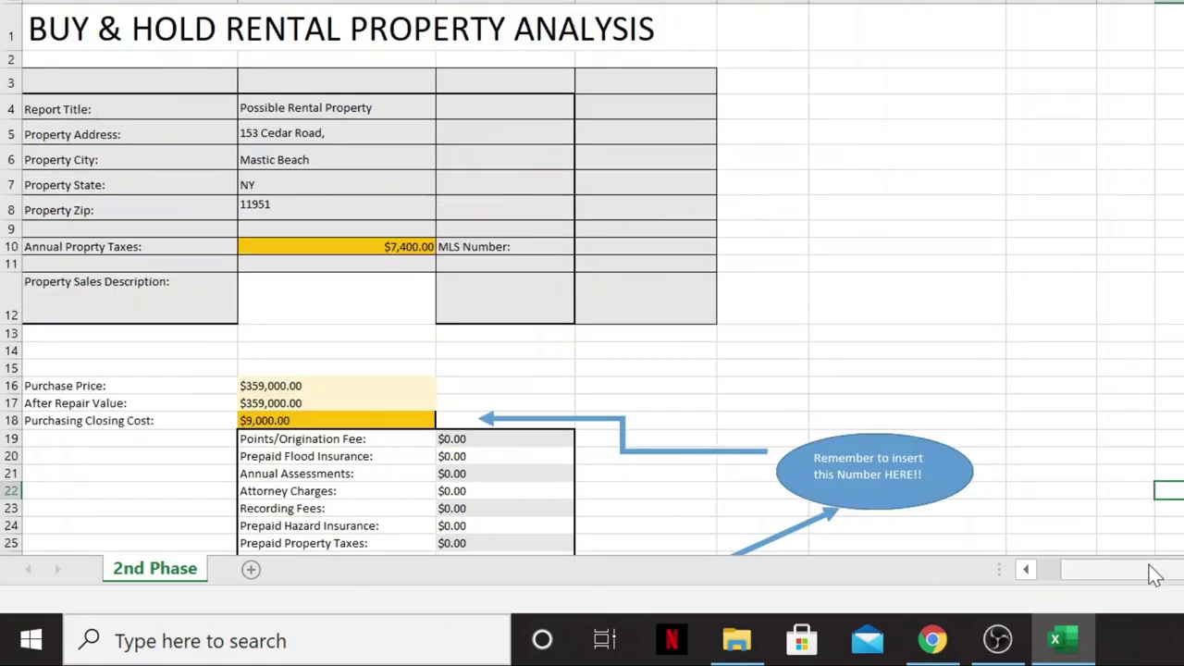
{"action": "scroll", "coordinate": [1153, 570], "scroll_direction": "left", "scroll_amount": 1}
{"action": "scroll", "coordinate": [444, 263], "scroll_direction": "down", "scroll_amount": 1}
{"action": "scroll", "coordinate": [402, 212], "scroll_direction": "right", "scroll_amount": 2}
{"action": "scroll", "coordinate": [402, 211], "scroll_direction": "up", "scroll_amount": 1}
{"action": "scroll", "coordinate": [401, 212], "scroll_direction": "left", "scroll_amount": 1}
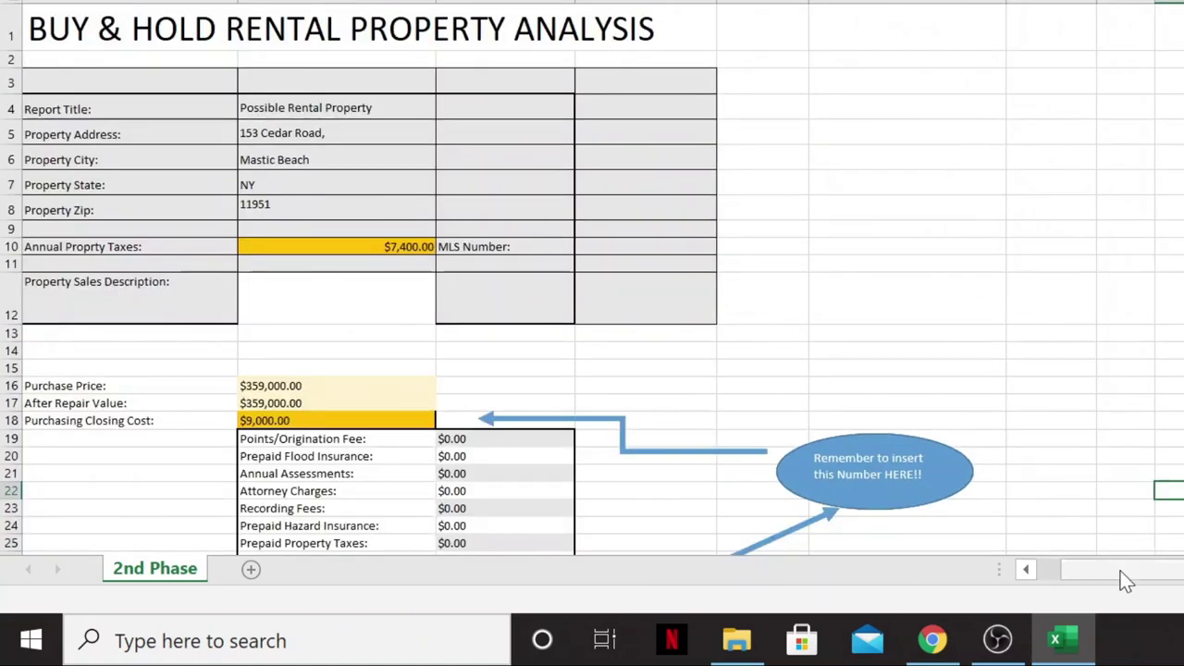
{"action": "left_click_drag", "start_coordinate": [1130, 576], "coordinate": [1031, 578]}
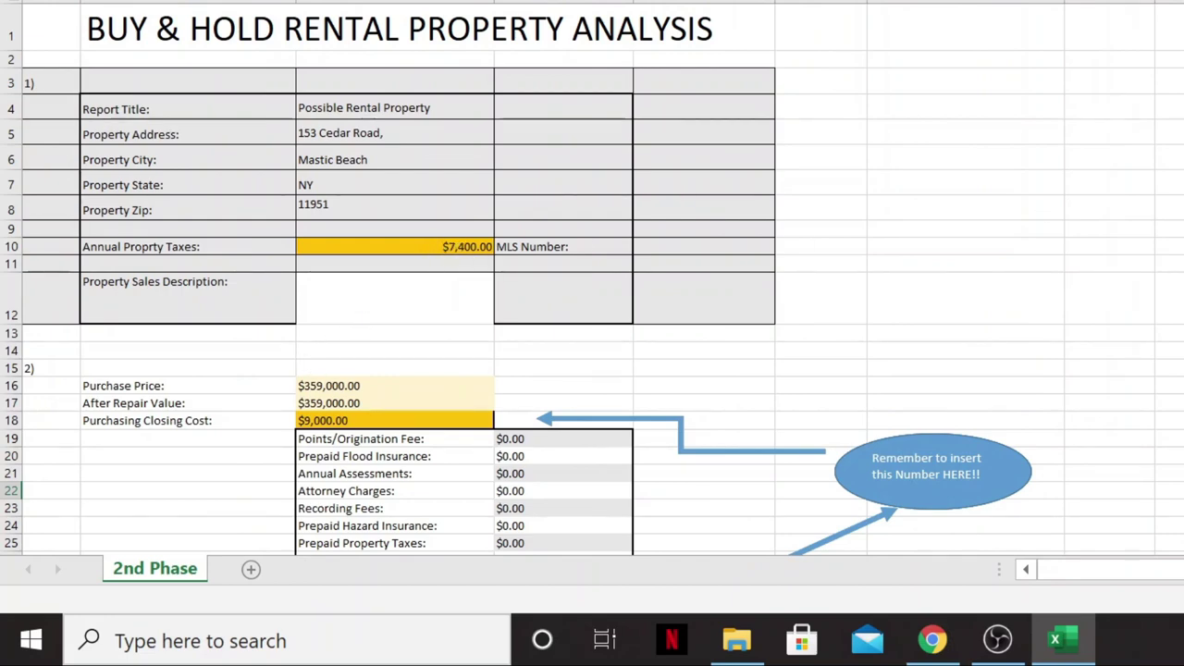
- Examine the purchase price, after repair value and purchasing closing cost cells of the analysis
{"action": "scroll", "coordinate": [592, 278], "scroll_direction": "down", "scroll_amount": 1}
{"action": "scroll", "coordinate": [592, 278], "scroll_direction": "down", "scroll_amount": 2}
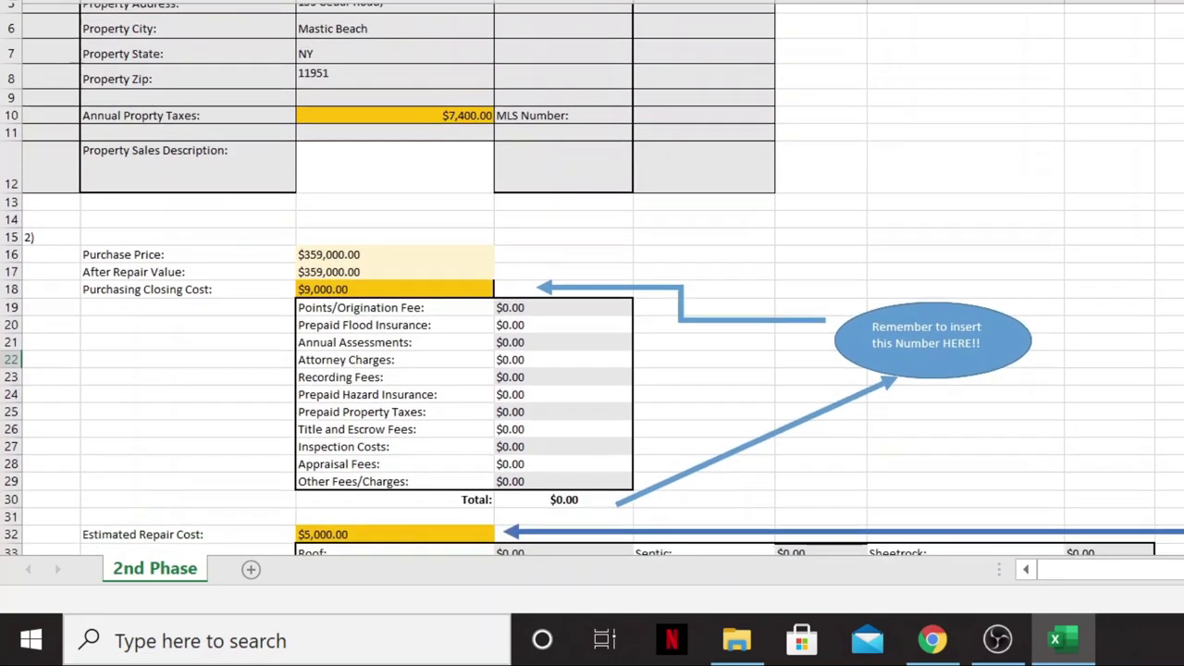
{"action": "left_click", "coordinate": [351, 192]}
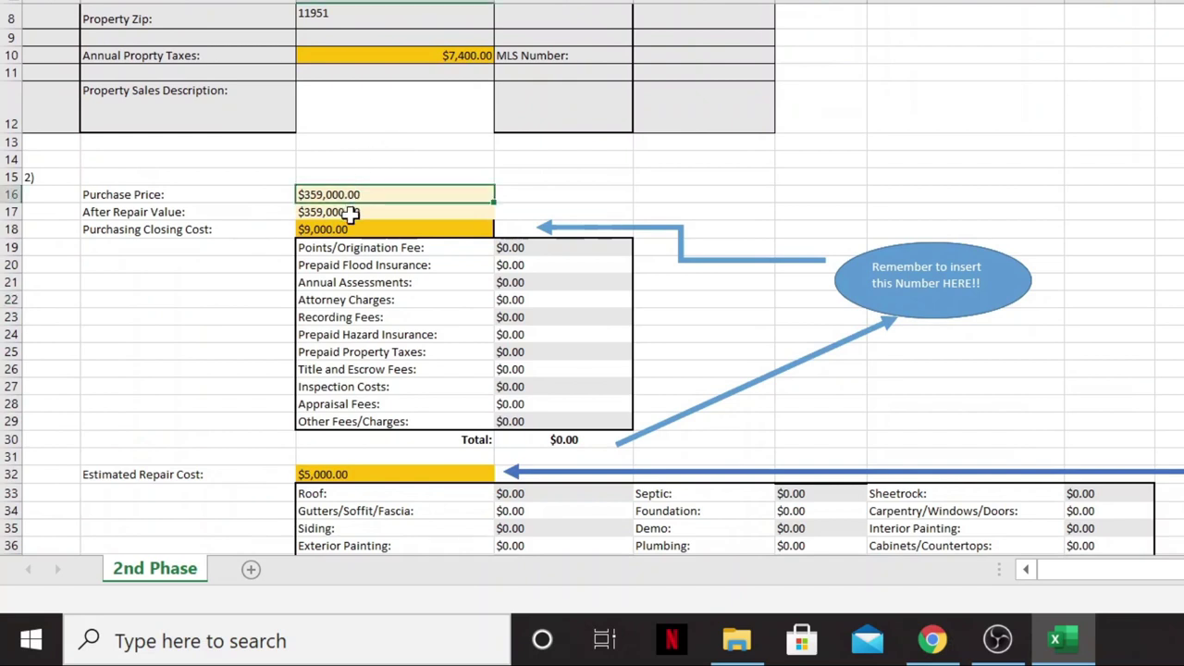
{"action": "left_click", "coordinate": [355, 216]}
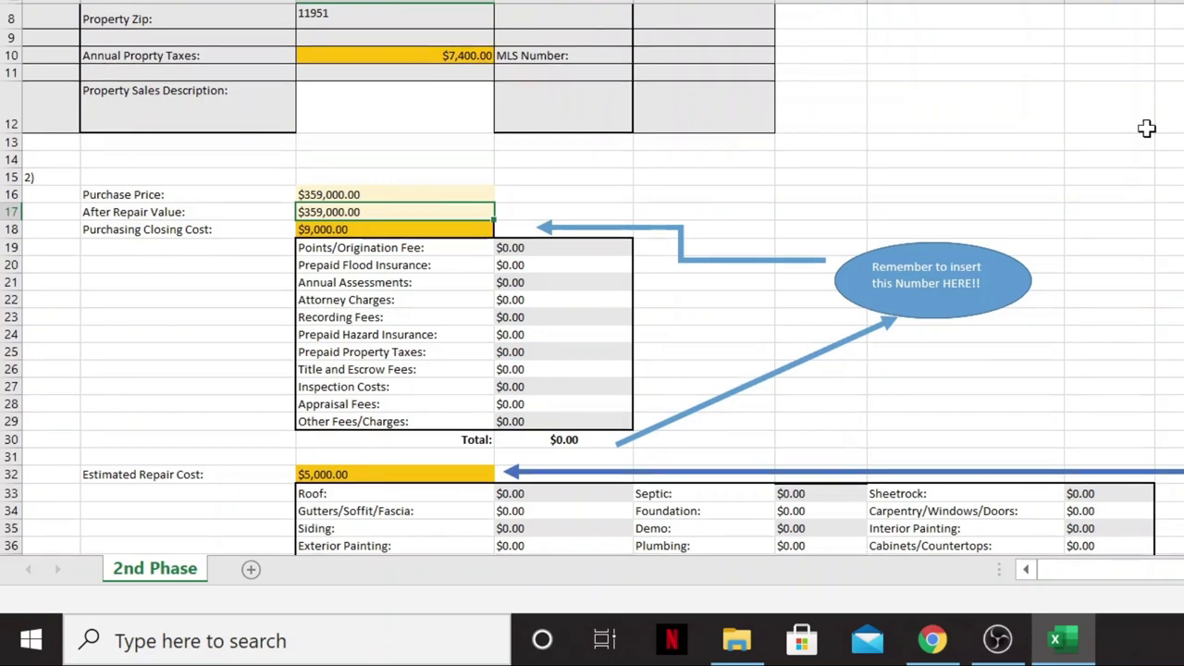
{"action": "left_click", "coordinate": [466, 191]}
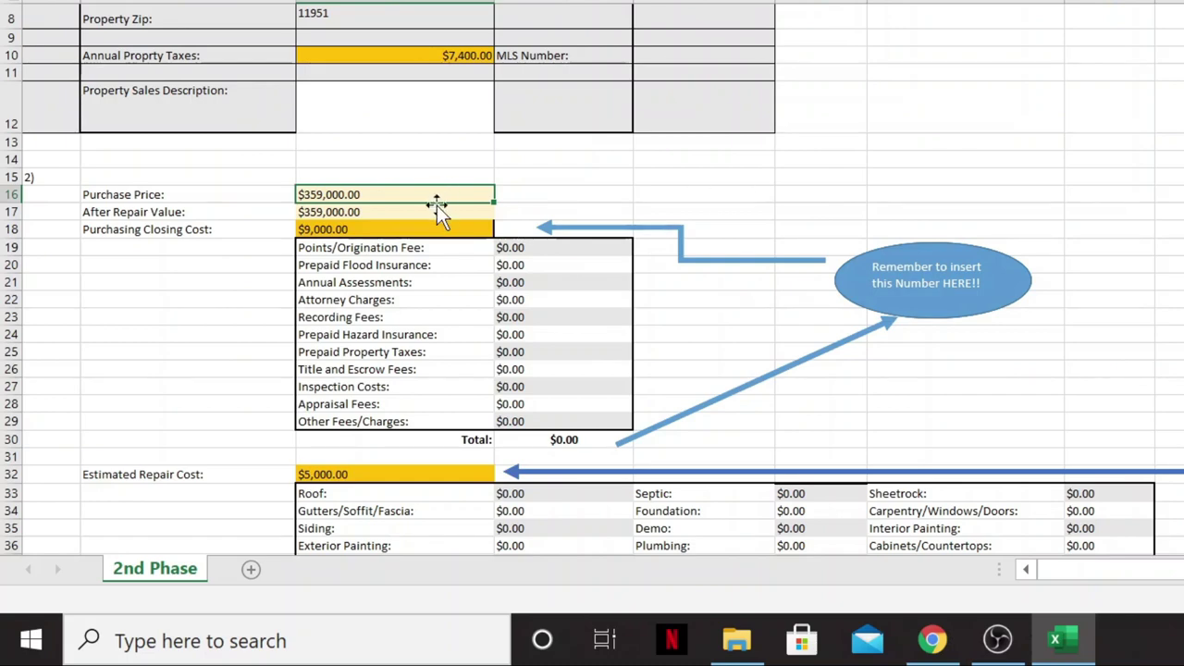
{"action": "left_click", "coordinate": [410, 228]}
- Examine the estimated repair cost and its breakdown, continuing to the total project cost and loan details
{"action": "scroll", "coordinate": [545, 245], "scroll_direction": "down", "scroll_amount": 2}
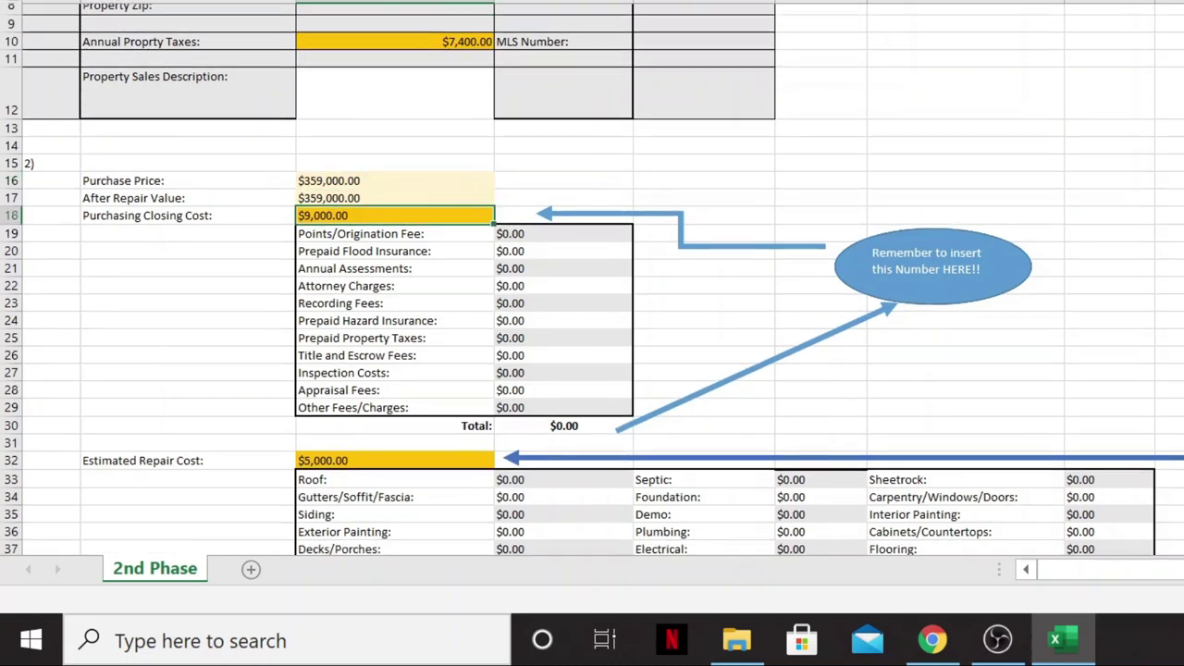
{"action": "scroll", "coordinate": [648, 312], "scroll_direction": "down", "scroll_amount": 3}
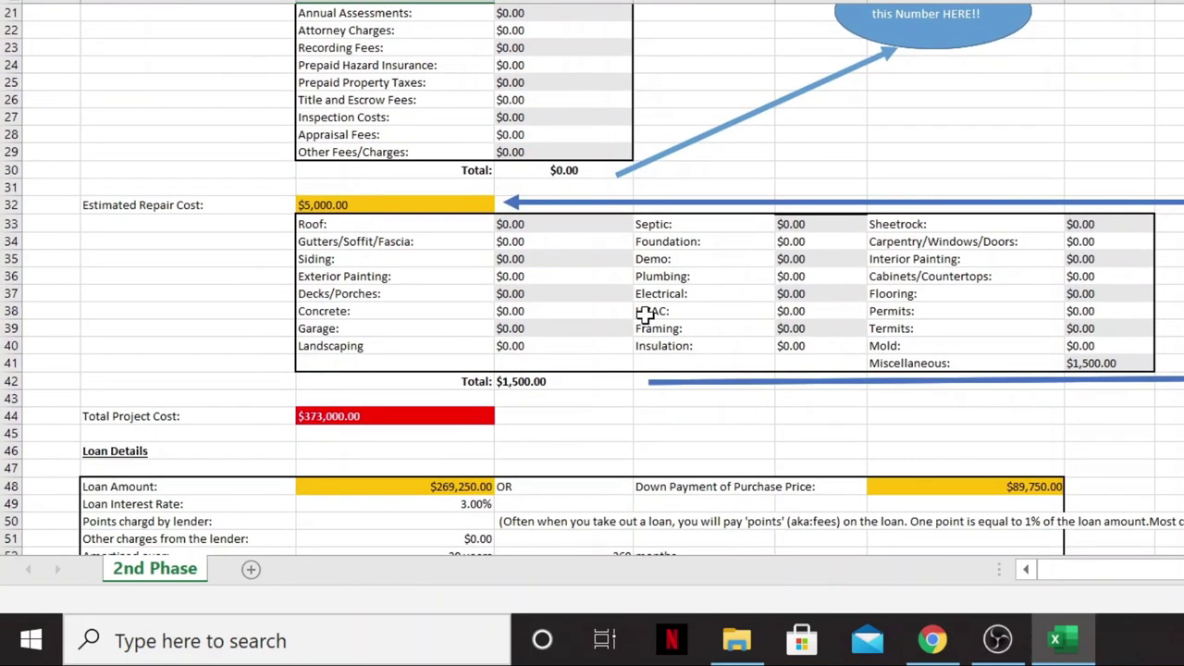
{"action": "left_click", "coordinate": [430, 205]}
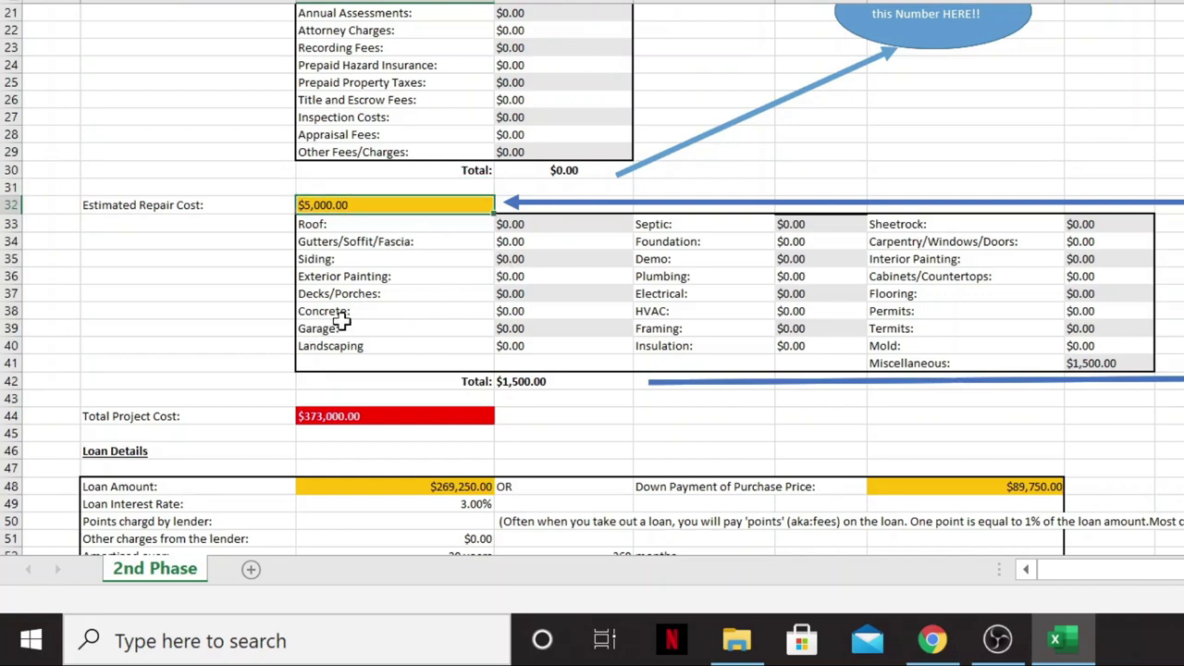
{"action": "scroll", "coordinate": [323, 328], "scroll_direction": "down", "scroll_amount": 2}
{"action": "scroll", "coordinate": [592, 277], "scroll_direction": "down", "scroll_amount": 3}
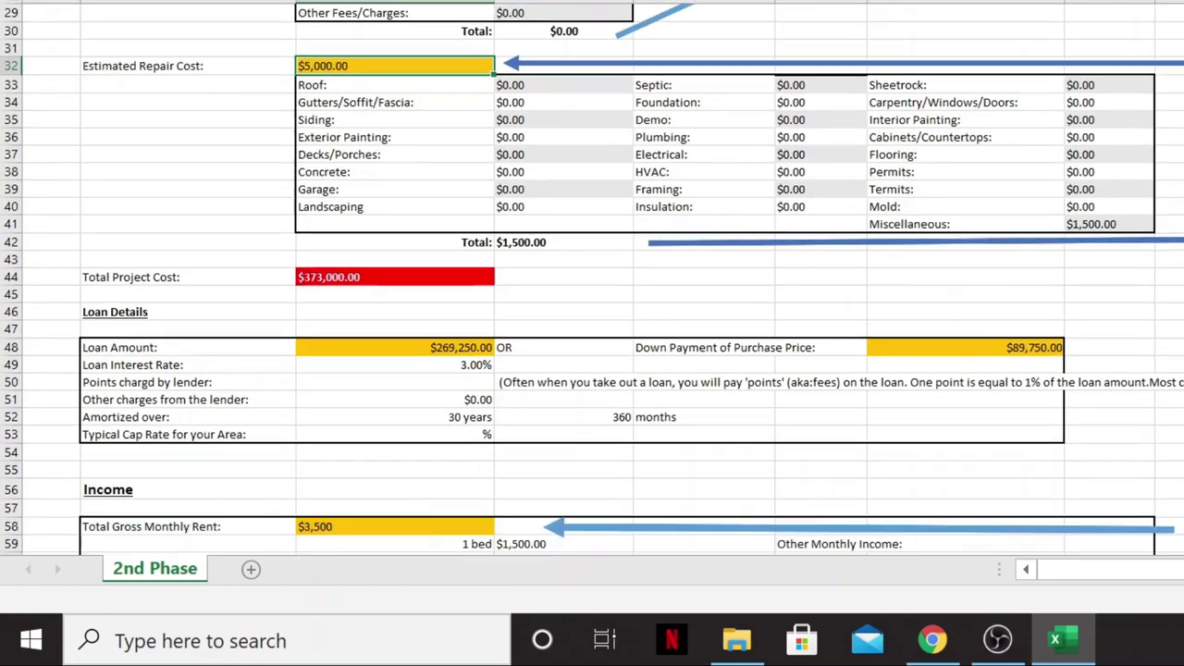
- Examine the total project cost and the formula behind the loan amount, leaving the formula as it is
{"action": "scroll", "coordinate": [504, 184], "scroll_direction": "down", "scroll_amount": 2}
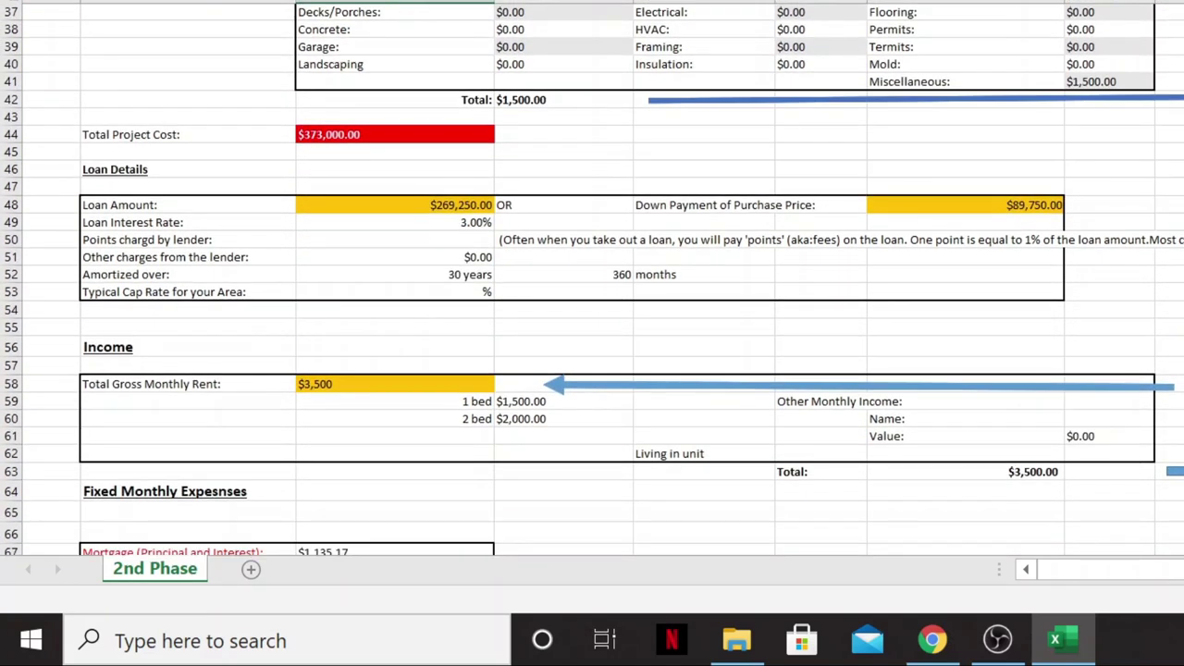
{"action": "left_click", "coordinate": [366, 103]}
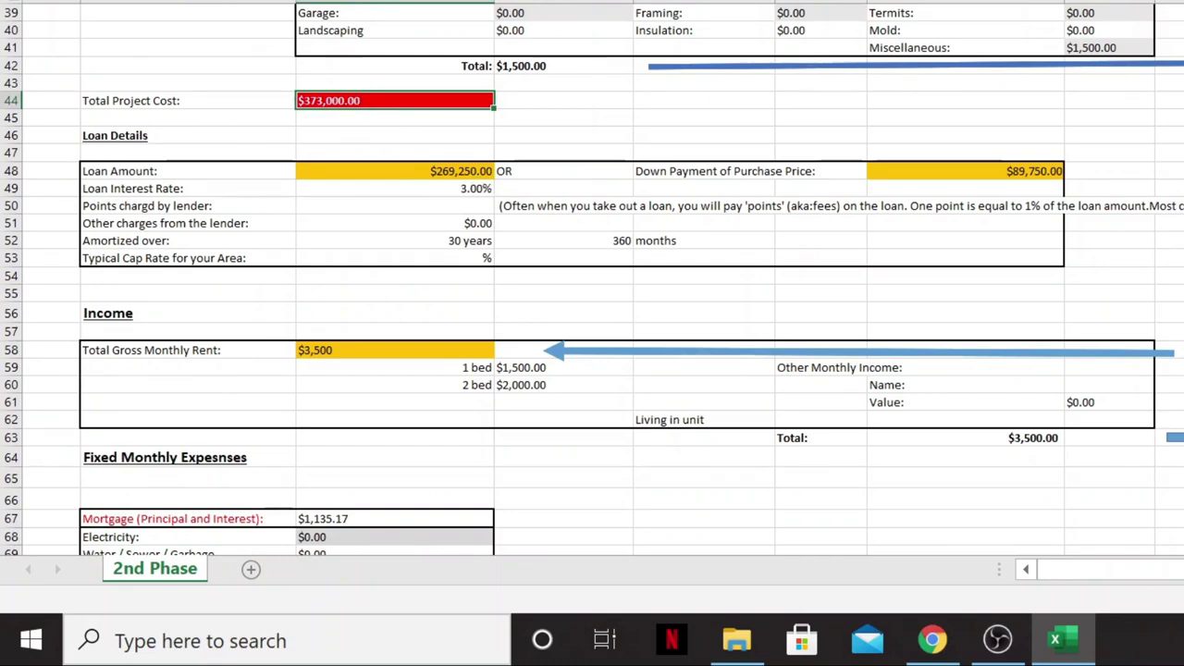
{"action": "scroll", "coordinate": [610, 190], "scroll_direction": "down", "scroll_amount": 2}
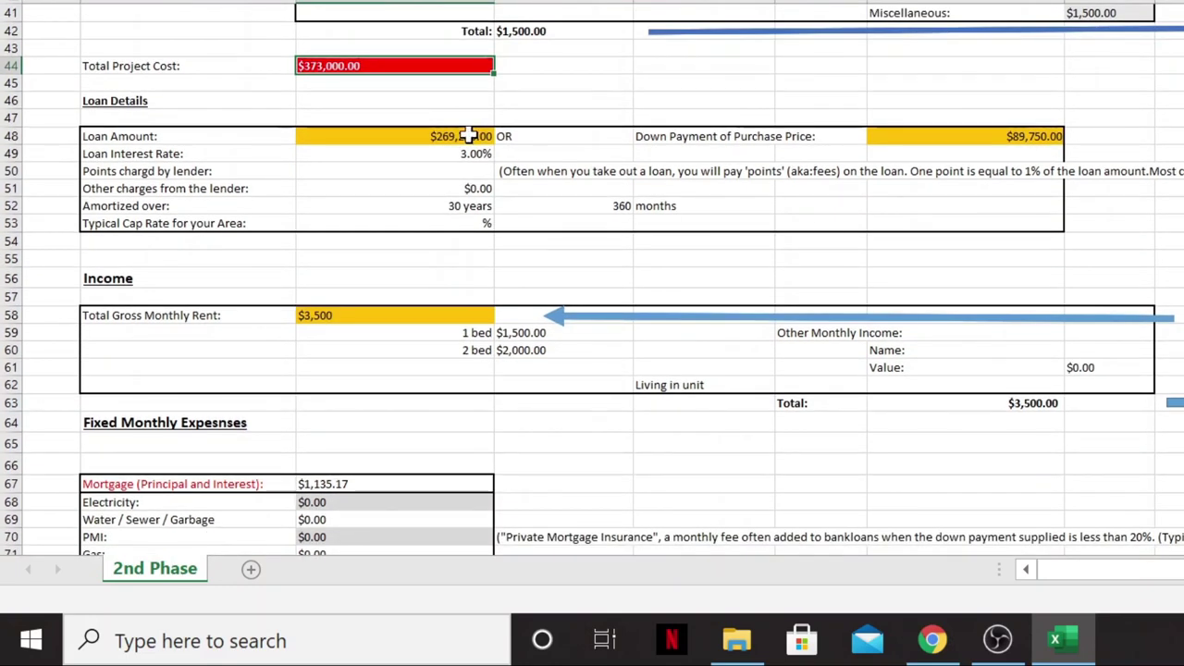
{"action": "double_click", "coordinate": [470, 136]}
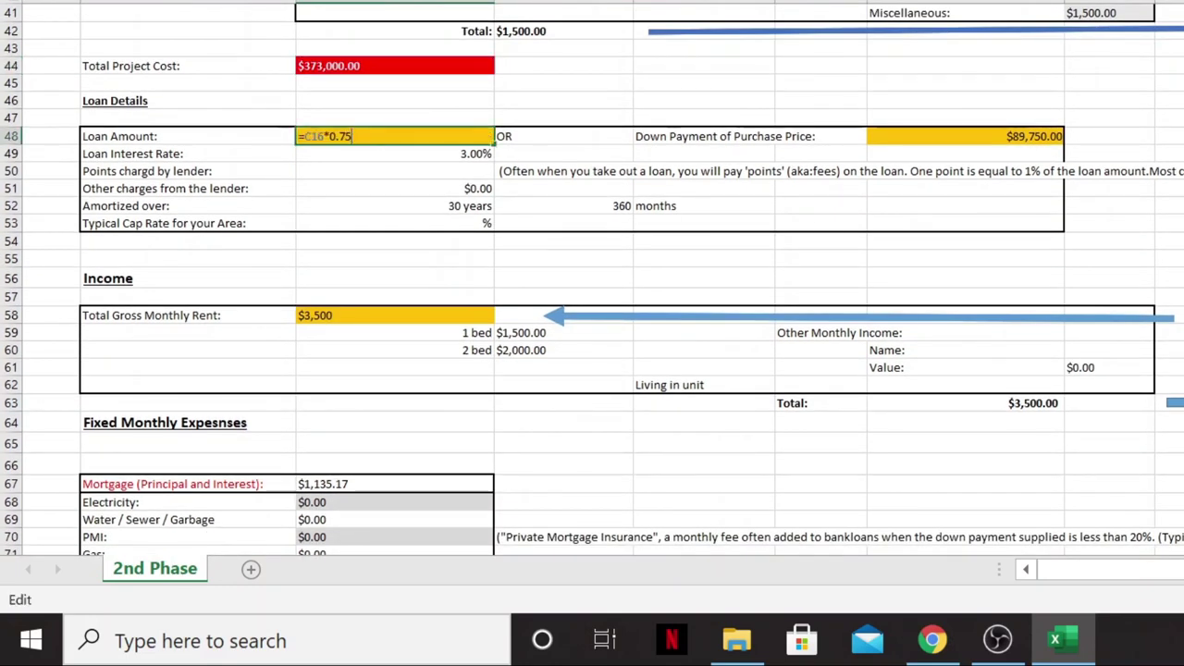
{"action": "left_click", "coordinate": [396, 102]}
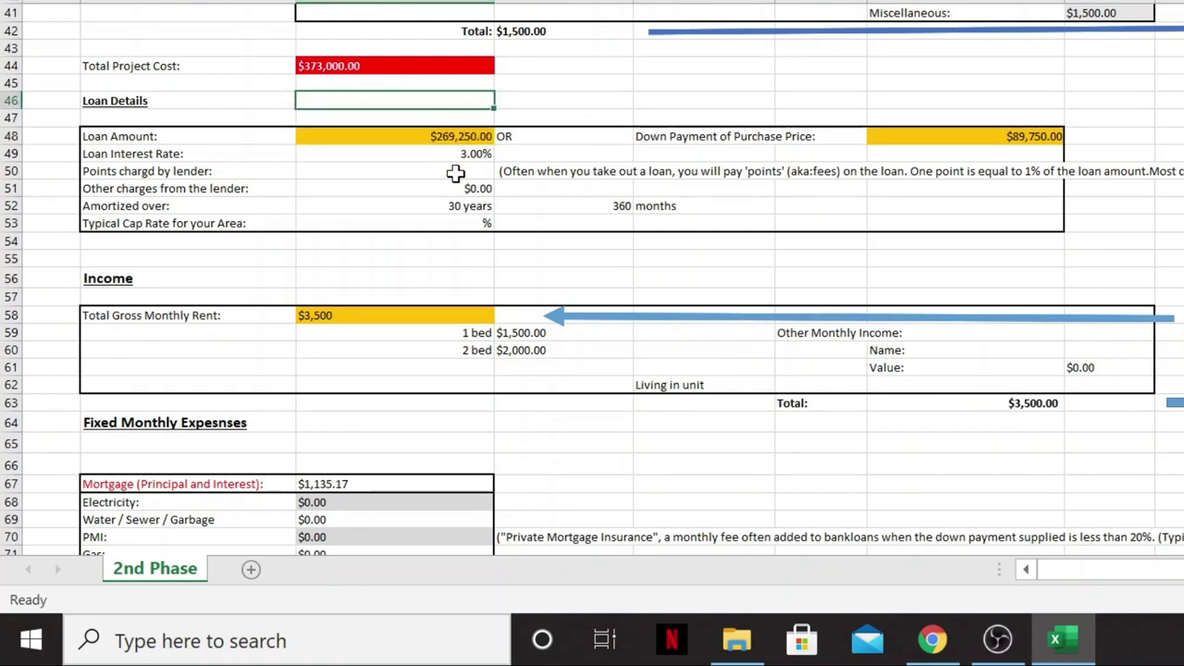
- Examine the down payment of purchase price cell and its contents in the loan details
{"action": "left_click", "coordinate": [931, 136]}
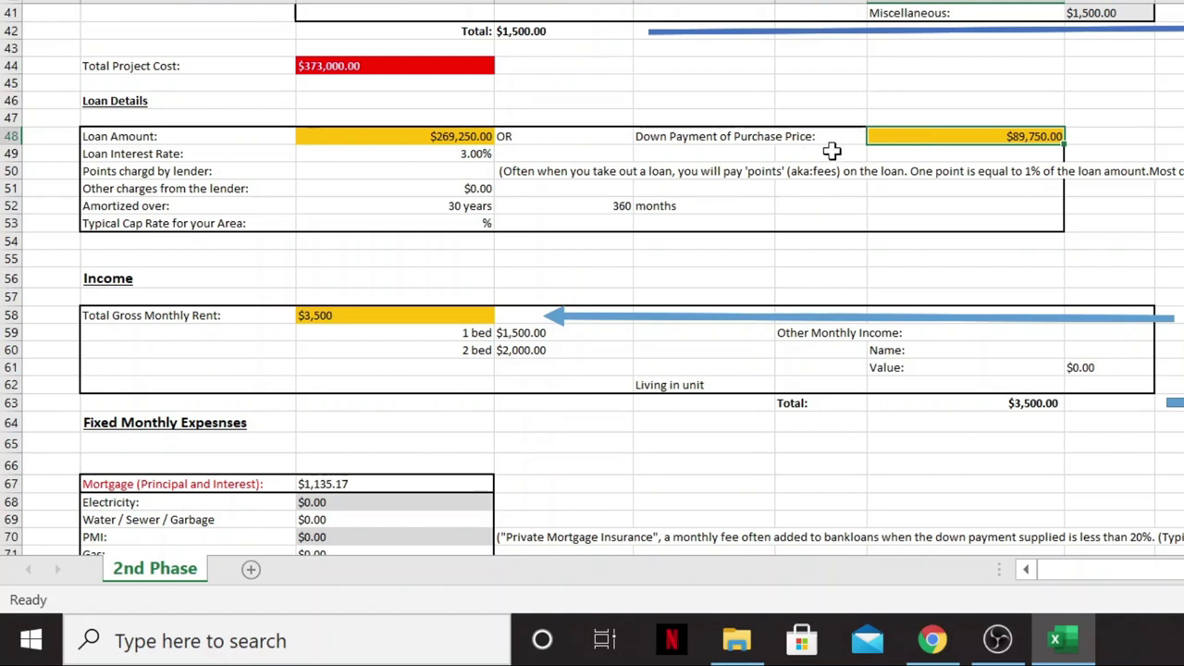
{"action": "double_click", "coordinate": [959, 136]}
{"action": "left_click", "coordinate": [988, 170]}
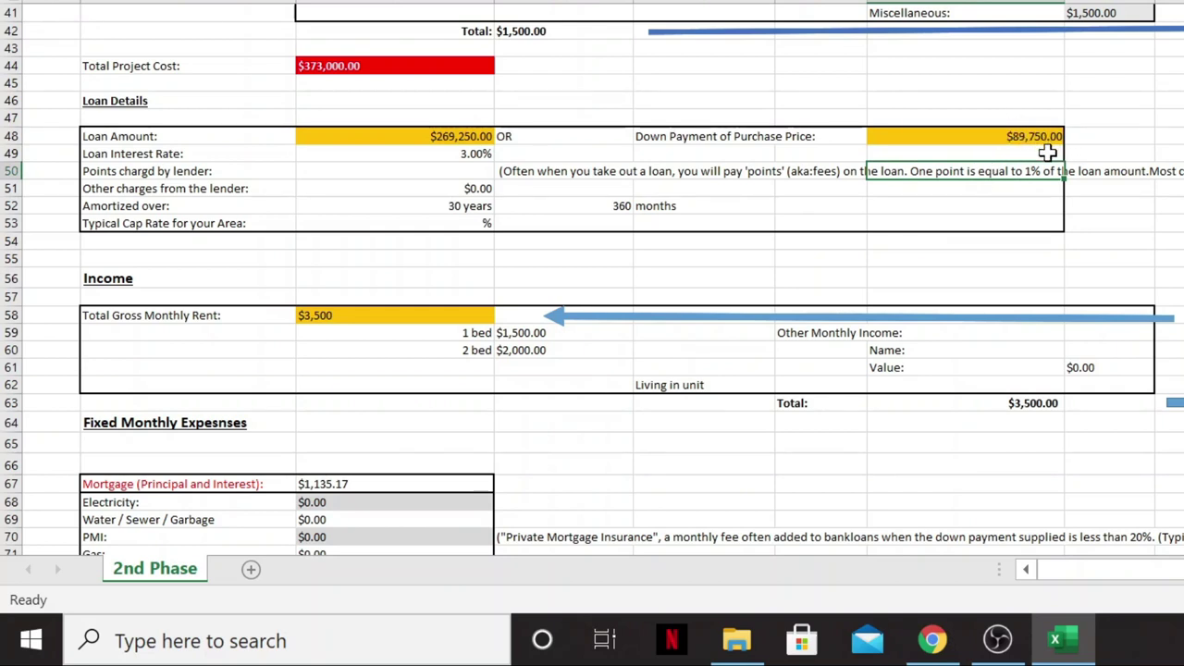
{"action": "left_click", "coordinate": [1098, 132]}
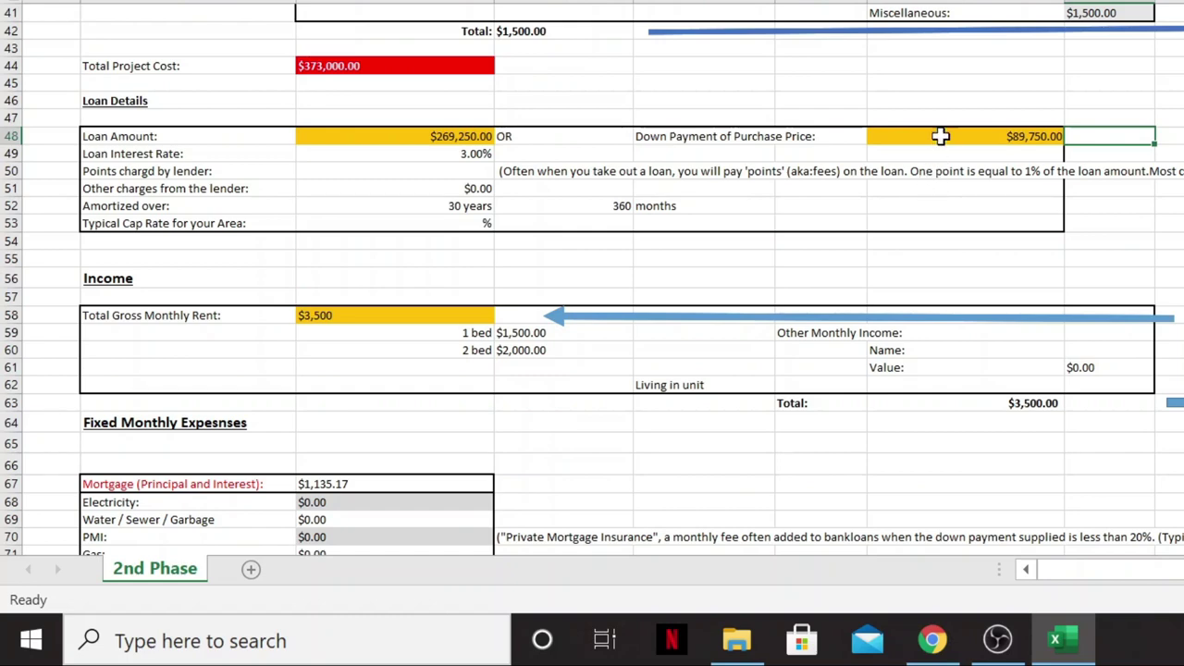
- Examine the total gross monthly rent, the loan interest rate and the amortization period
{"action": "scroll", "coordinate": [890, 145], "scroll_direction": "down", "scroll_amount": 2}
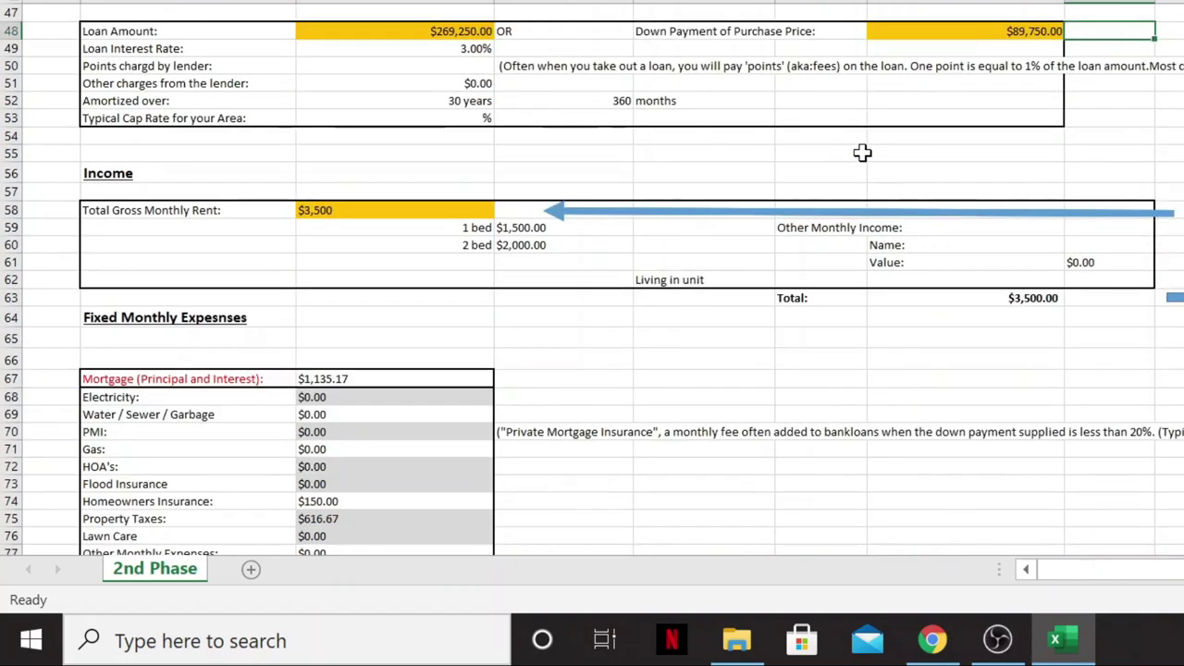
{"action": "left_click", "coordinate": [354, 207]}
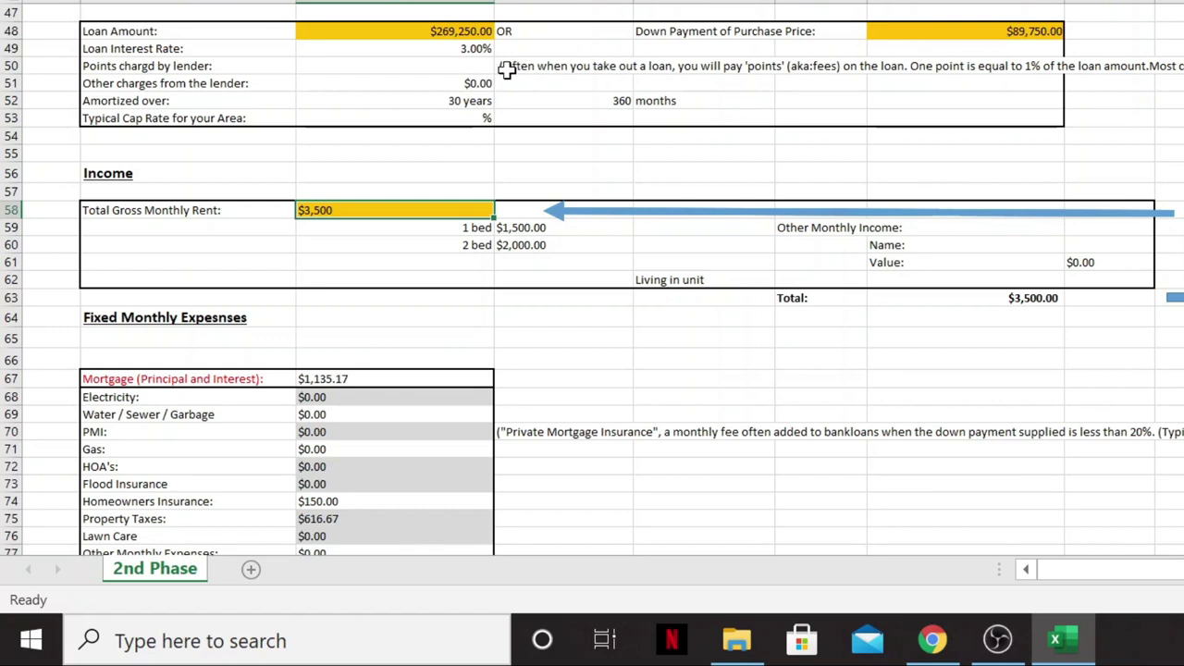
{"action": "left_click", "coordinate": [442, 52]}
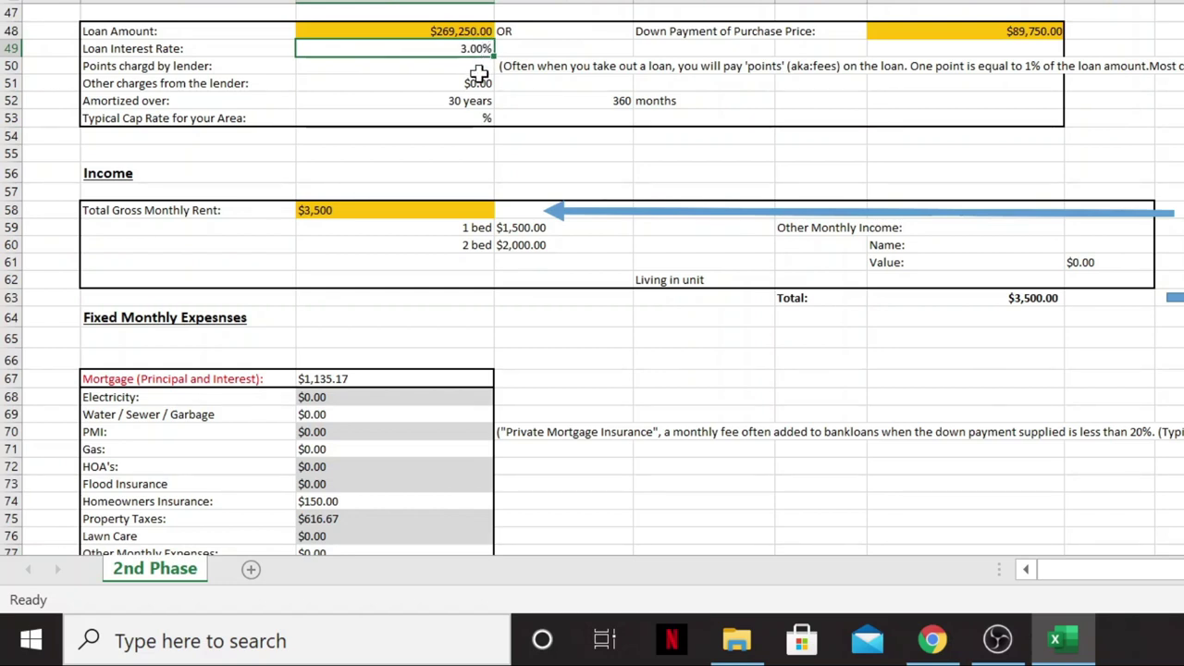
{"action": "left_click", "coordinate": [485, 101]}
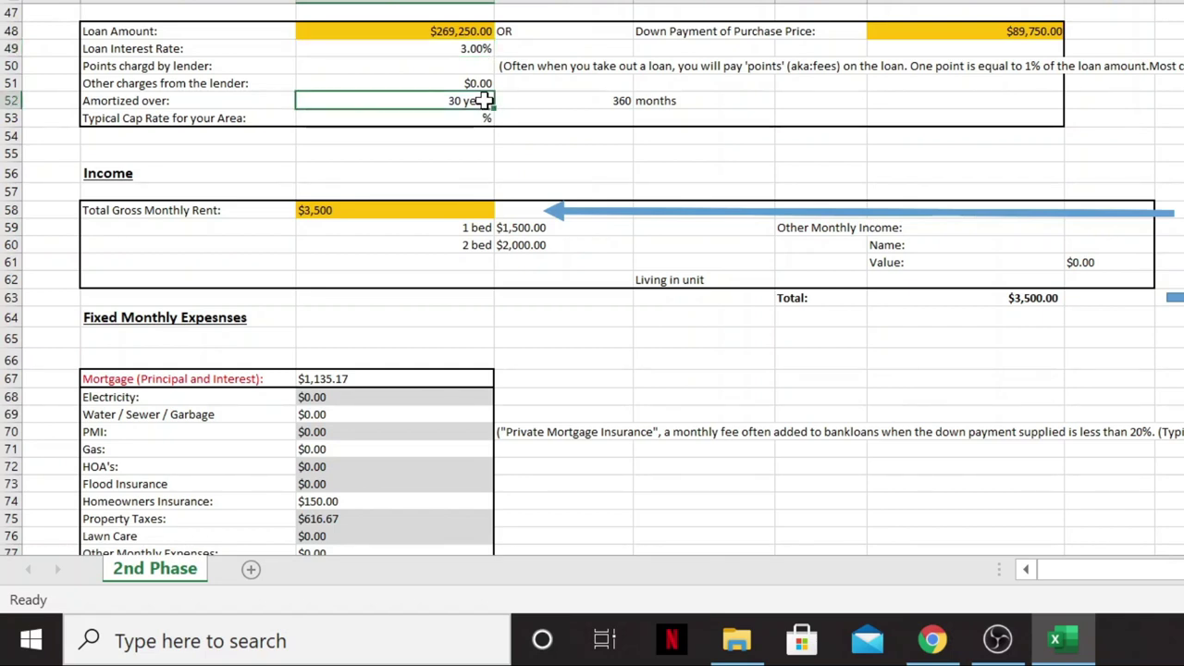
{"action": "left_click", "coordinate": [542, 148]}
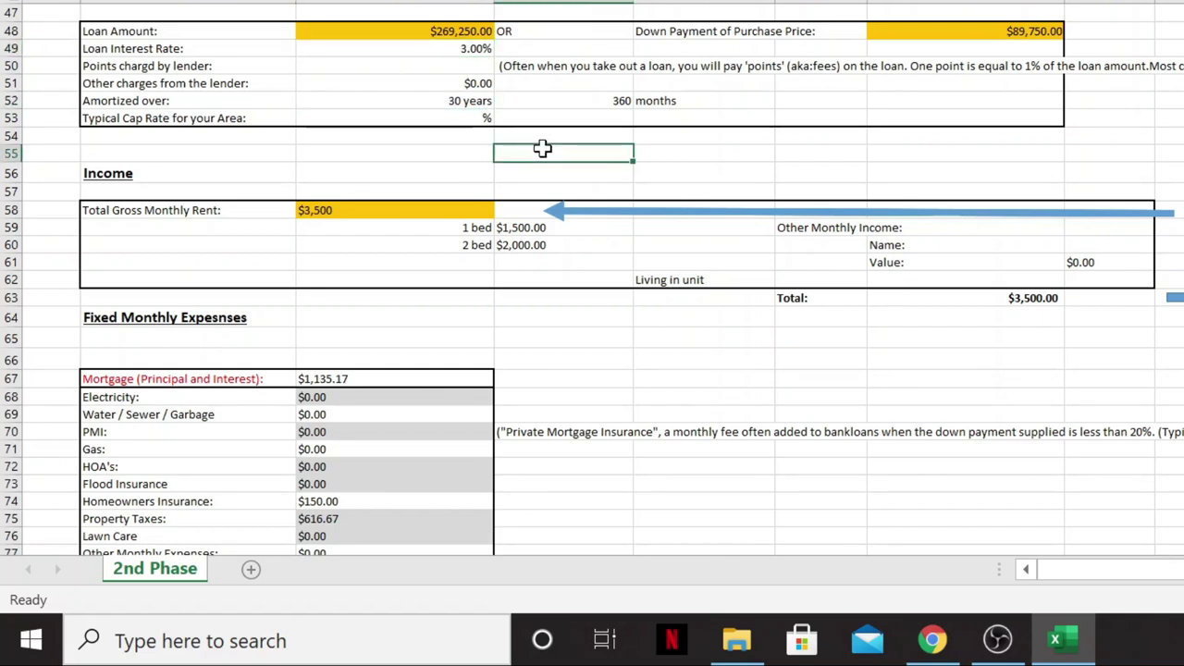
- Go to the fixed monthly expenses section and view the mortgage principal and interest amount
{"action": "scroll", "coordinate": [541, 157], "scroll_direction": "down", "scroll_amount": 3}
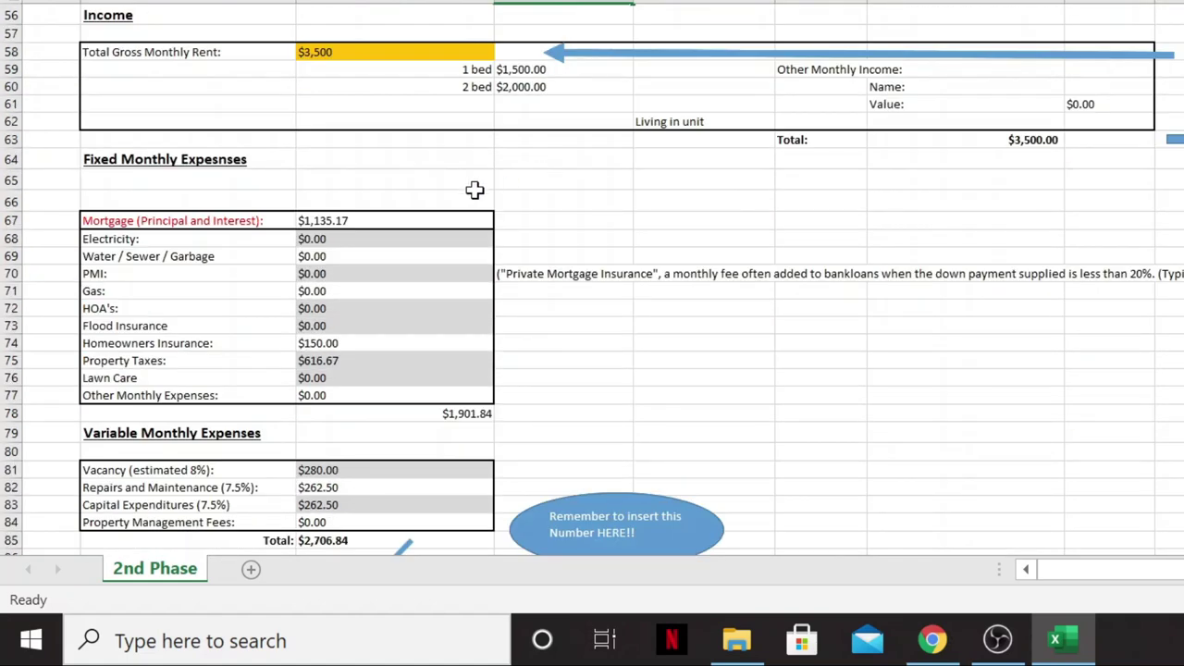
{"action": "scroll", "coordinate": [475, 188], "scroll_direction": "down", "scroll_amount": 4}
{"action": "scroll", "coordinate": [475, 188], "scroll_direction": "up", "scroll_amount": 2}
{"action": "left_click", "coordinate": [137, 58]}
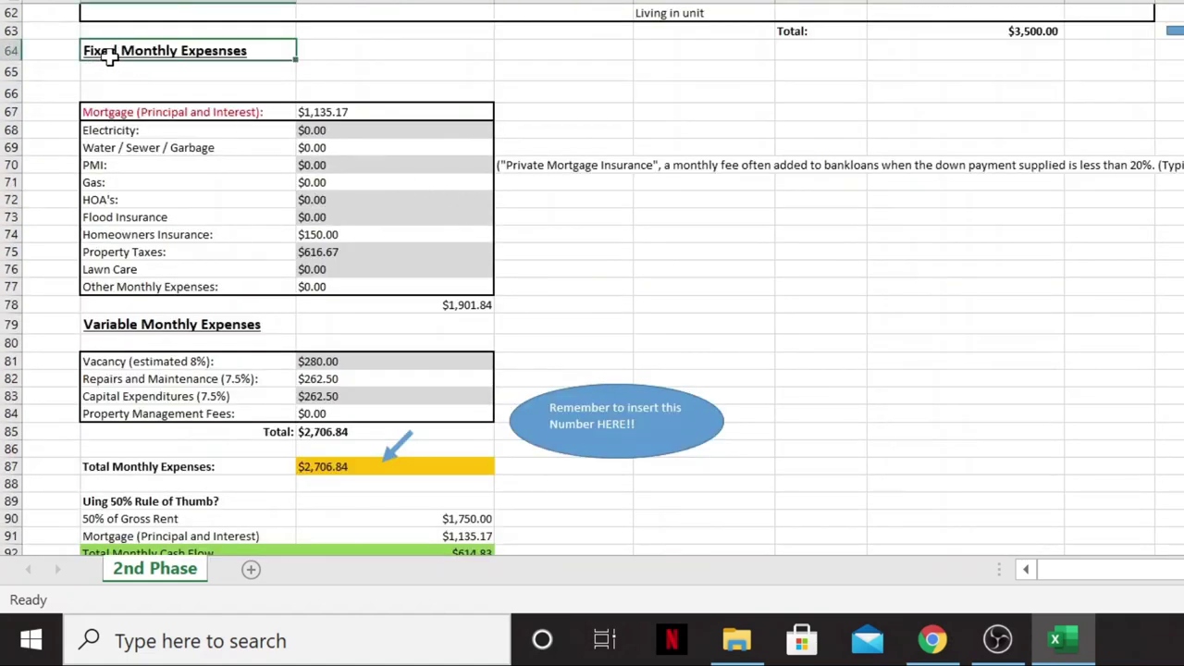
{"action": "left_click", "coordinate": [173, 72]}
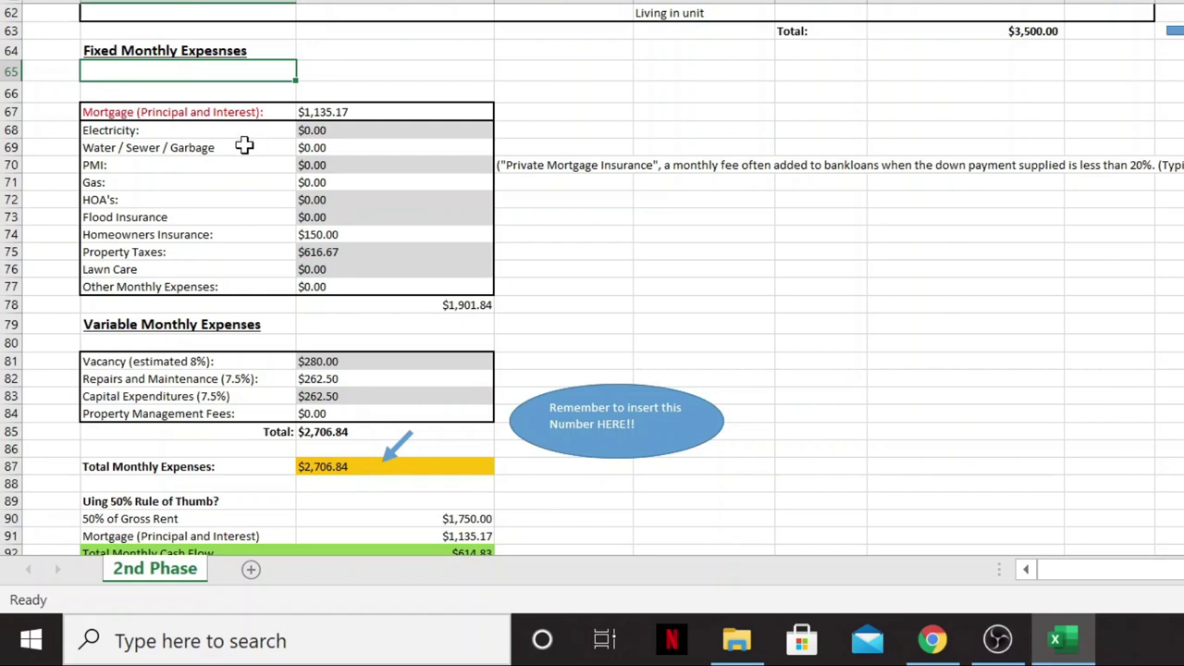
{"action": "left_click", "coordinate": [367, 112]}
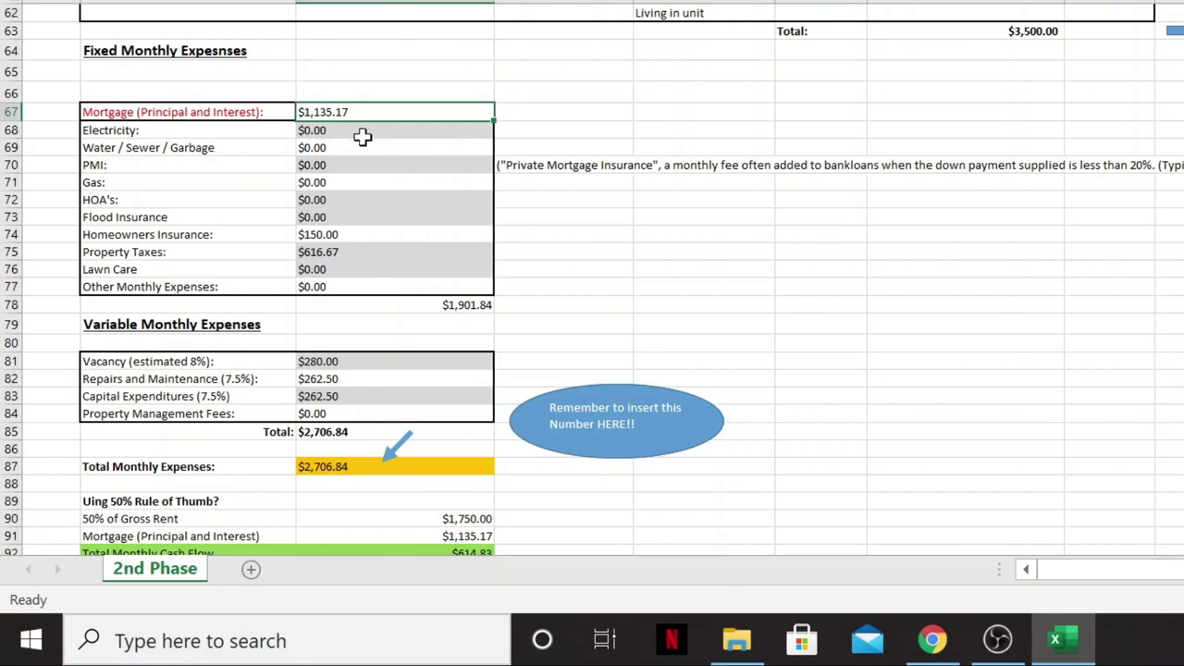
- Go through the fixed expense entries from electricity, water, PMI, gas and HOA's down to flood insurance
{"action": "left_click", "coordinate": [321, 132]}
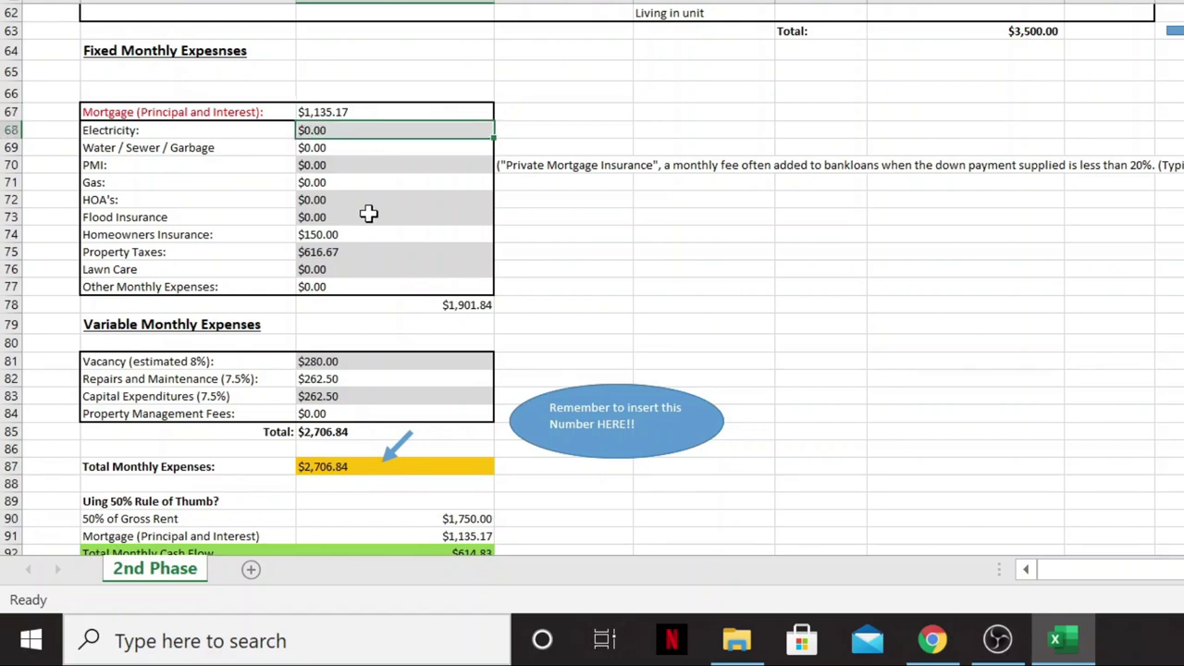
{"action": "left_click", "coordinate": [356, 148]}
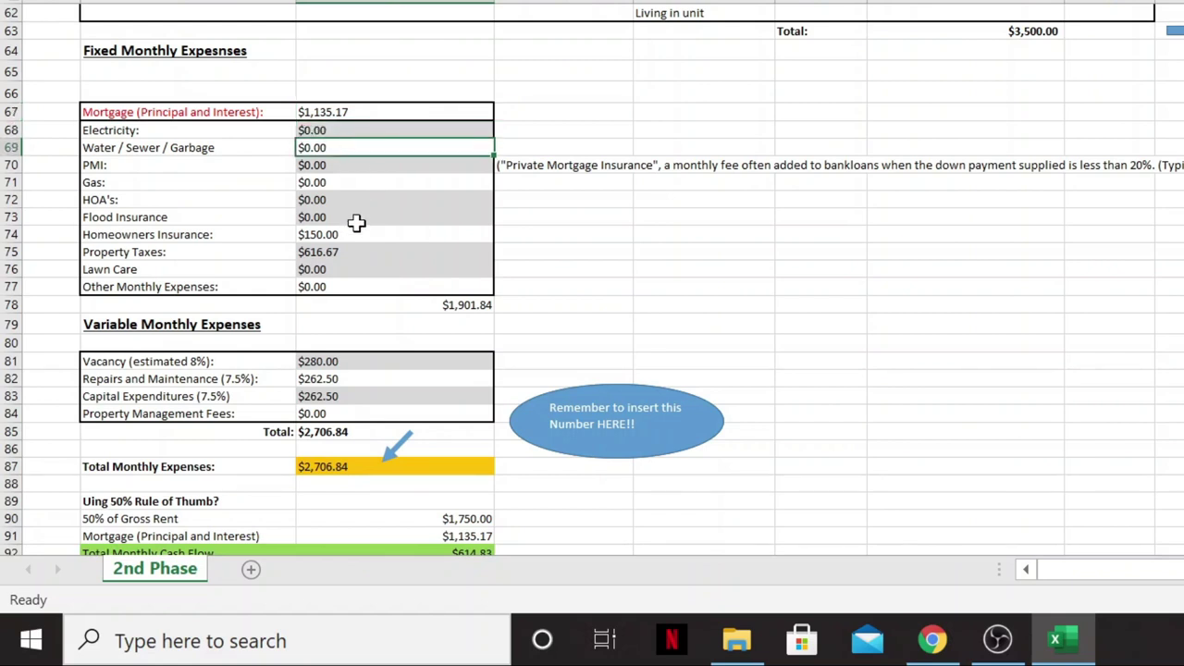
{"action": "left_click", "coordinate": [358, 165]}
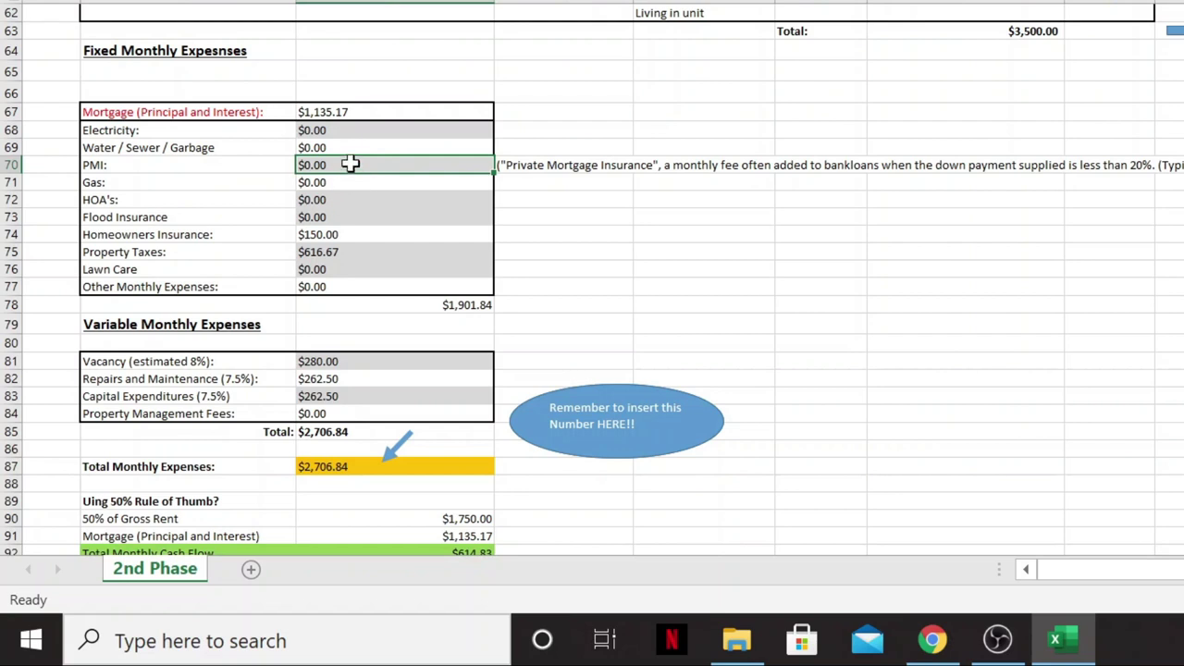
{"action": "left_click", "coordinate": [355, 185]}
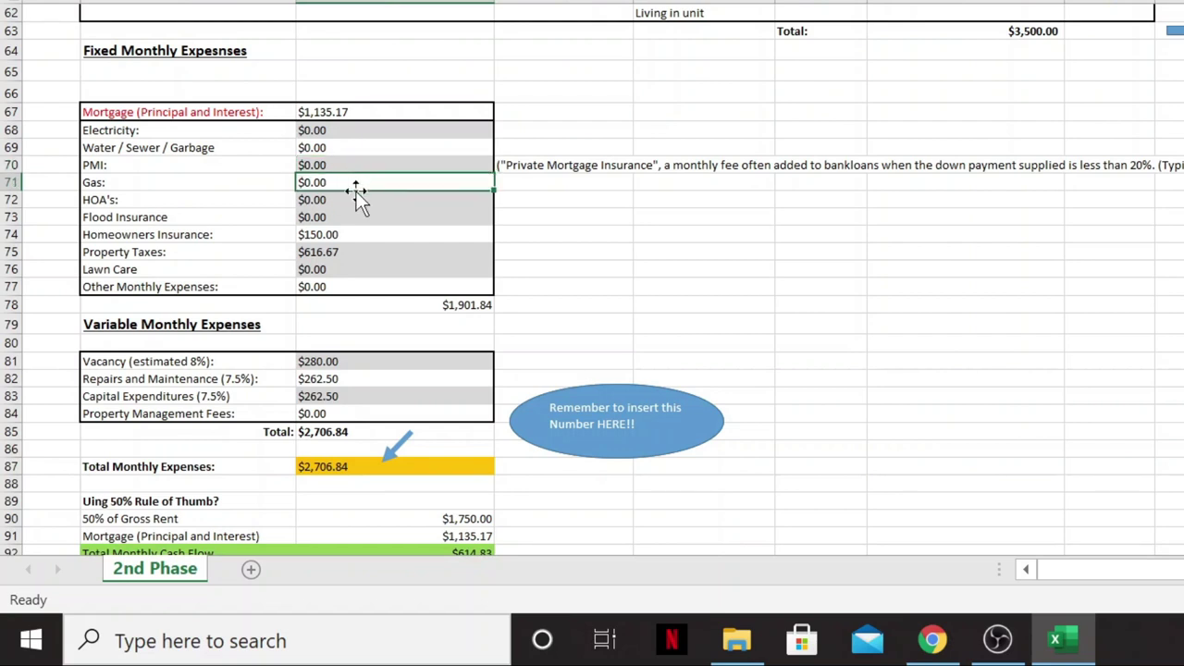
{"action": "left_click", "coordinate": [357, 200]}
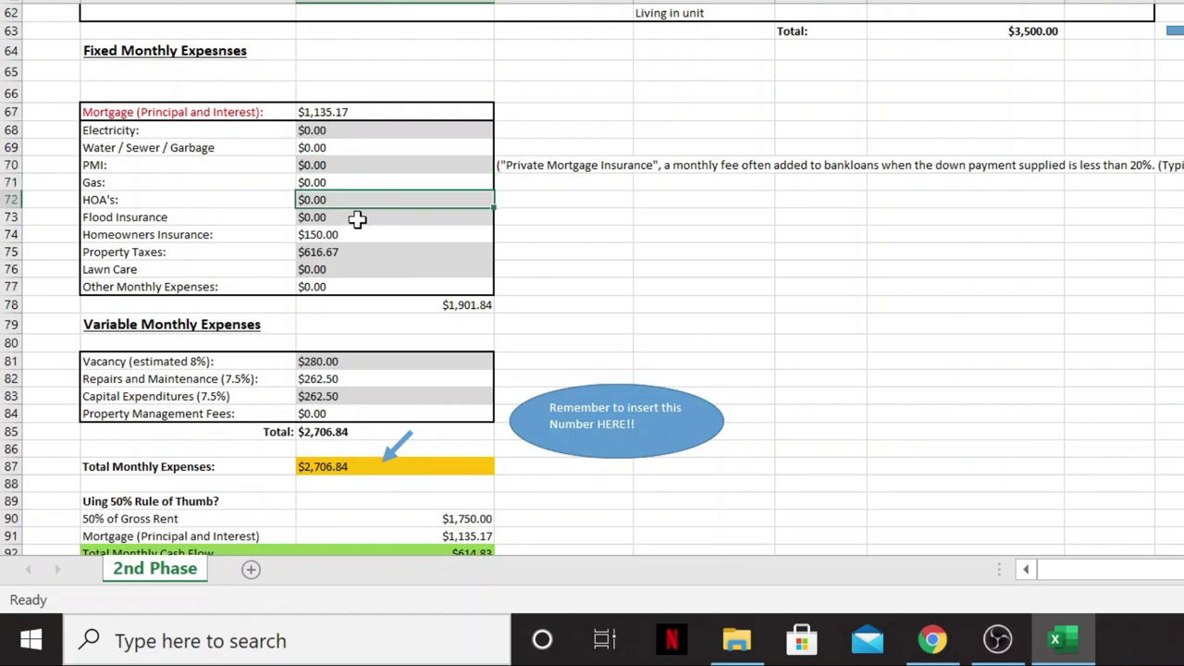
{"action": "left_click", "coordinate": [357, 218]}
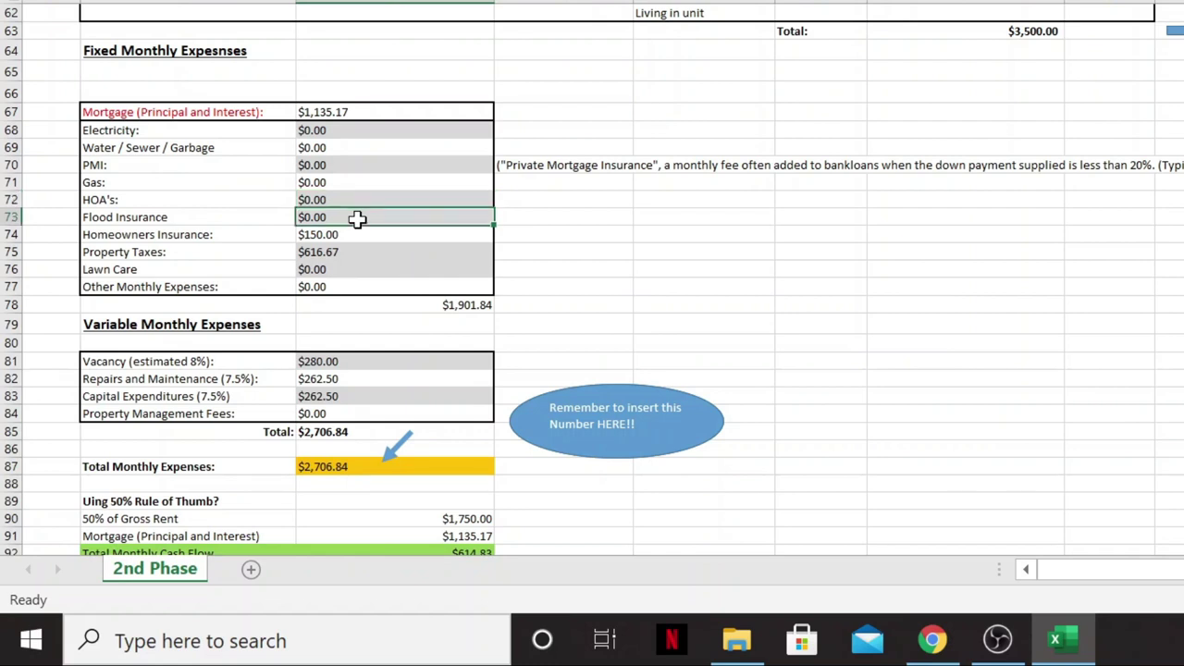
{"action": "left_click", "coordinate": [160, 215]}
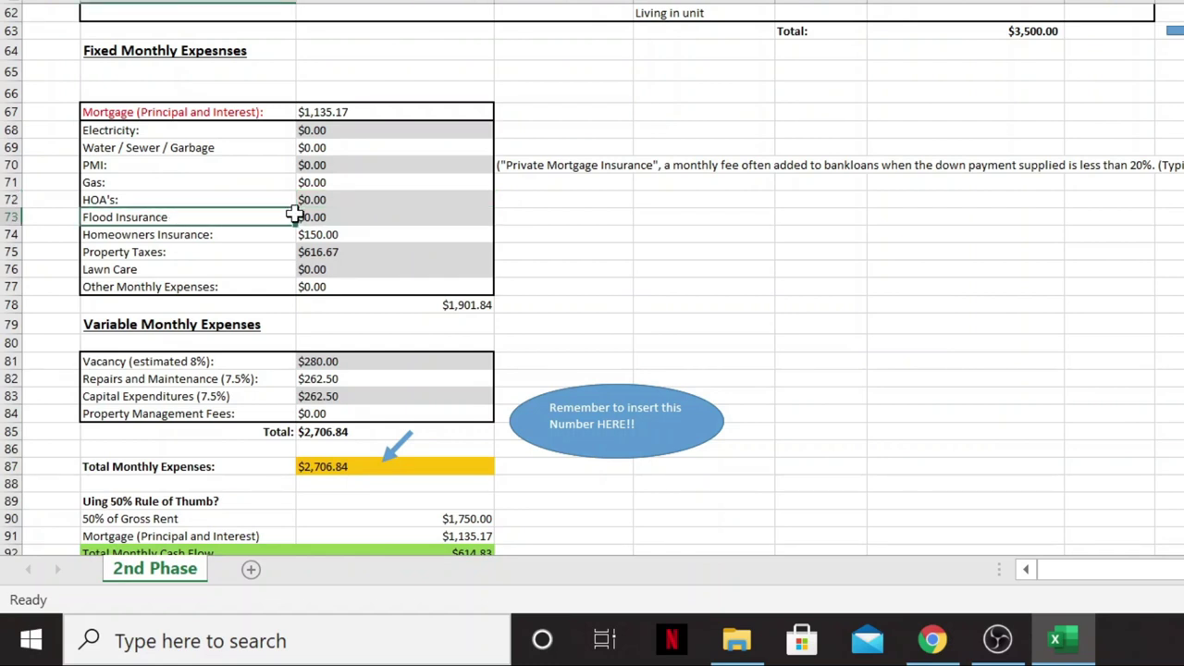
{"action": "left_click_drag", "start_coordinate": [293, 215], "coordinate": [314, 216]}
{"action": "left_click", "coordinate": [335, 220]}
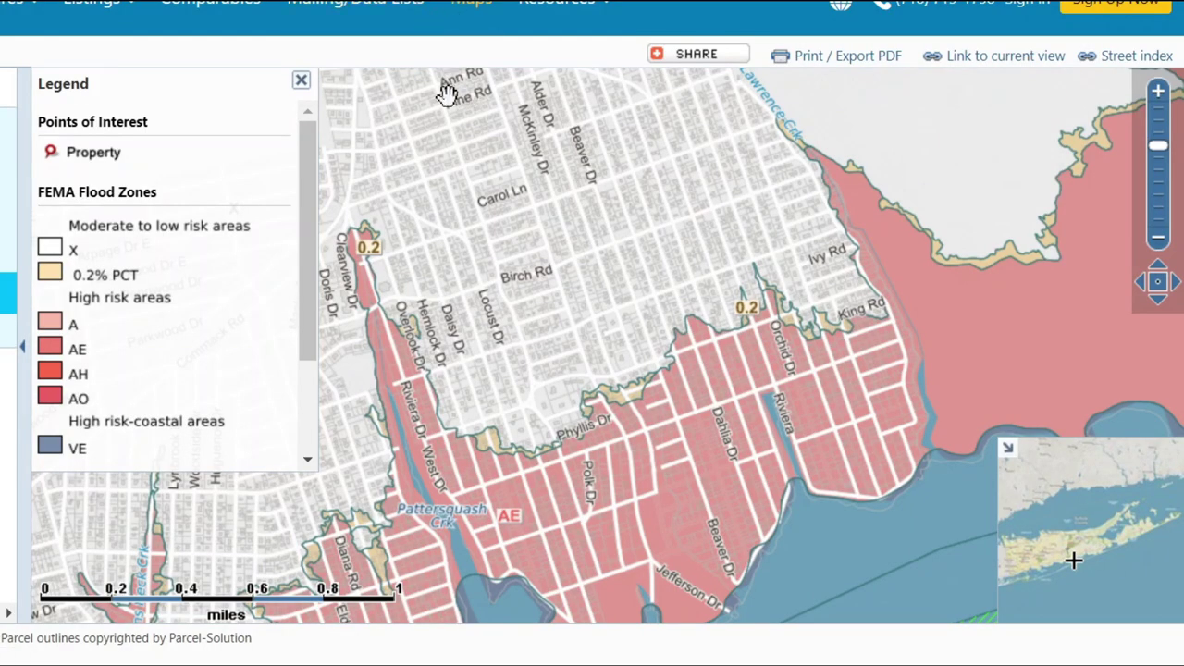
- Examine the FEMA flood zone map around the property's street and compare it with the high-risk AE areas along the nearby coast
{"action": "scroll", "coordinate": [552, 209], "scroll_direction": "down", "scroll_amount": 1}
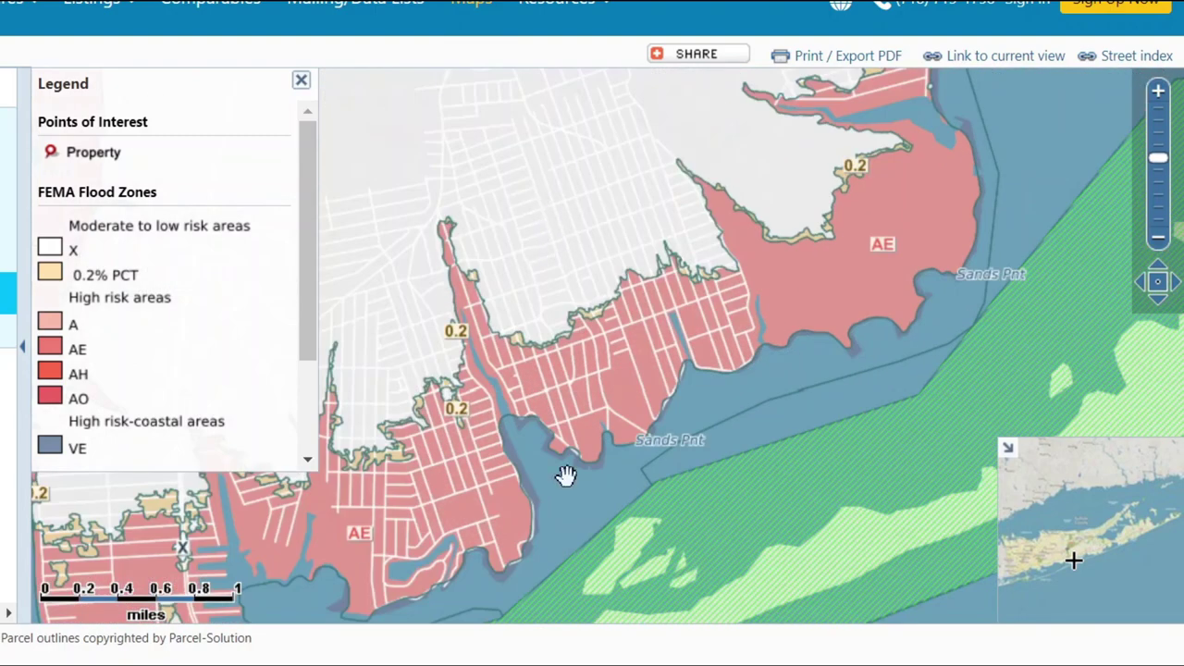
{"action": "scroll", "coordinate": [580, 286], "scroll_direction": "up", "scroll_amount": 1}
{"action": "scroll", "coordinate": [580, 286], "scroll_direction": "up", "scroll_amount": 1}
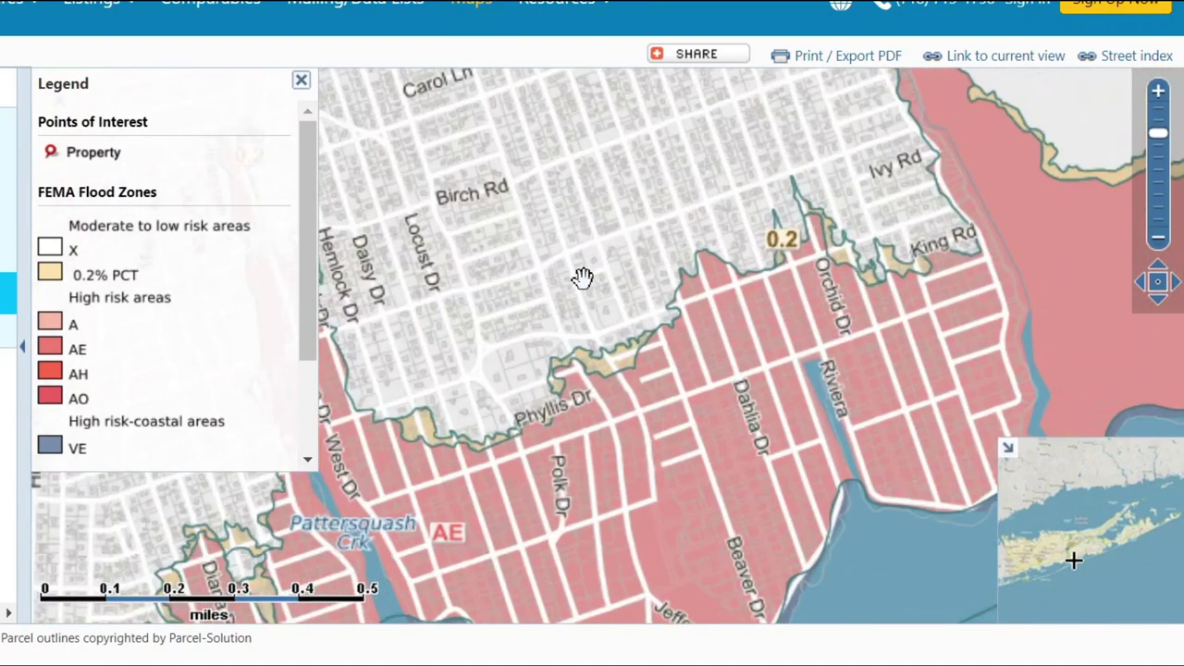
{"action": "left_click_drag", "start_coordinate": [613, 225], "coordinate": [580, 325]}
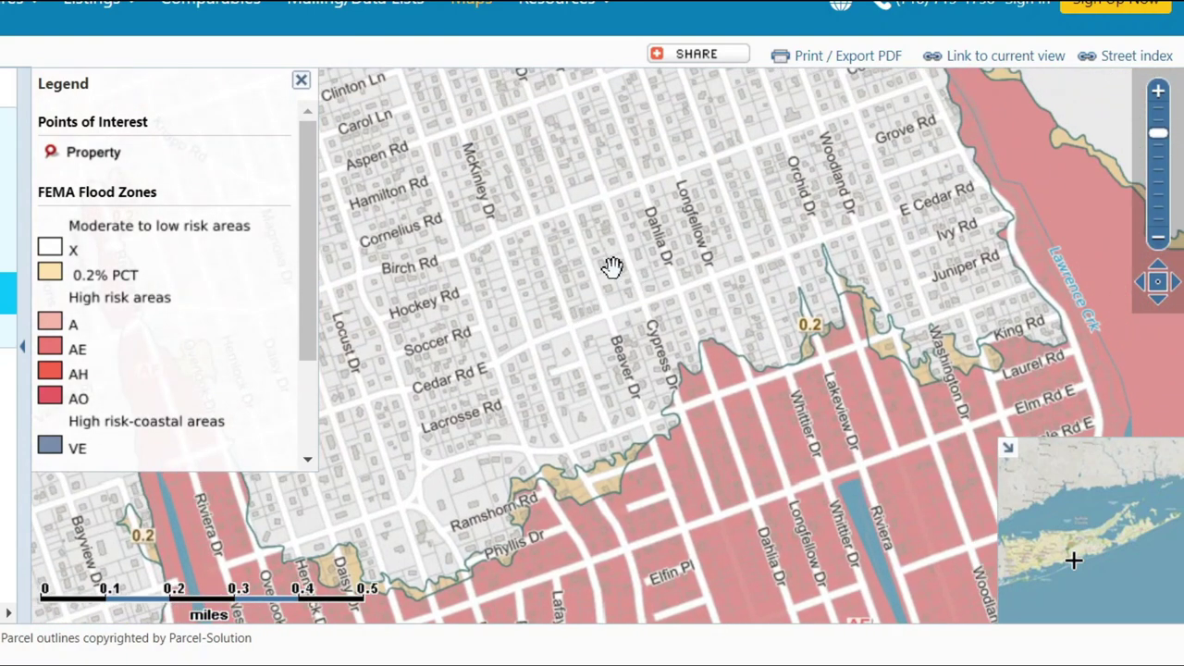
{"action": "scroll", "coordinate": [605, 261], "scroll_direction": "up", "scroll_amount": 1}
{"action": "left_click_drag", "start_coordinate": [463, 267], "coordinate": [682, 286]}
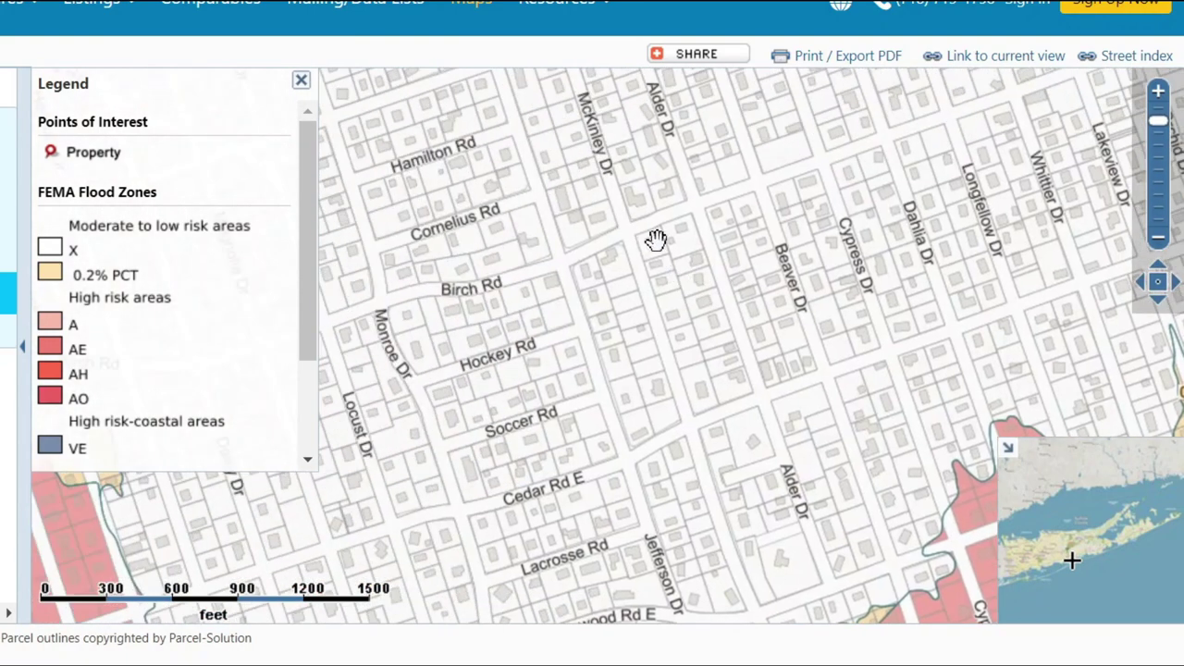
{"action": "left_click_drag", "start_coordinate": [679, 401], "coordinate": [642, 280]}
{"action": "scroll", "coordinate": [642, 280], "scroll_direction": "up", "scroll_amount": 1}
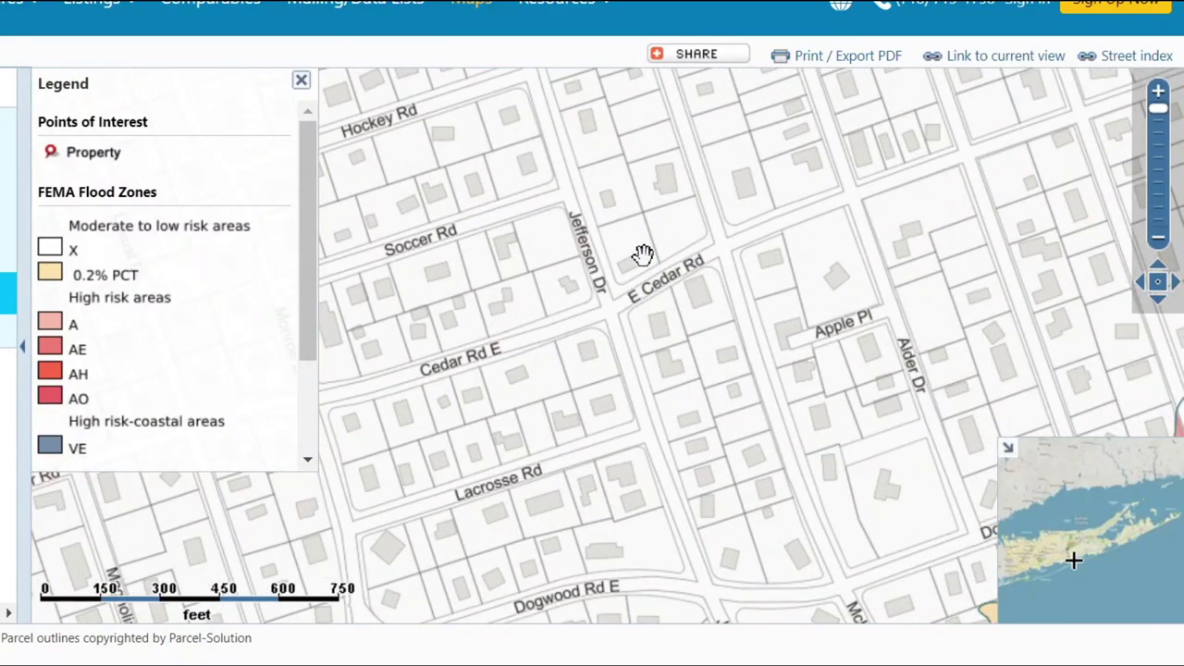
{"action": "scroll", "coordinate": [628, 263], "scroll_direction": "down", "scroll_amount": 1}
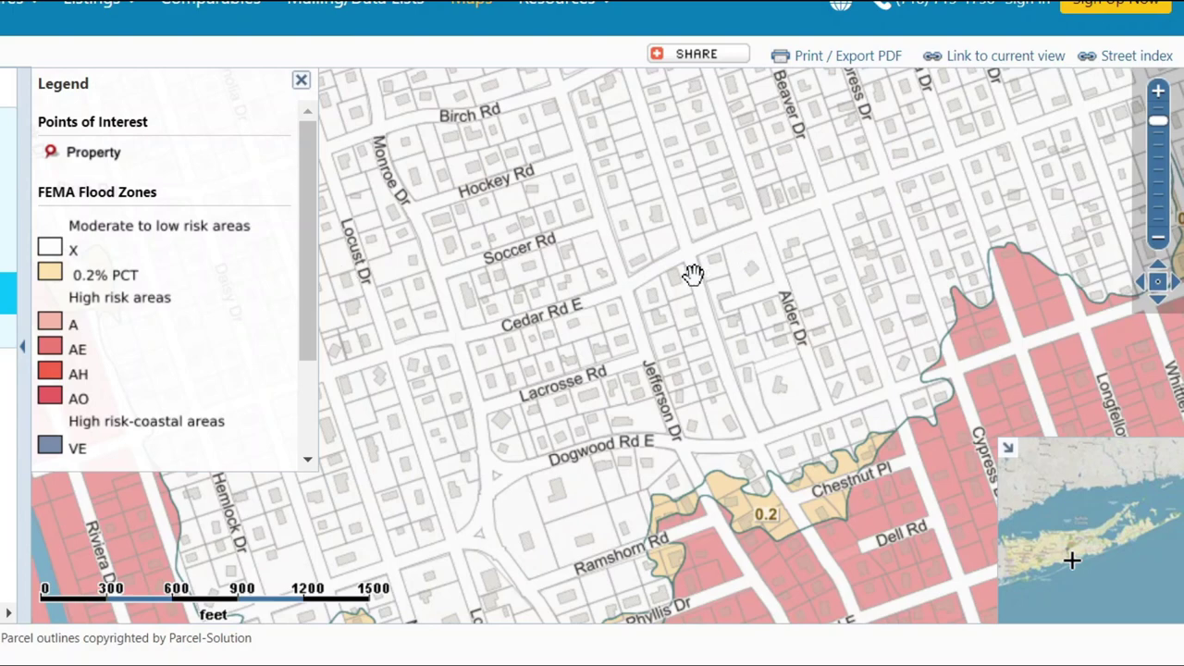
{"action": "scroll", "coordinate": [694, 275], "scroll_direction": "down", "scroll_amount": 1}
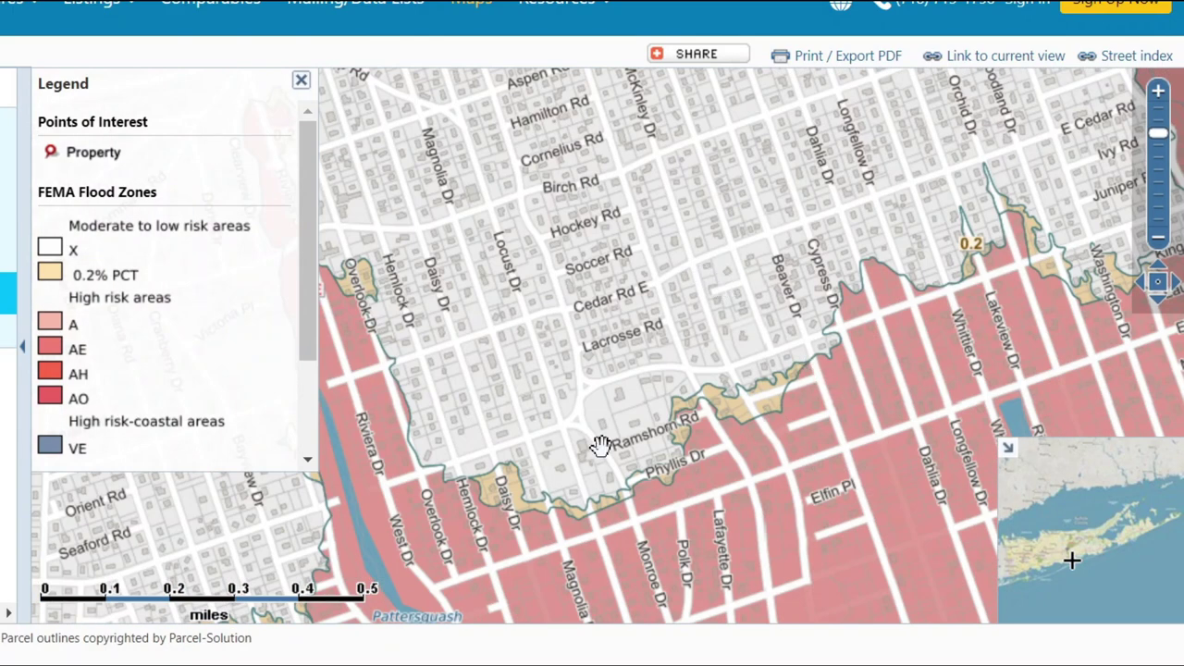
{"action": "scroll", "coordinate": [672, 282], "scroll_direction": "down", "scroll_amount": 1}
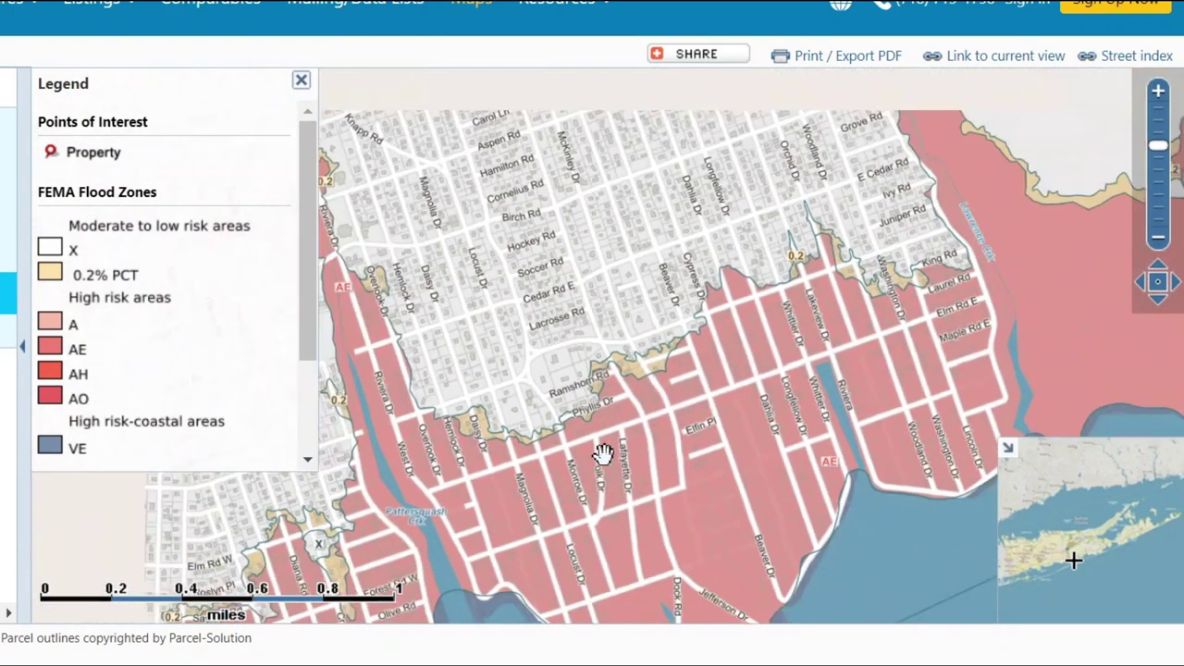
{"action": "left_click_drag", "start_coordinate": [619, 340], "coordinate": [616, 280]}
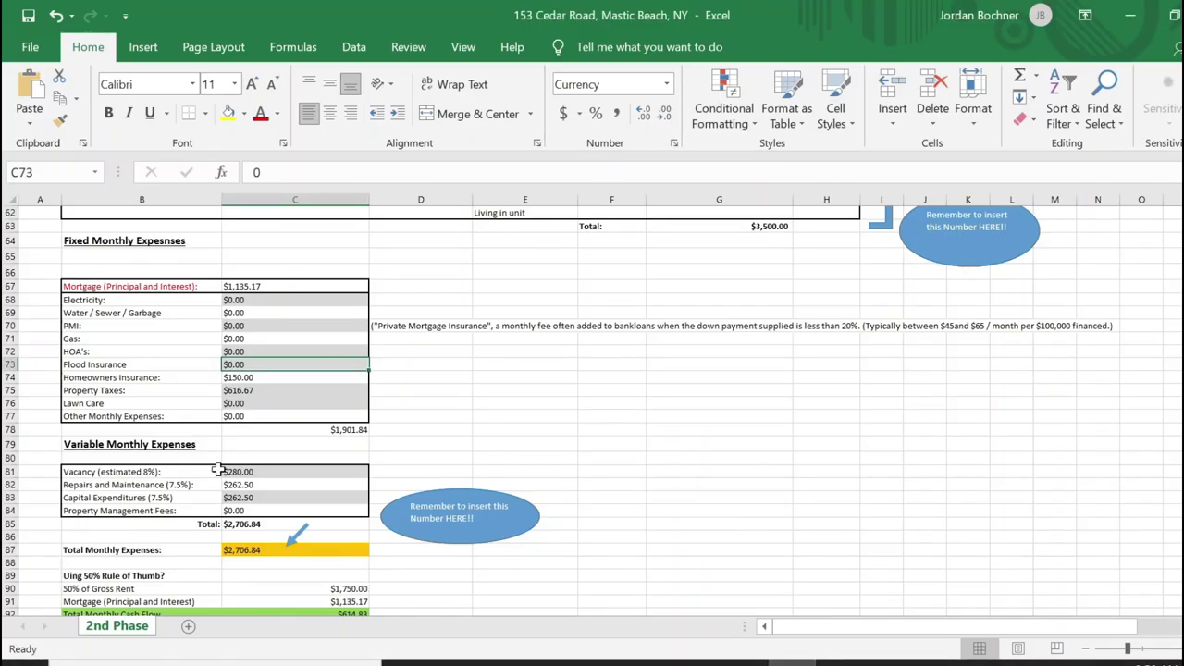
- Examine the homeowners insurance amount and the property taxes formula in the fixed monthly expenses
{"action": "left_click", "coordinate": [264, 377]}
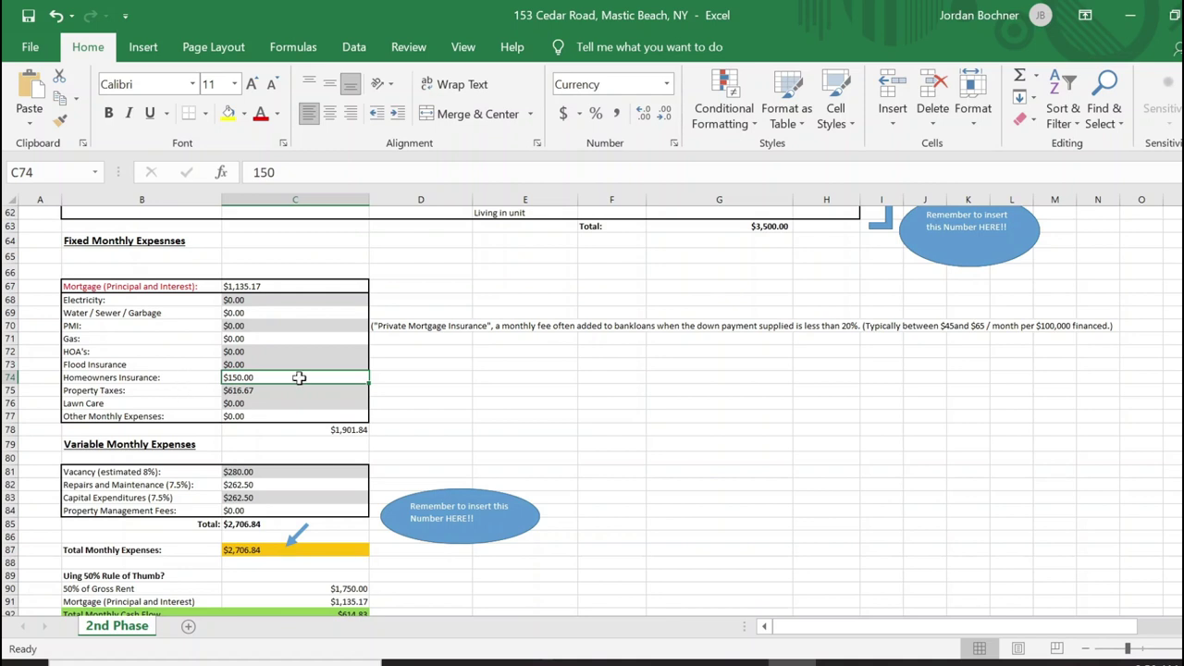
{"action": "left_click", "coordinate": [211, 380]}
{"action": "left_click", "coordinate": [280, 378]}
{"action": "left_click", "coordinate": [276, 394]}
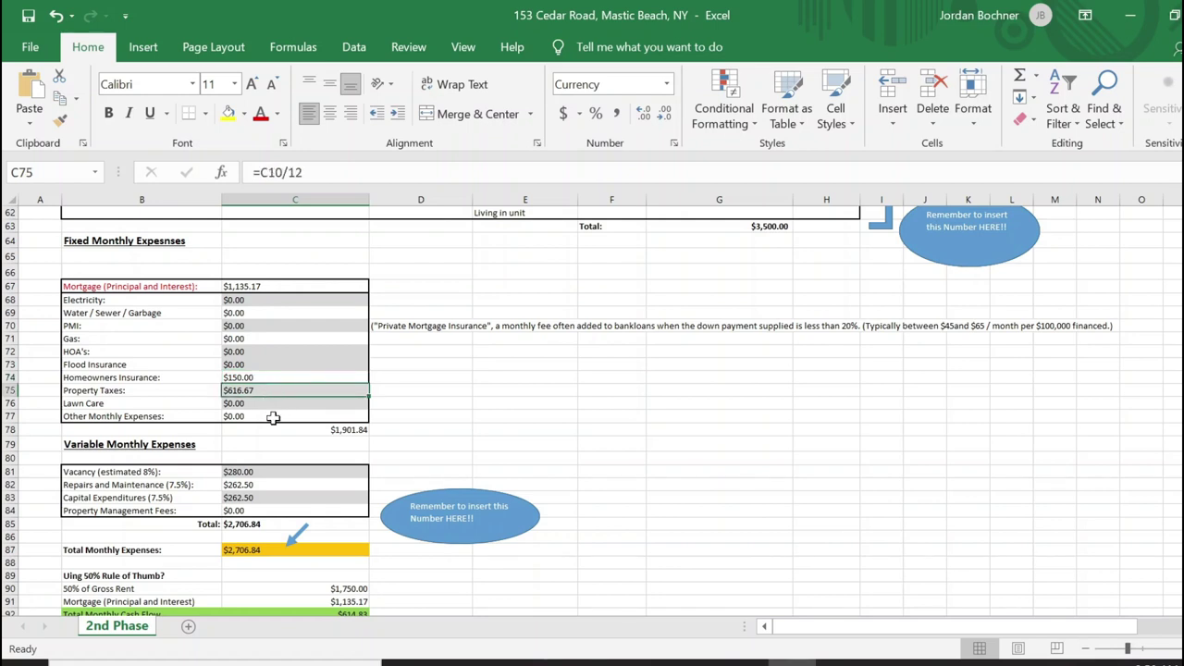
- Enlarge the variable monthly expenses section and examine the vacancy and the repairs and maintenance entries
{"action": "scroll", "coordinate": [273, 417], "scroll_direction": "down", "scroll_amount": 1}
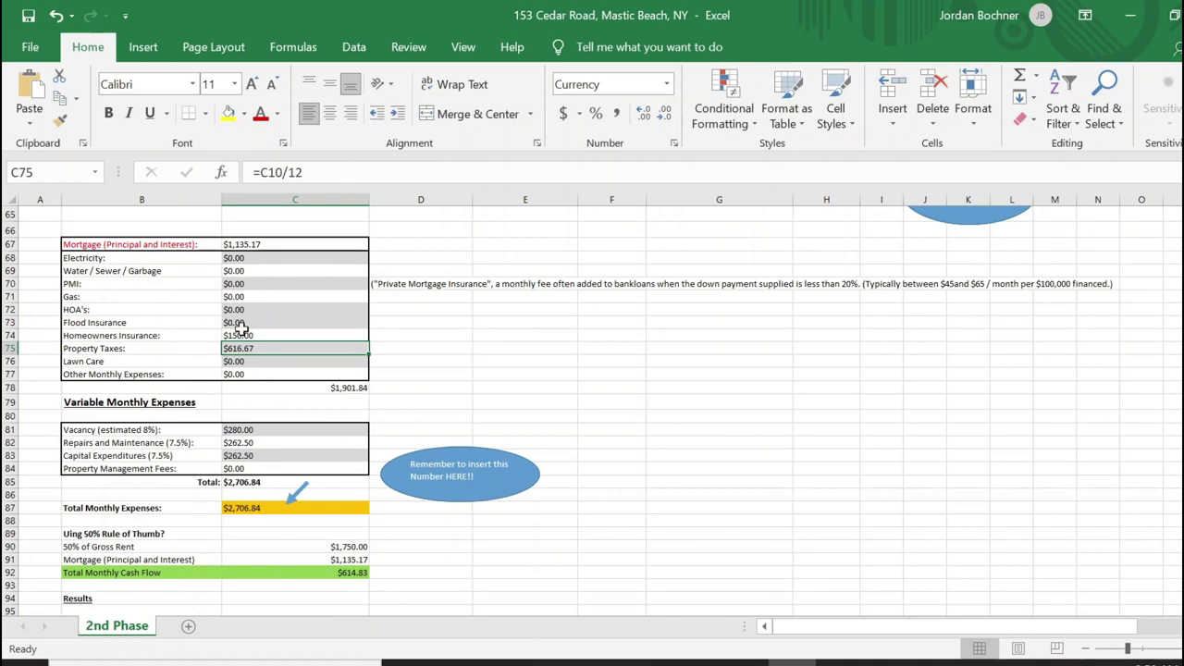
{"action": "scroll", "coordinate": [236, 340], "scroll_direction": "up", "scroll_amount": 5}
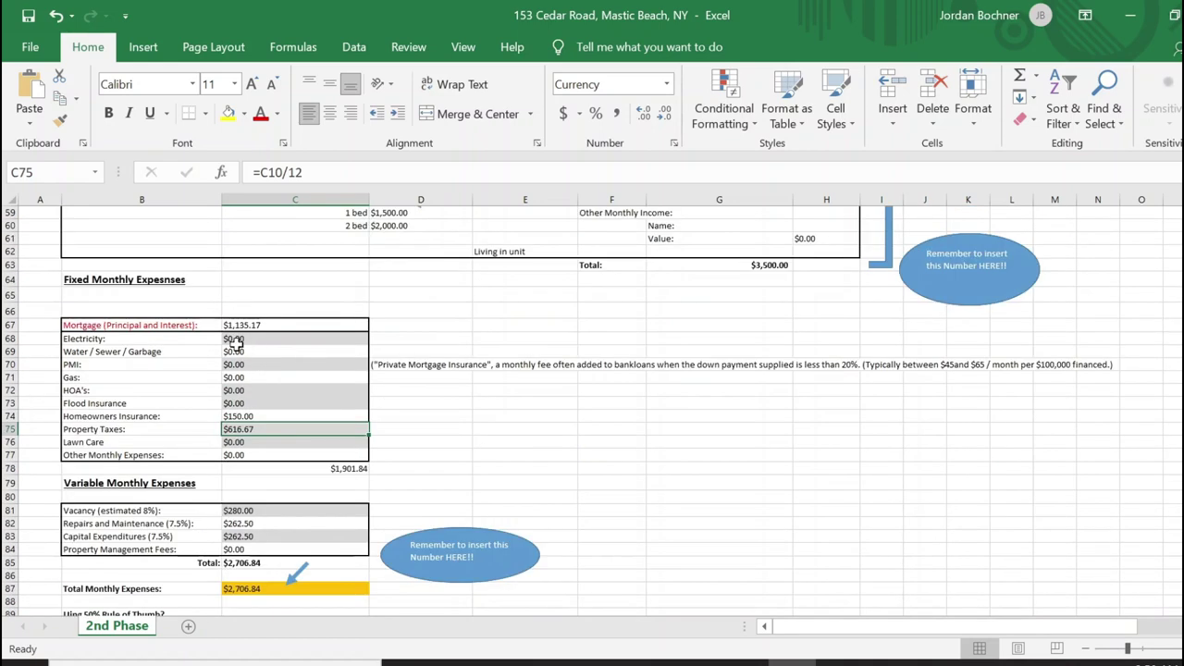
{"action": "scroll", "coordinate": [234, 344], "scroll_direction": "down", "scroll_amount": 6}
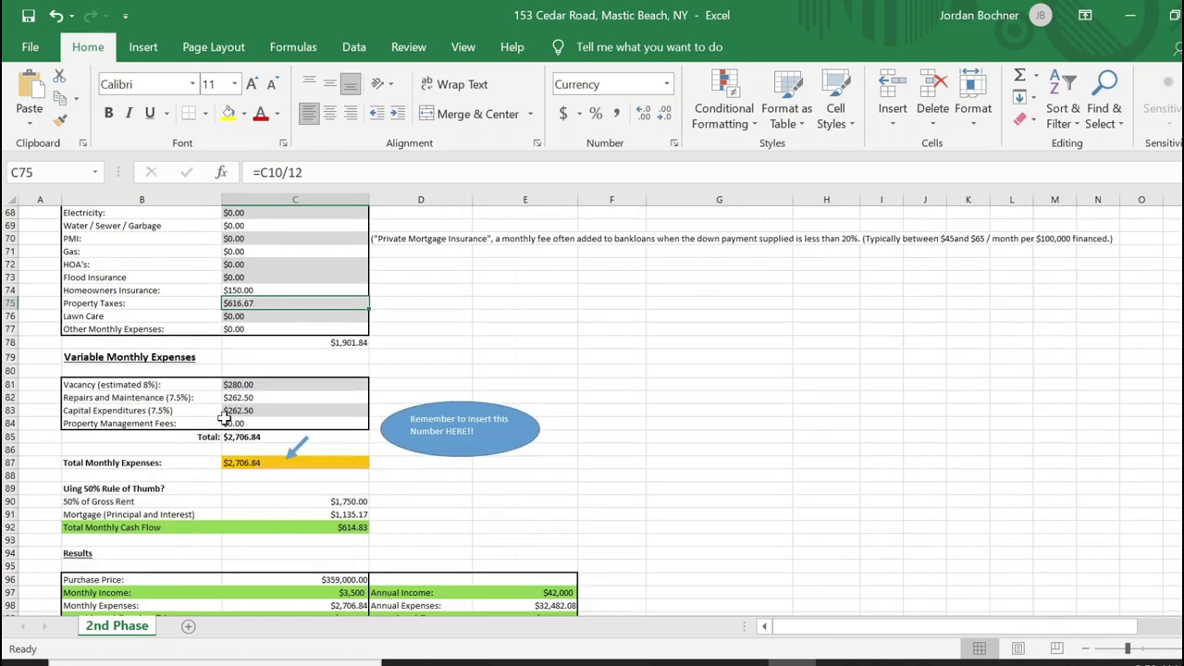
{"action": "scroll", "coordinate": [170, 429], "scroll_direction": "up", "scroll_amount": 5, "text": "ctrl"}
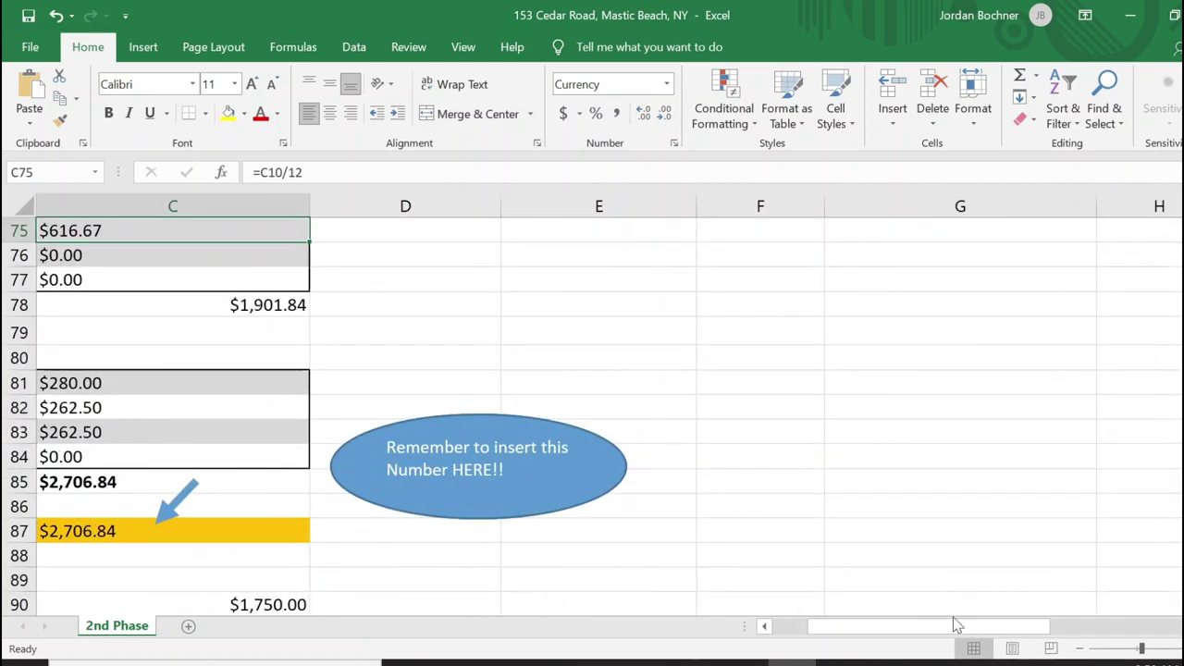
{"action": "left_click_drag", "start_coordinate": [955, 623], "coordinate": [921, 624]}
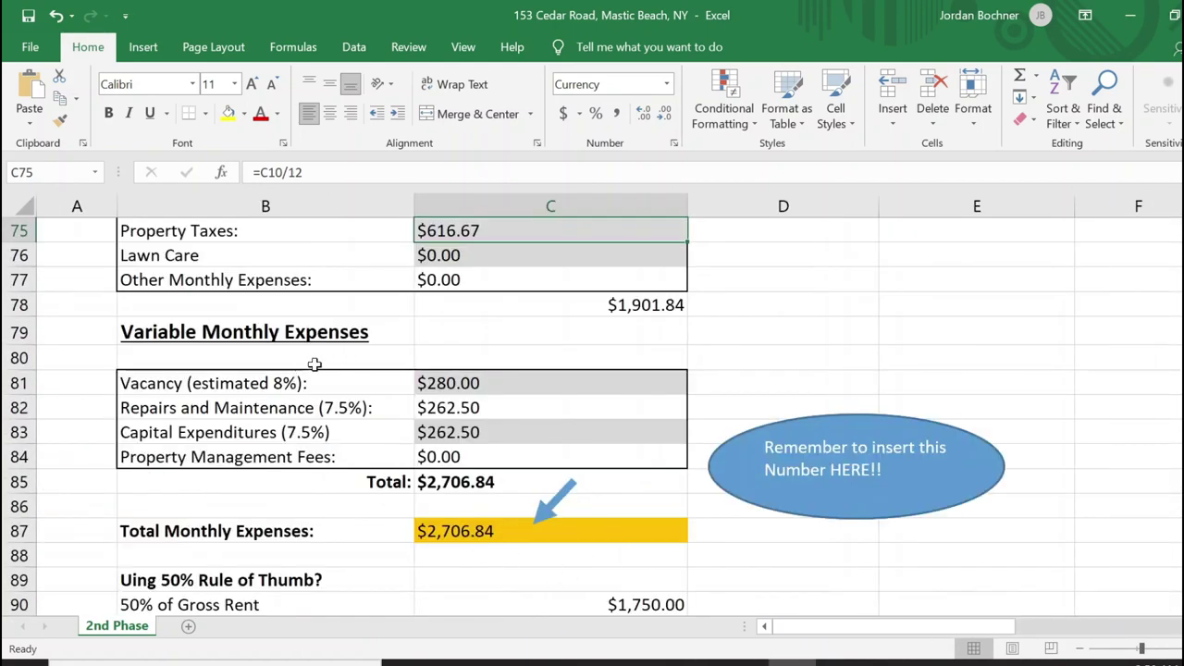
{"action": "scroll", "coordinate": [542, 326], "scroll_direction": "down", "scroll_amount": 1}
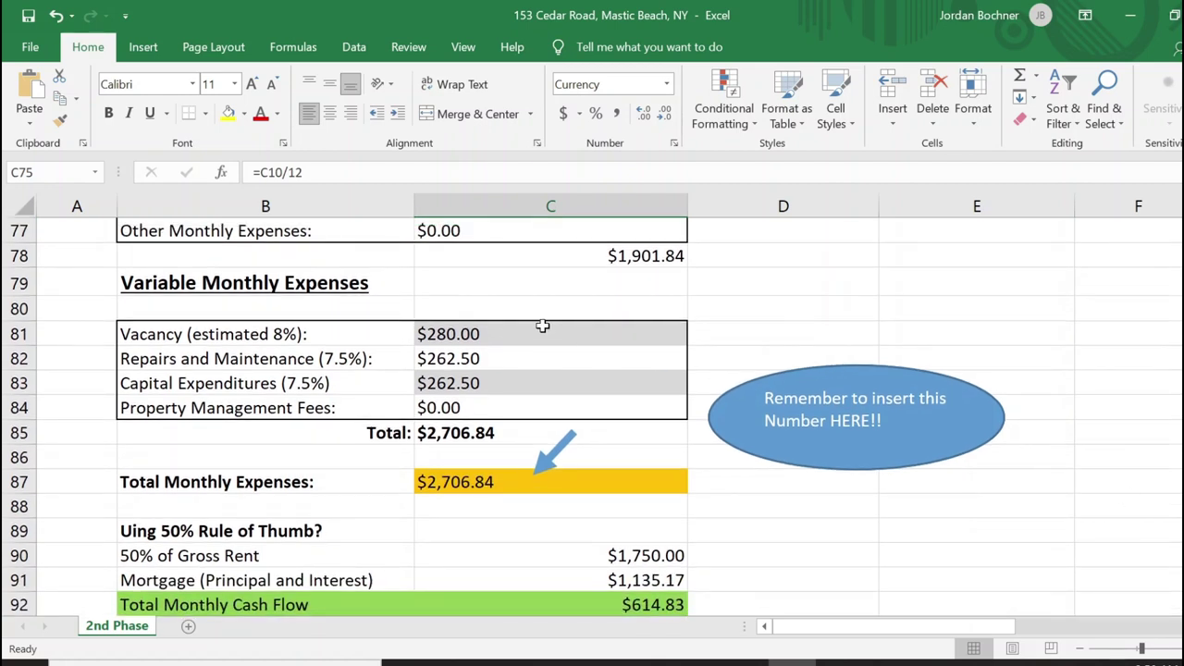
{"action": "left_click", "coordinate": [490, 334]}
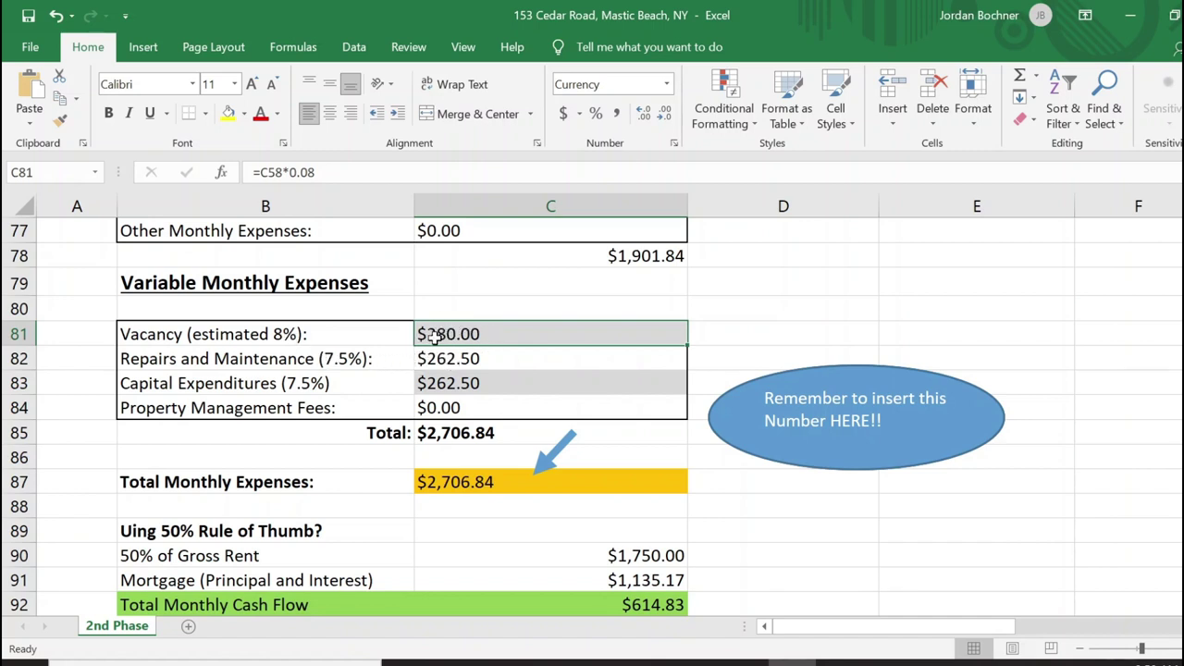
{"action": "left_click", "coordinate": [239, 365]}
{"action": "left_click", "coordinate": [534, 357]}
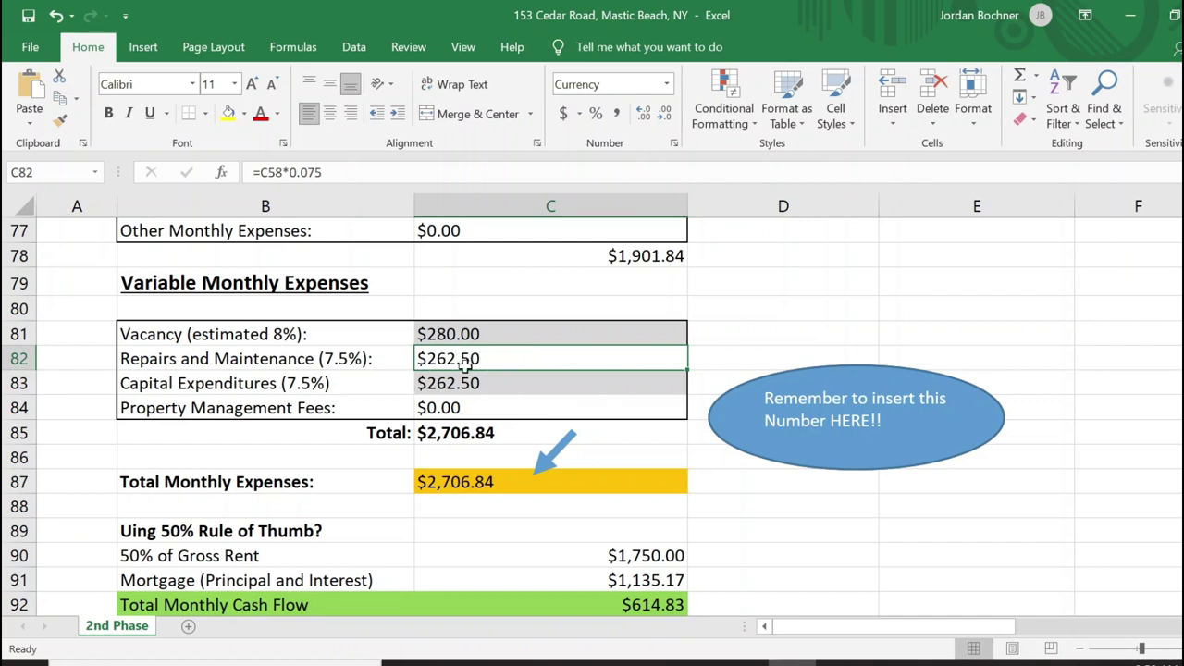
{"action": "left_click", "coordinate": [404, 363]}
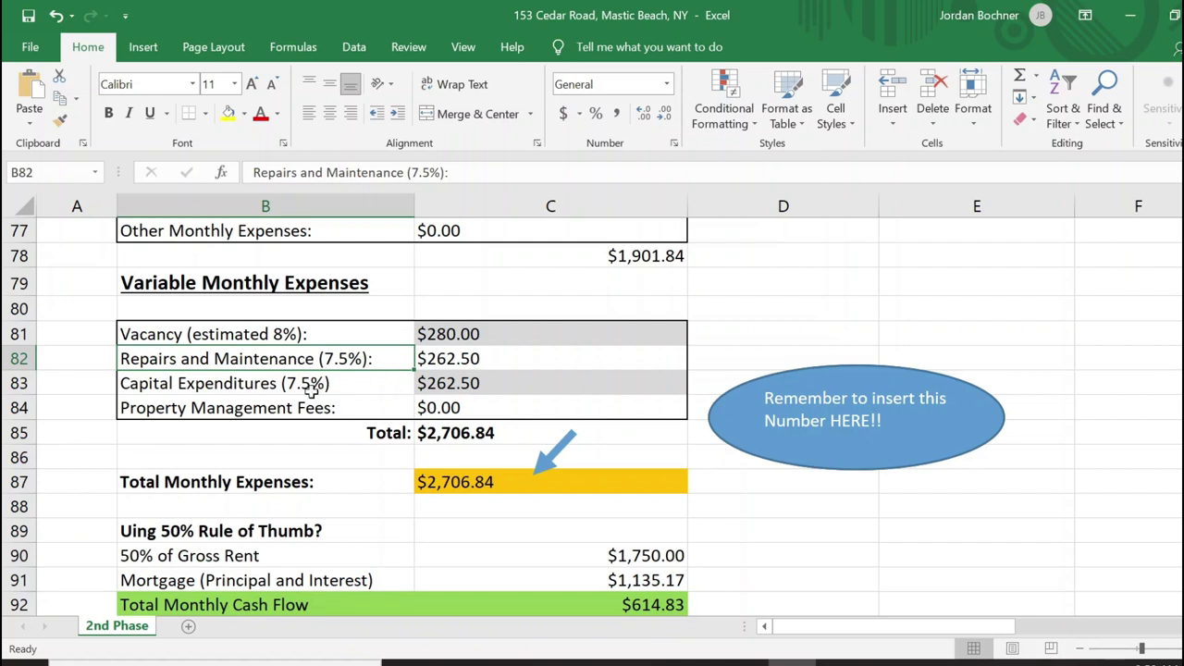
- Examine the capital expenditures entry and its formula in the variable monthly expenses
{"action": "left_click", "coordinate": [229, 390]}
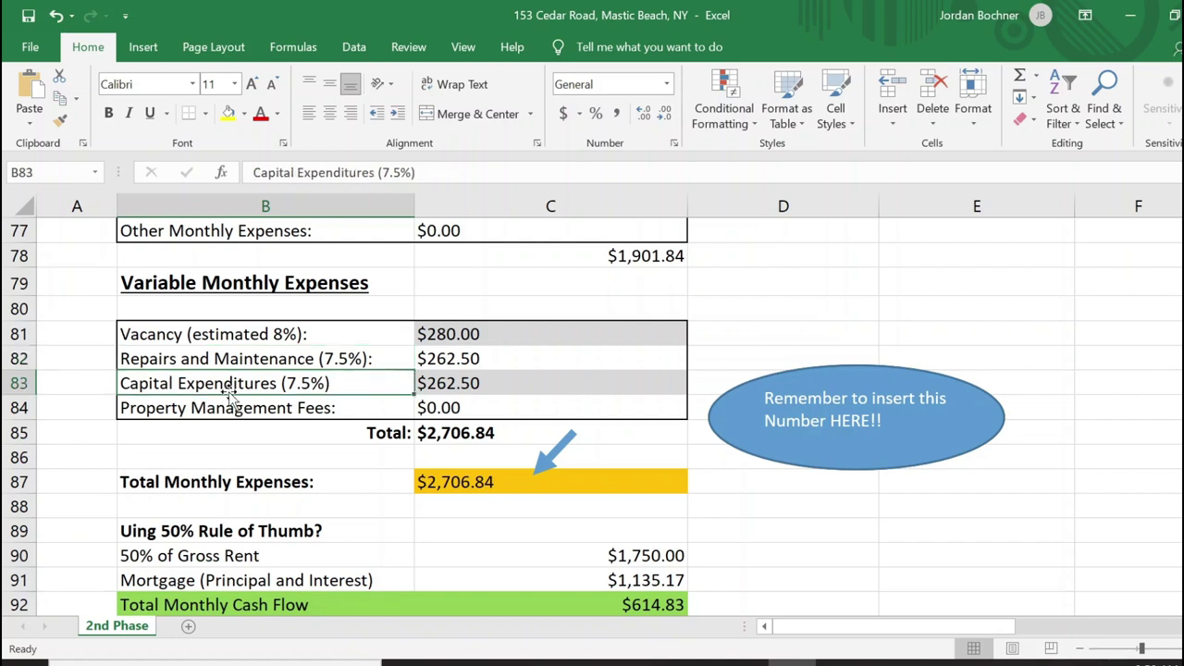
{"action": "left_click", "coordinate": [449, 392]}
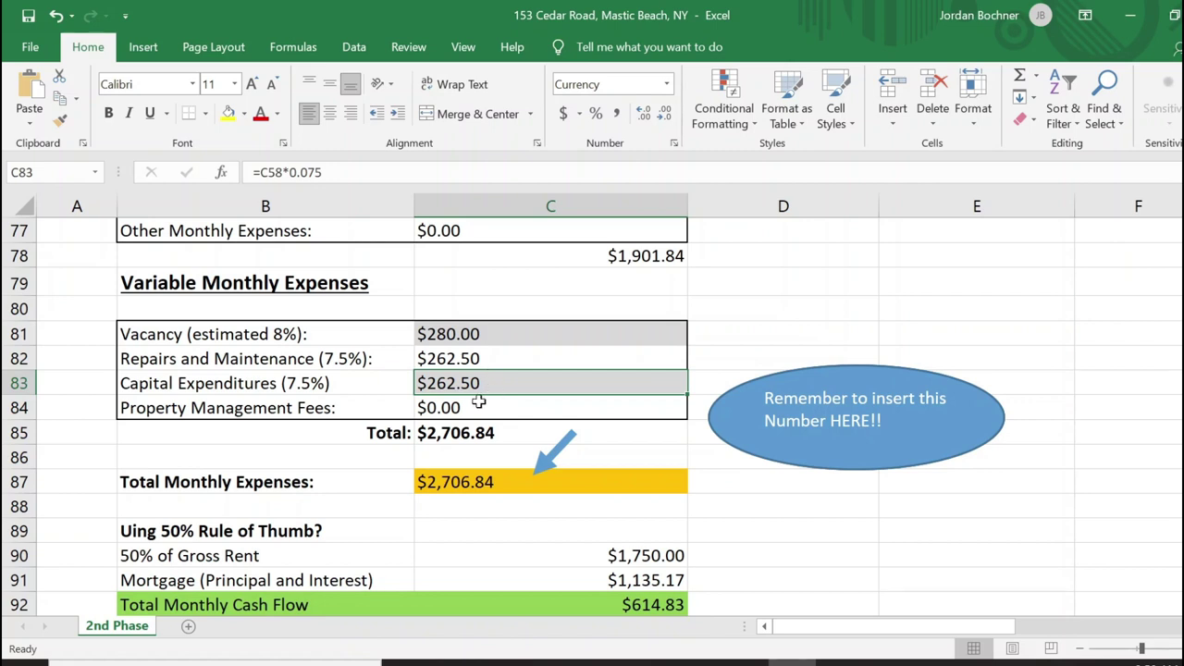
{"action": "left_click", "coordinate": [387, 398]}
{"action": "left_click", "coordinate": [380, 389]}
{"action": "left_click", "coordinate": [476, 390]}
{"action": "left_click", "coordinate": [368, 398]}
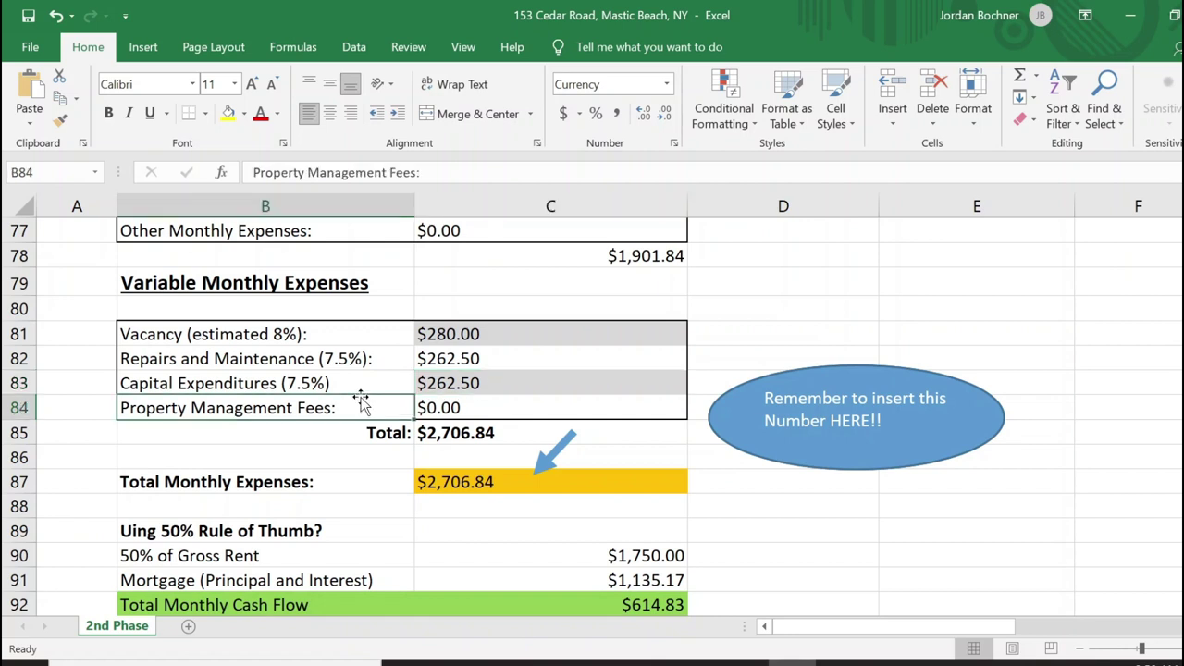
{"action": "left_click", "coordinate": [459, 385]}
{"action": "left_click", "coordinate": [369, 387]}
{"action": "left_click", "coordinate": [460, 384]}
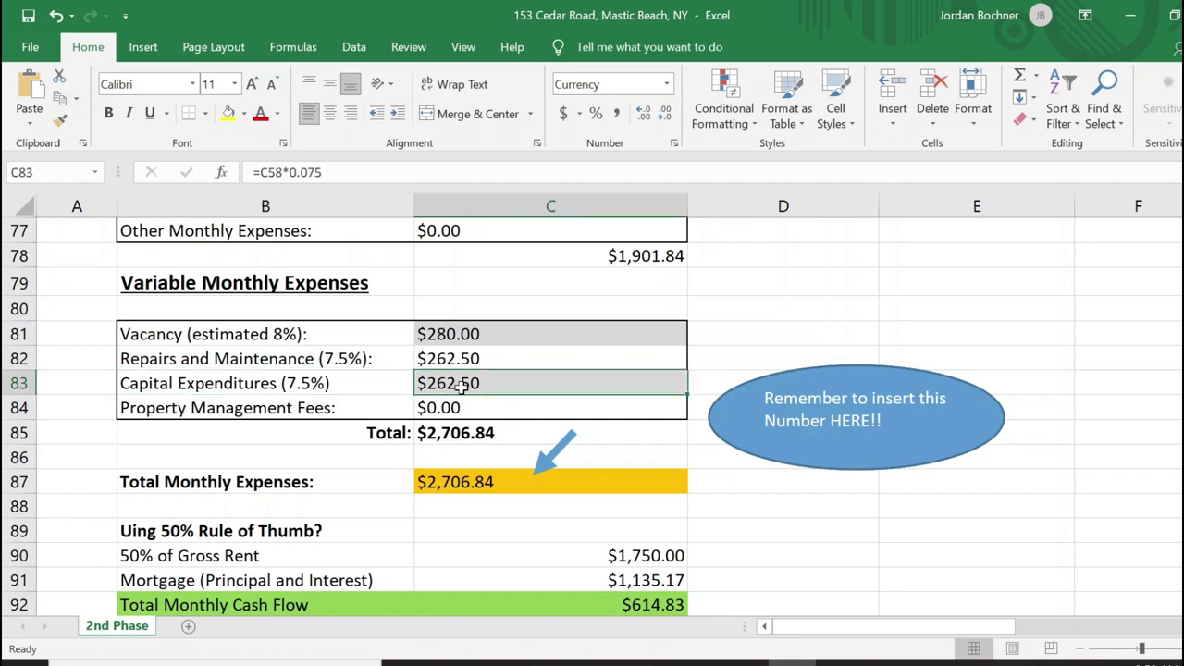
{"action": "left_click", "coordinate": [352, 382]}
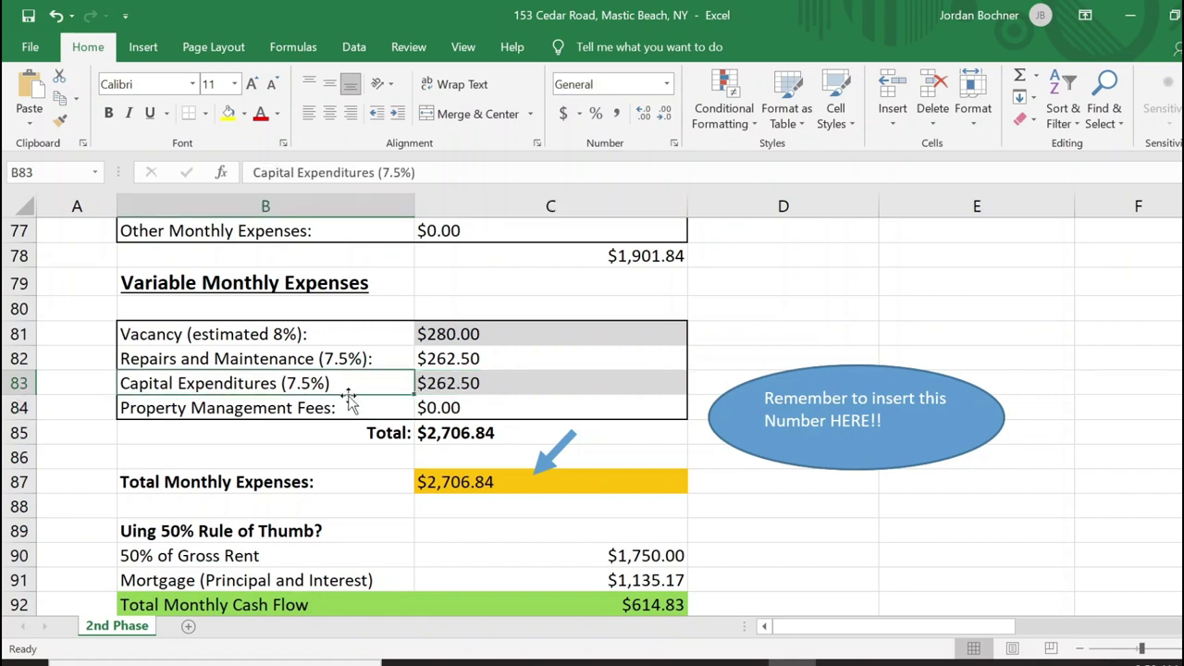
- Check the property management fees entry in the variable monthly expenses
{"action": "left_click", "coordinate": [342, 408]}
{"action": "left_click", "coordinate": [443, 408]}
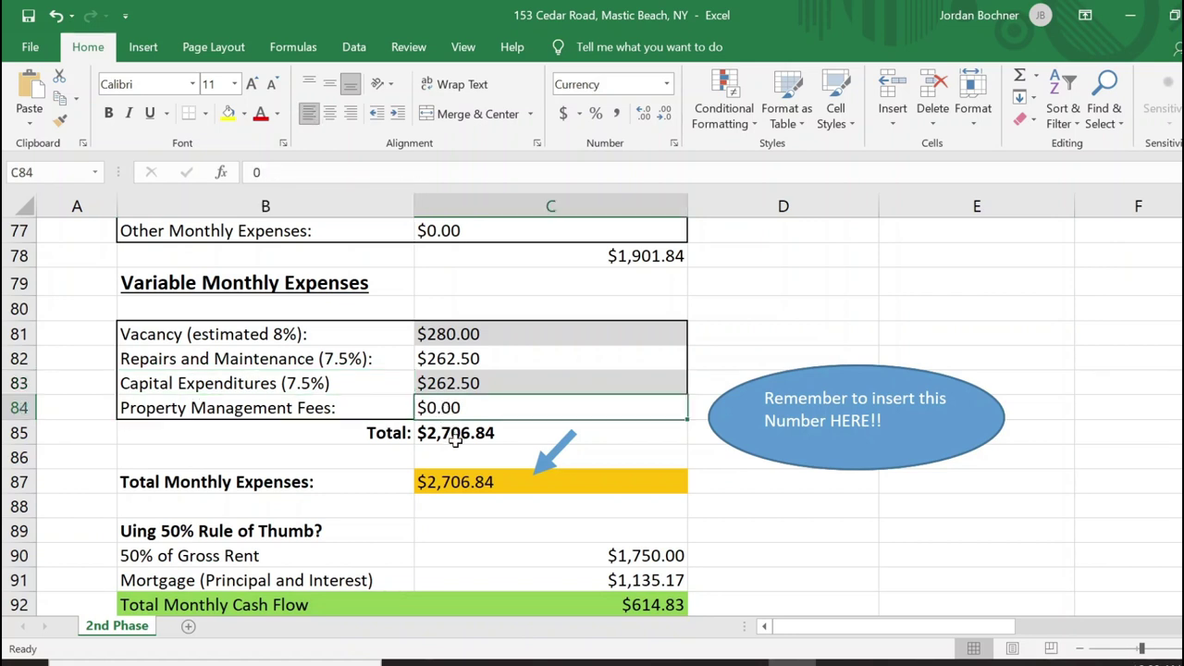
{"action": "left_click", "coordinate": [400, 407]}
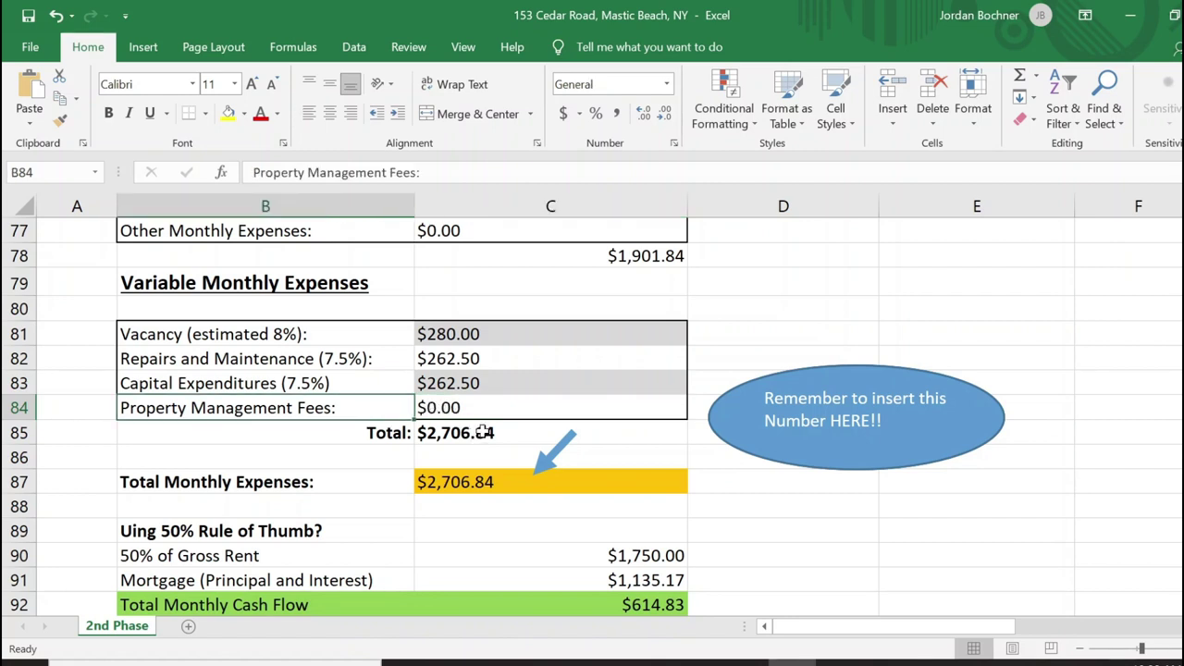
- Examine the formula of the expenses total and the matching figure entered as total monthly expenses
{"action": "left_click", "coordinate": [483, 432]}
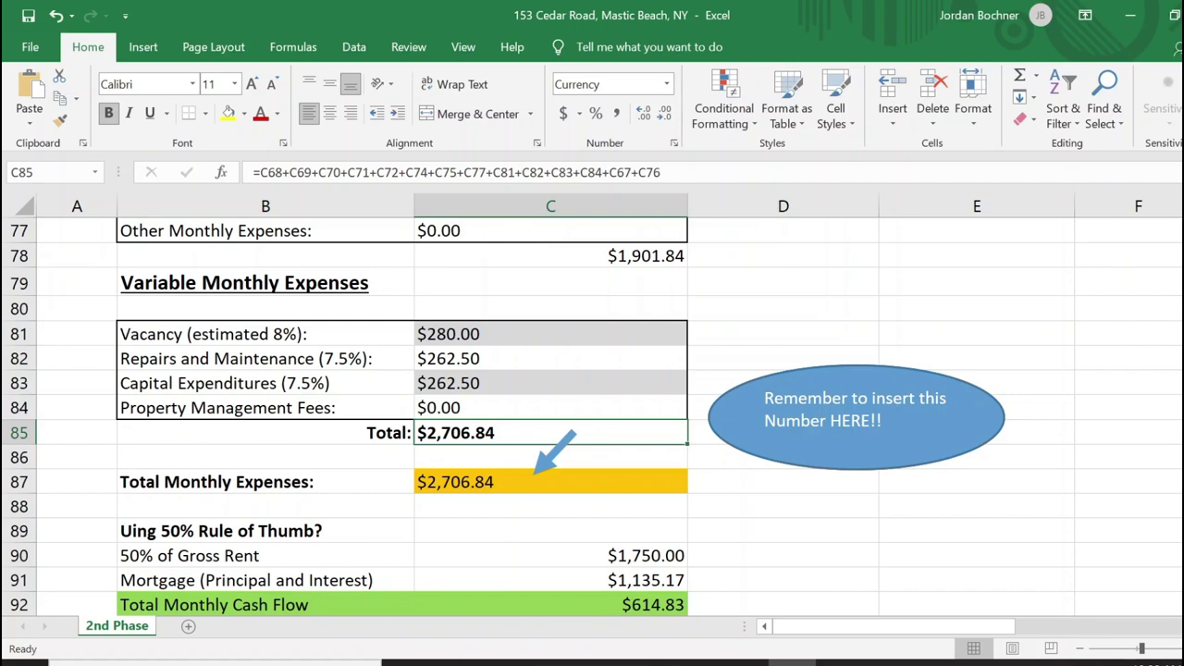
{"action": "scroll", "coordinate": [1110, 435], "scroll_direction": "down", "scroll_amount": 1}
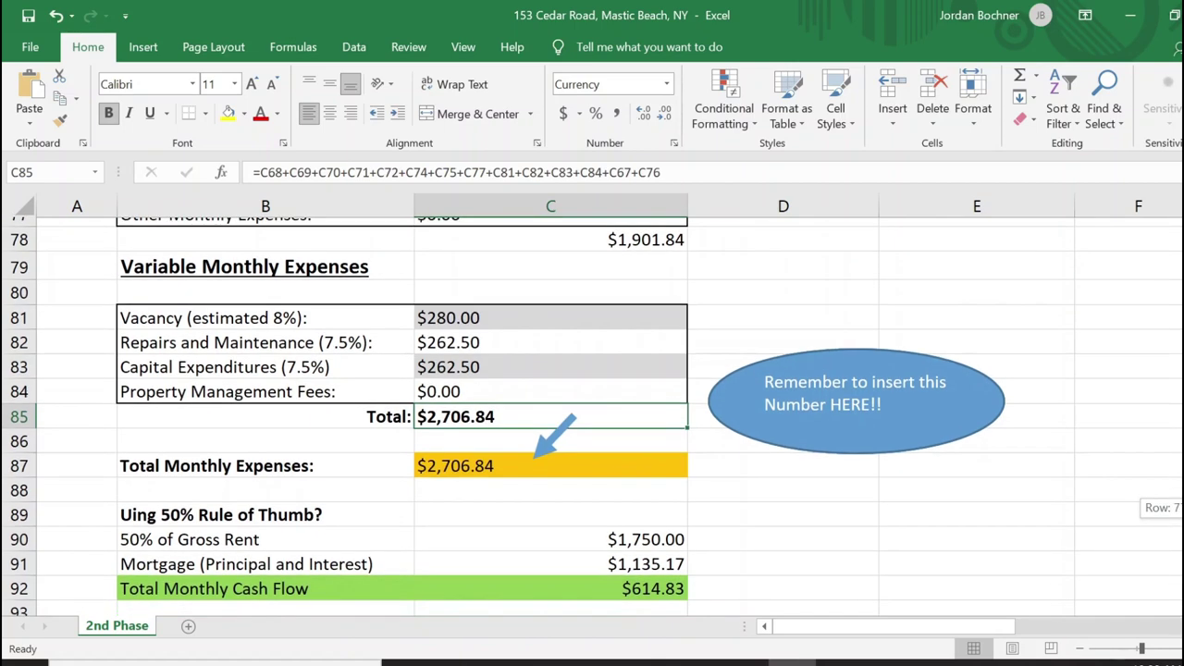
{"action": "left_click", "coordinate": [469, 404]}
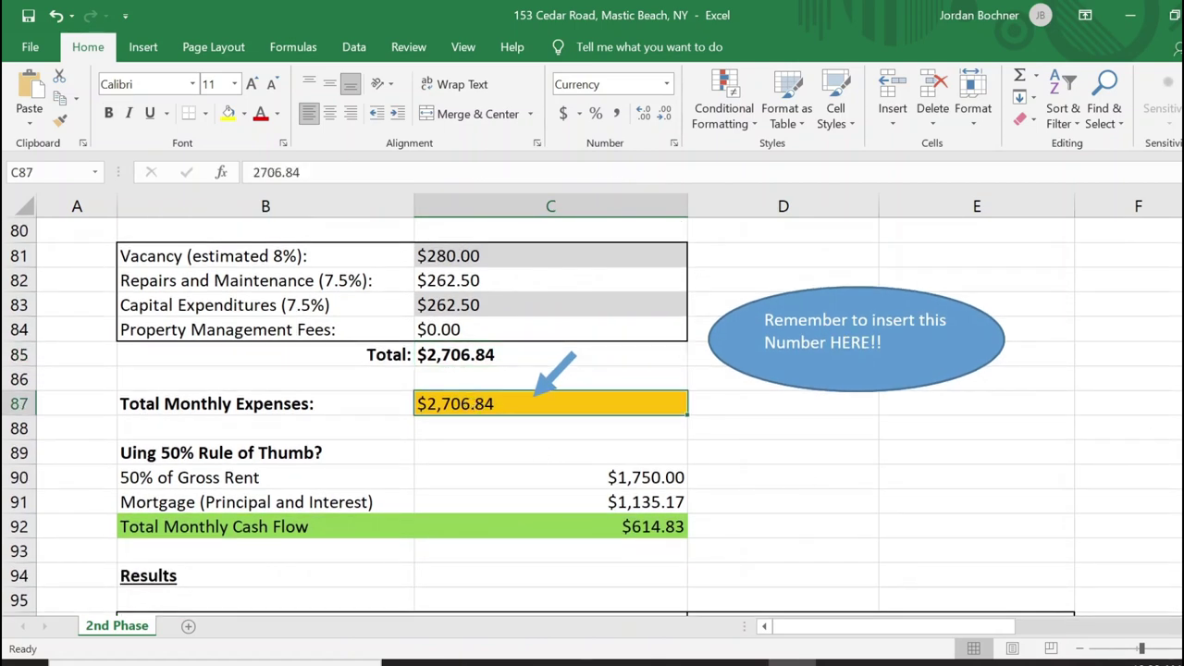
{"action": "scroll", "coordinate": [413, 483], "scroll_direction": "down", "scroll_amount": 1}
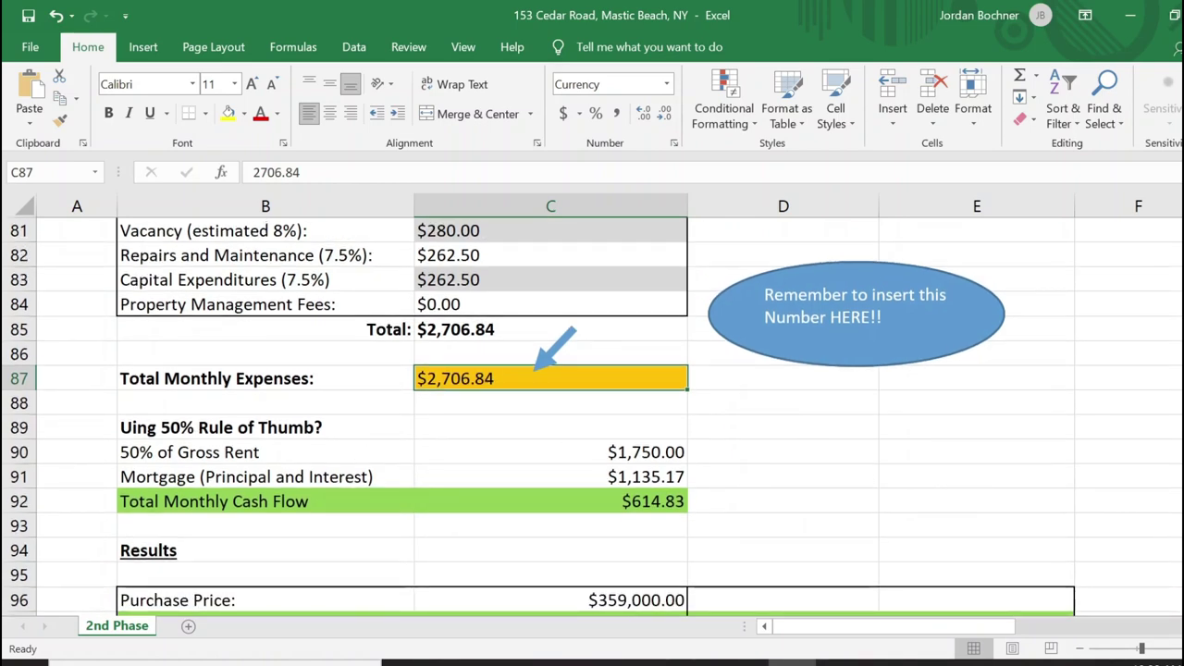
- Go to the Results section and compare the monthly cashflow (profit) with the annual cashflow
{"action": "scroll", "coordinate": [1110, 536], "scroll_direction": "down", "scroll_amount": 3}
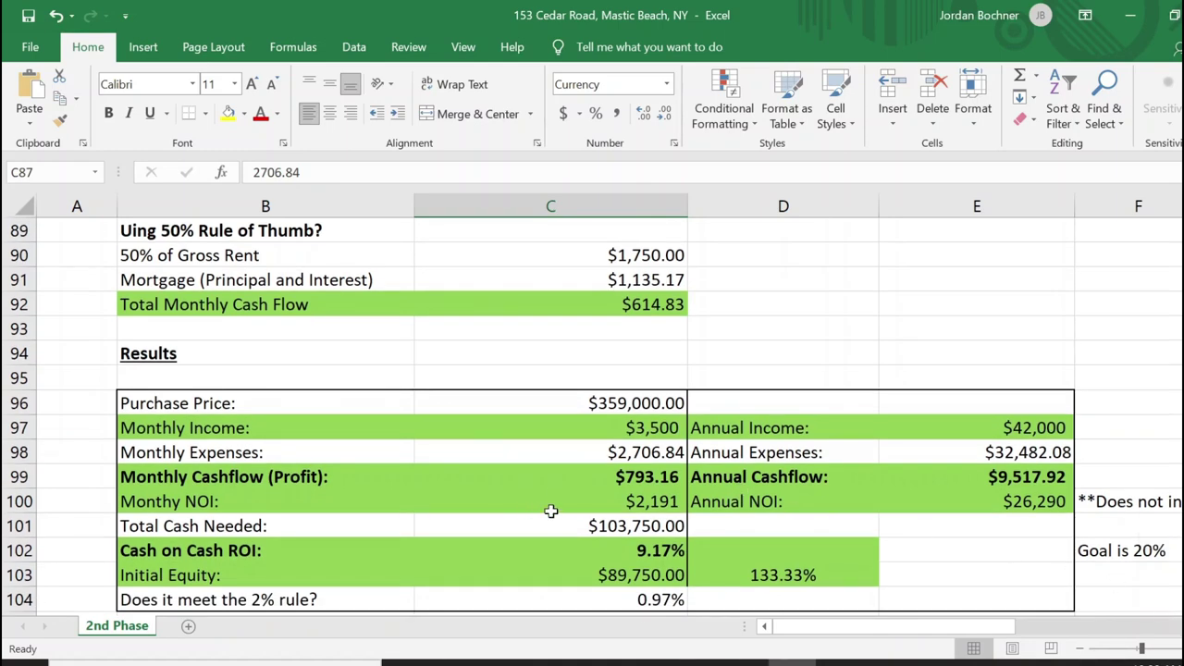
{"action": "scroll", "coordinate": [550, 512], "scroll_direction": "down", "scroll_amount": 1}
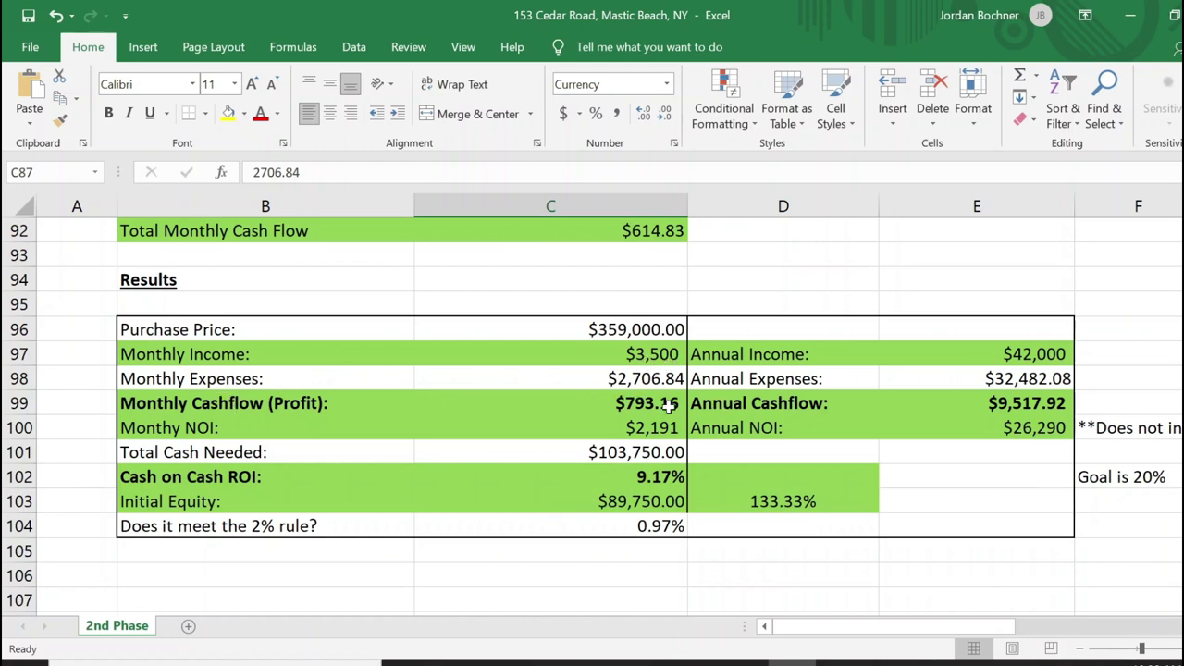
{"action": "left_click", "coordinate": [545, 401]}
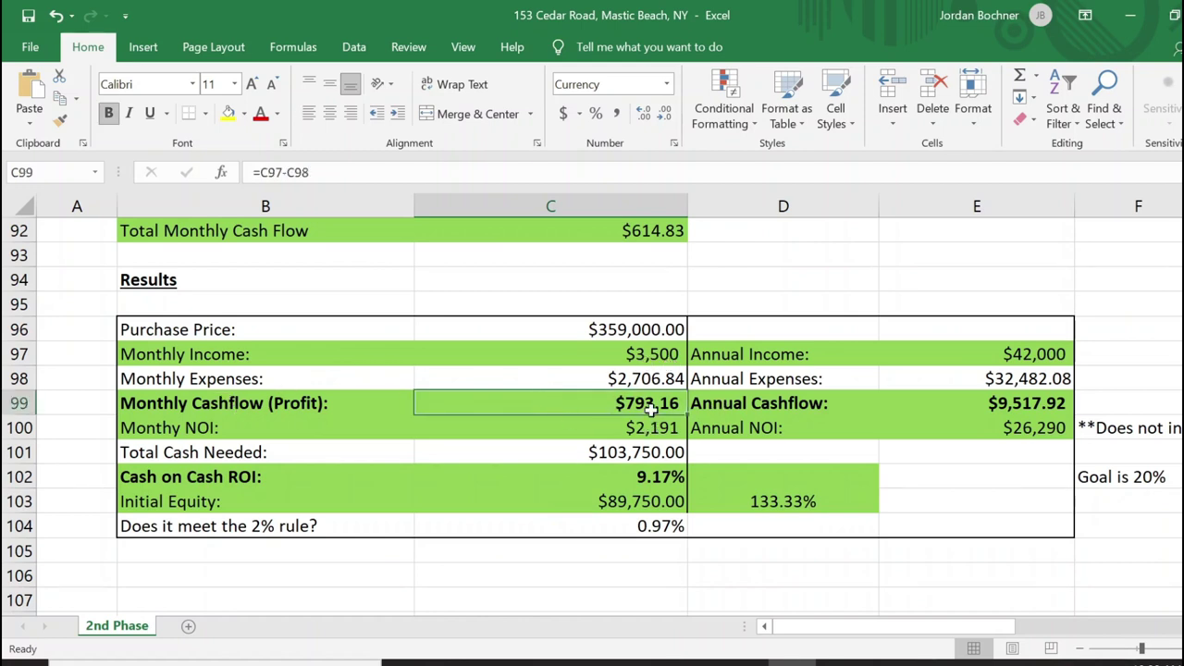
{"action": "left_click_drag", "start_coordinate": [341, 404], "coordinate": [537, 404]}
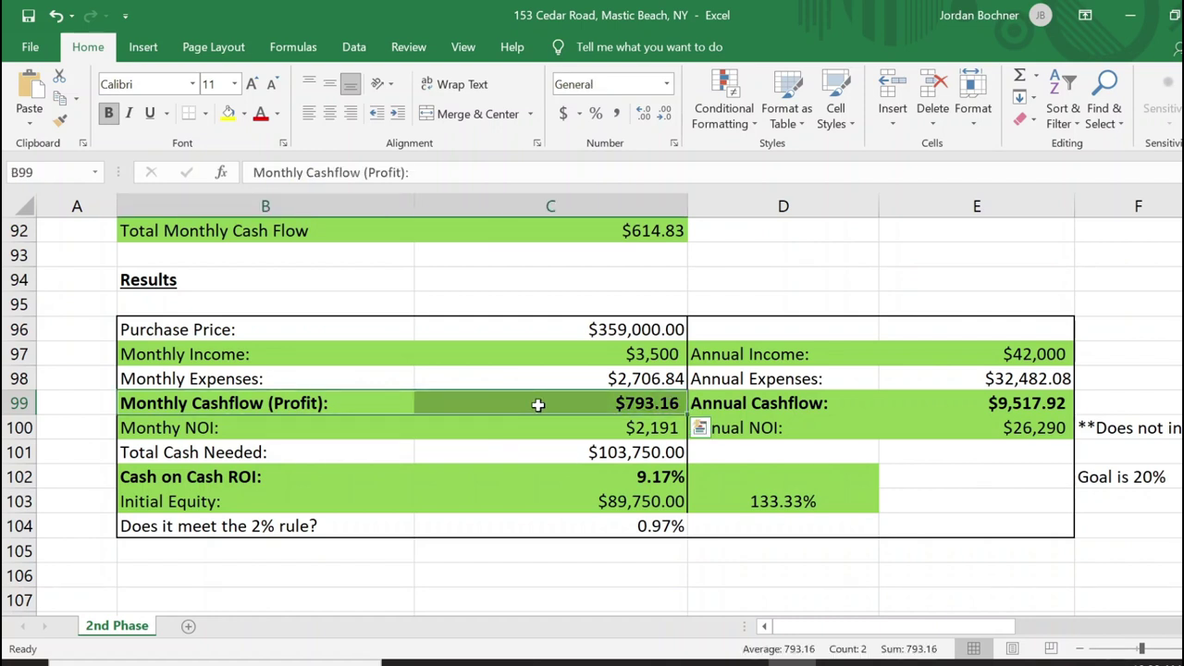
{"action": "left_click", "coordinate": [537, 404]}
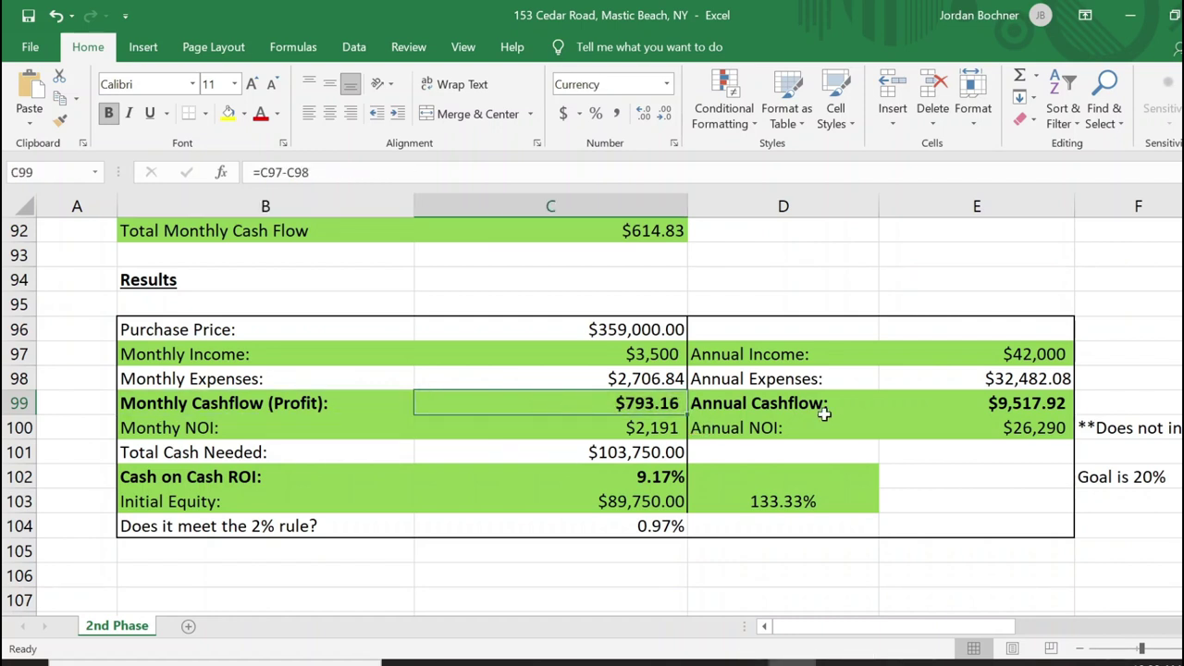
{"action": "left_click_drag", "start_coordinate": [849, 411], "coordinate": [977, 405]}
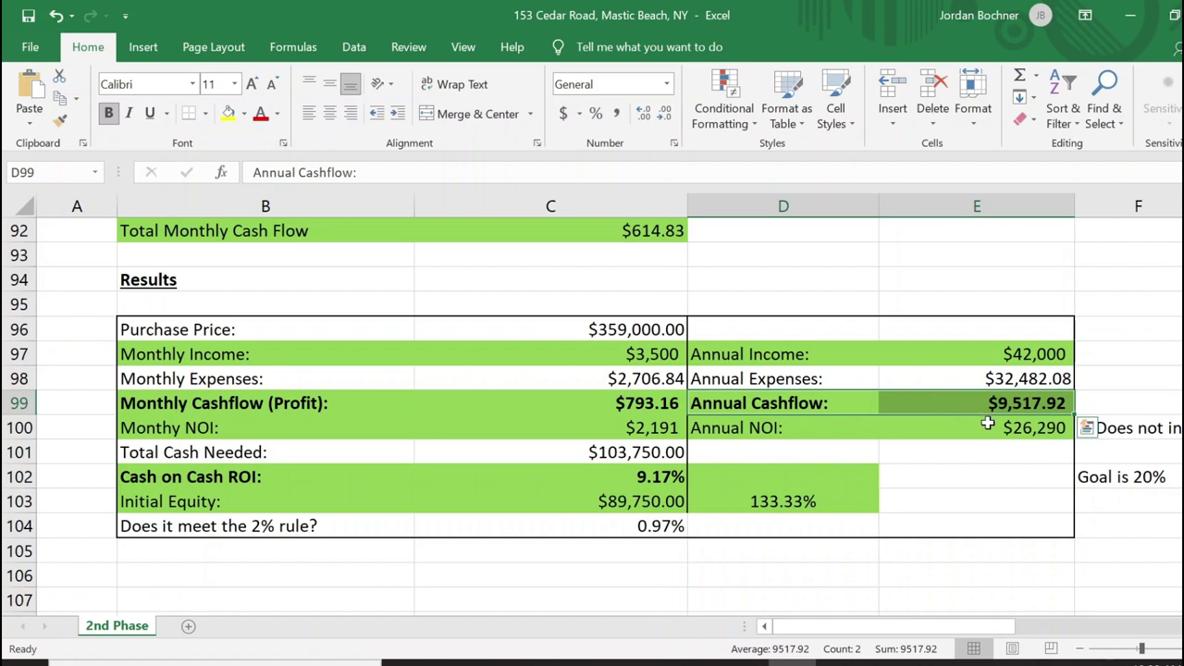
{"action": "left_click", "coordinate": [842, 407]}
{"action": "left_click", "coordinate": [897, 407]}
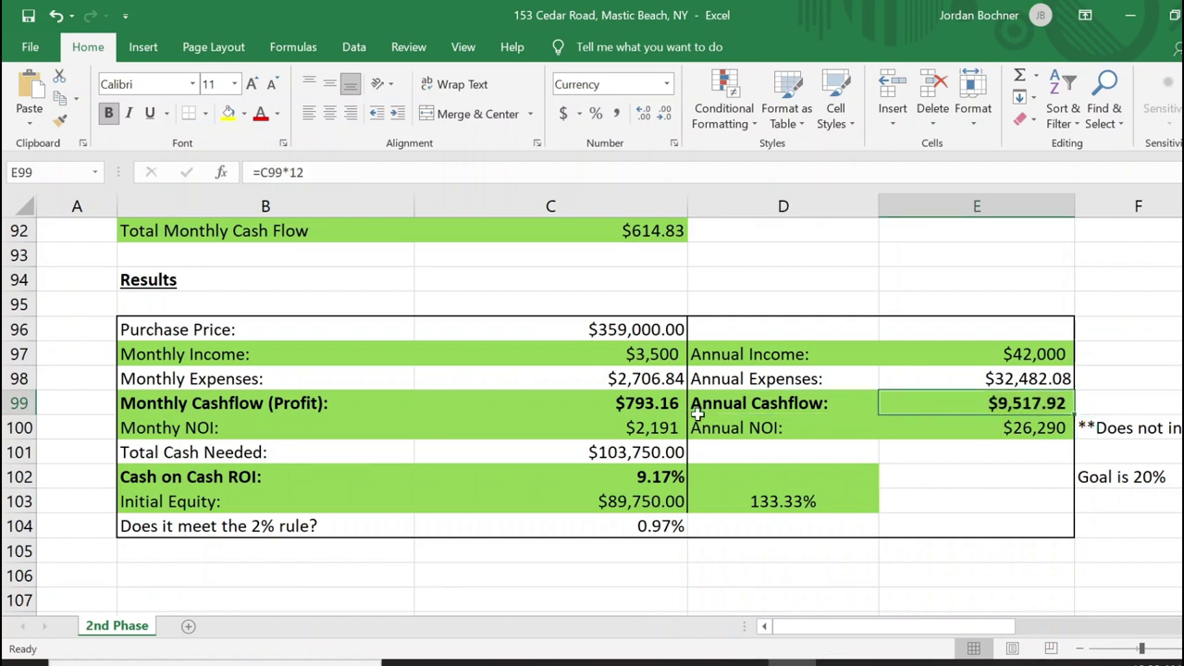
{"action": "left_click", "coordinate": [575, 410]}
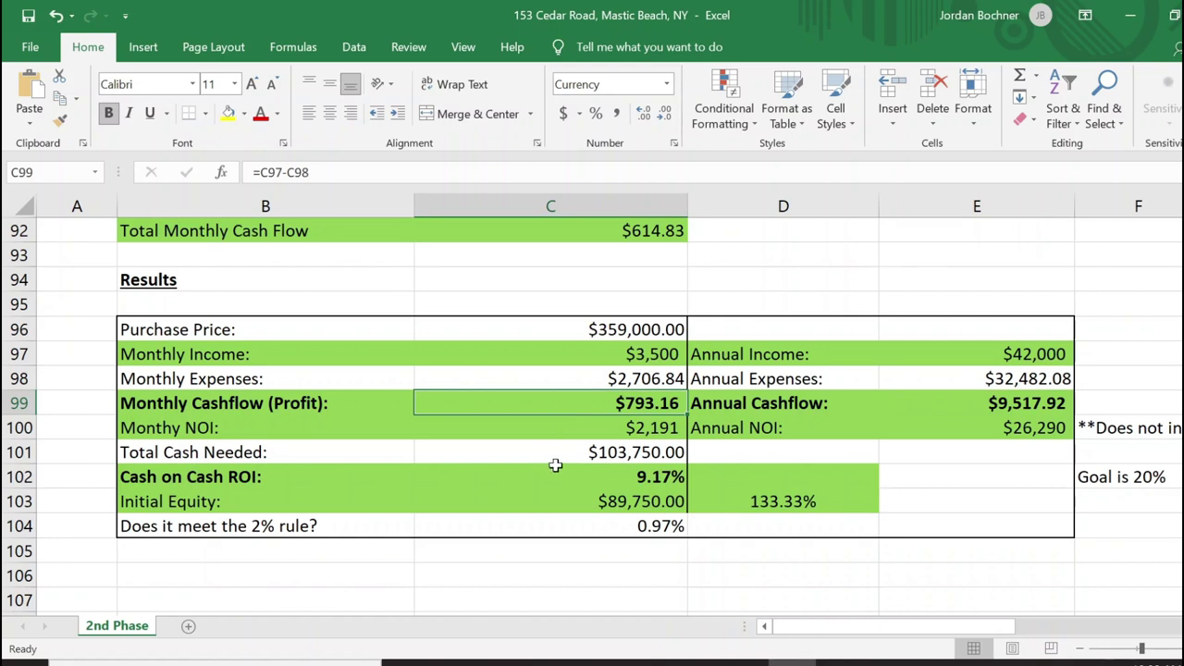
- Examine the monthly NOI and the total cash needed, with their formulas, in the Results table
{"action": "left_click", "coordinate": [344, 431]}
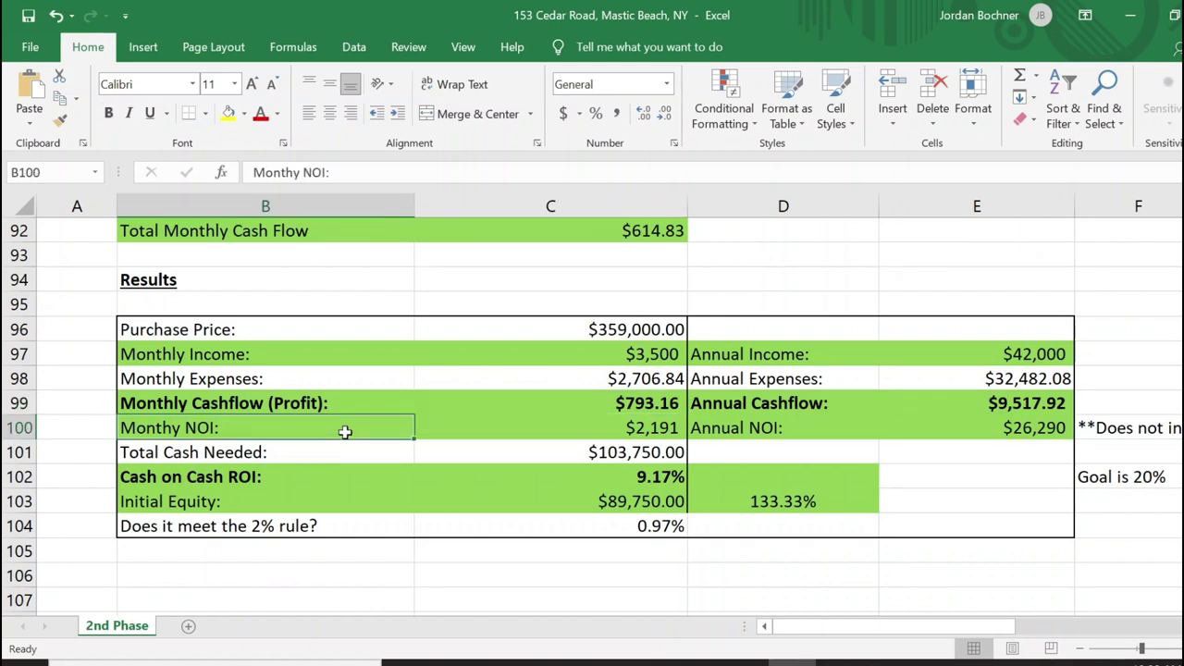
{"action": "left_click", "coordinate": [612, 431]}
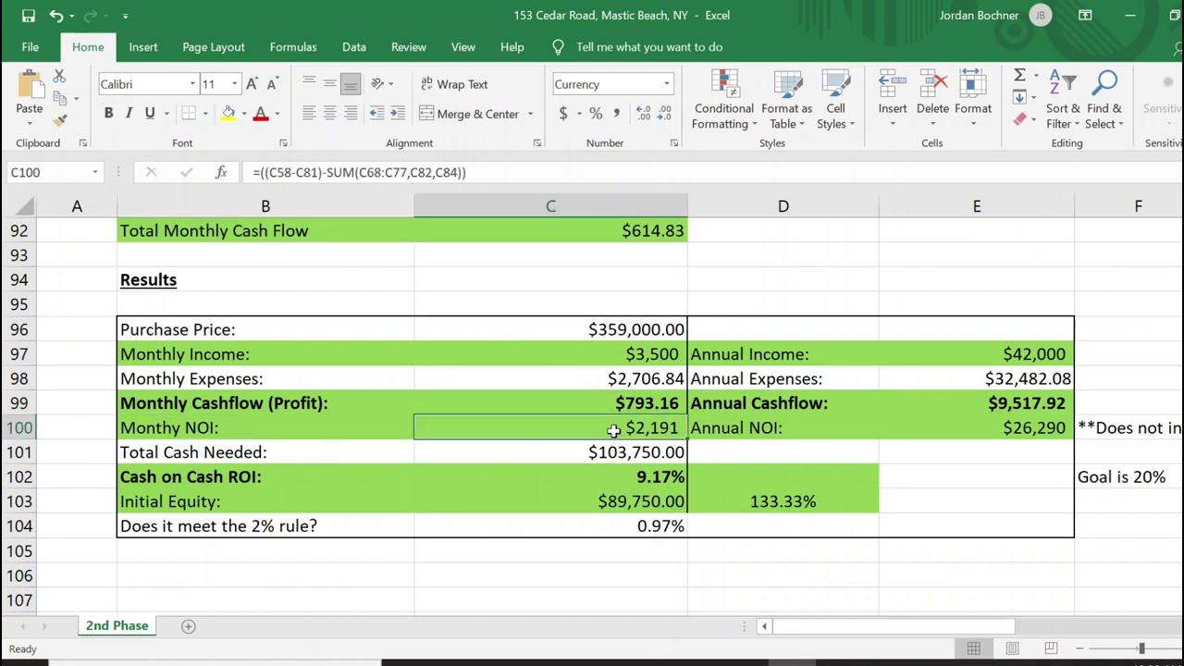
{"action": "left_click", "coordinate": [567, 452]}
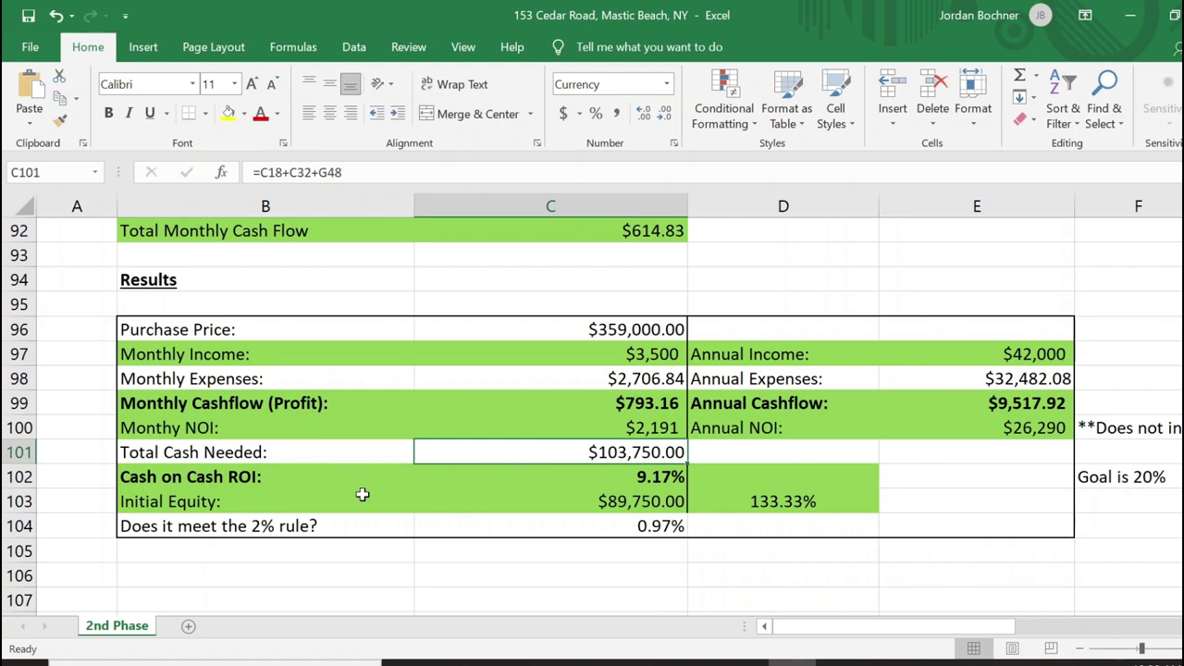
{"action": "left_click_drag", "start_coordinate": [358, 455], "coordinate": [525, 454]}
{"action": "left_click", "coordinate": [525, 454]}
- Examine the cash on cash ROI and its formula in the Results table
{"action": "left_click_drag", "start_coordinate": [397, 483], "coordinate": [484, 488]}
{"action": "left_click", "coordinate": [492, 483]}
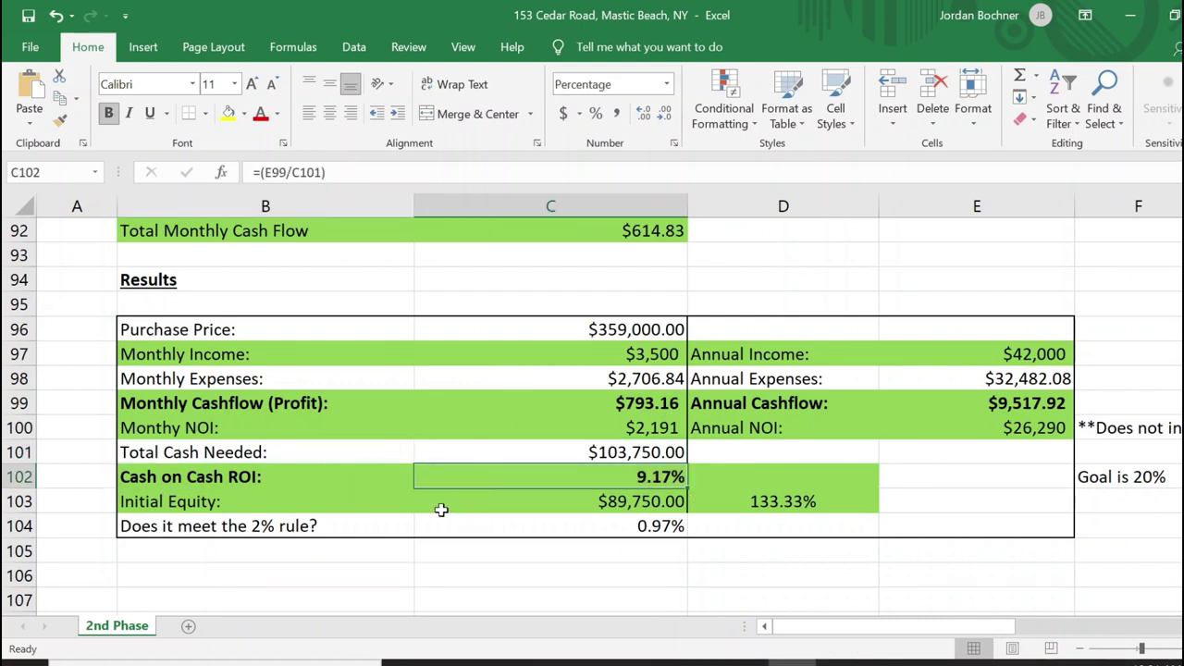
{"action": "left_click", "coordinate": [286, 482]}
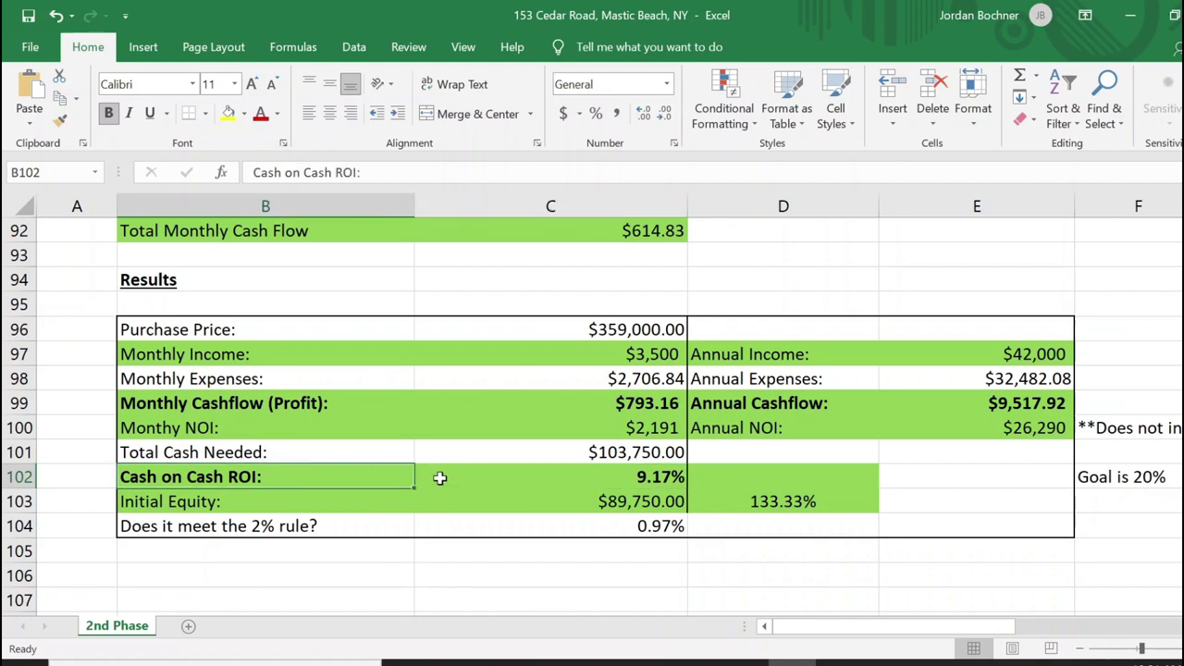
- Inspect the cash on cash ROI calculation again, comparing its label and formula with the stated 20% goal
{"action": "left_click", "coordinate": [600, 477]}
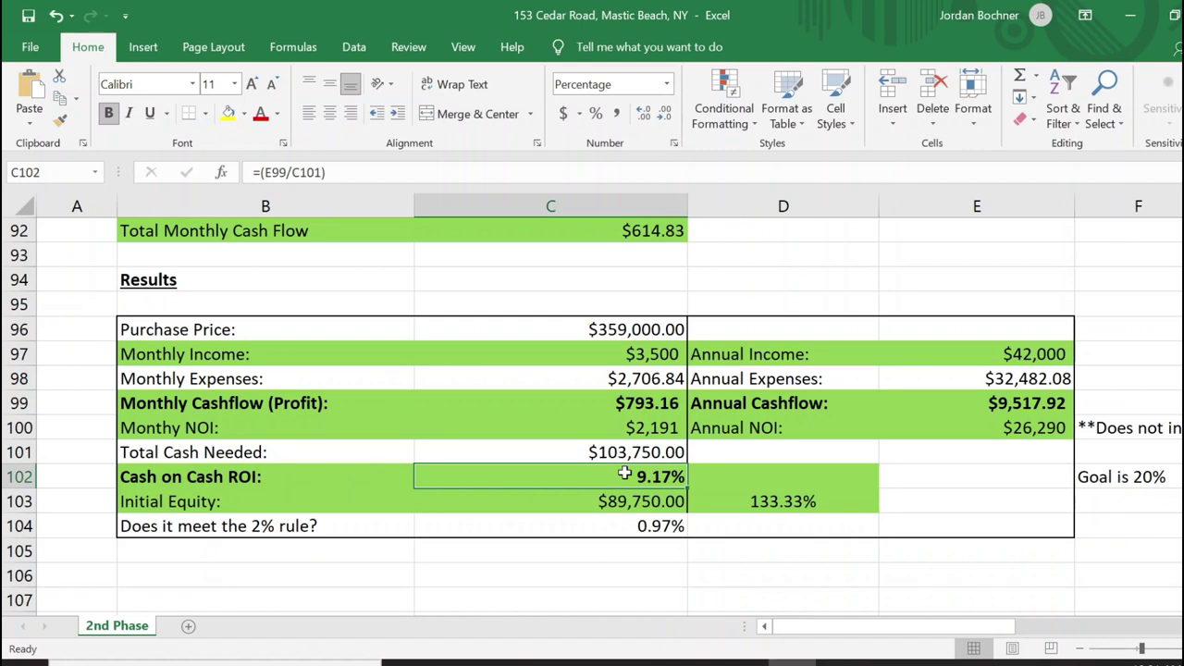
{"action": "left_click", "coordinate": [401, 481]}
{"action": "left_click", "coordinate": [480, 481]}
- Set the purchase price in the property cost inputs to $300,000
{"action": "left_click", "coordinate": [1087, 650]}
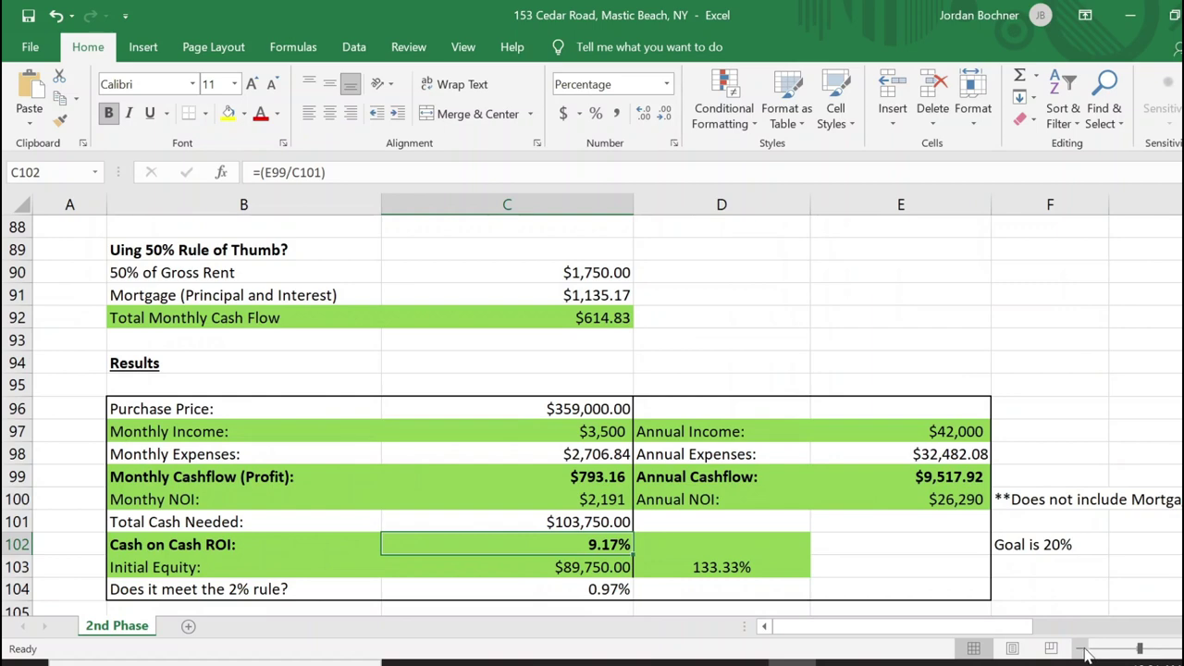
{"action": "left_click", "coordinate": [1086, 650]}
{"action": "scroll", "coordinate": [870, 547], "scroll_direction": "up", "scroll_amount": 15}
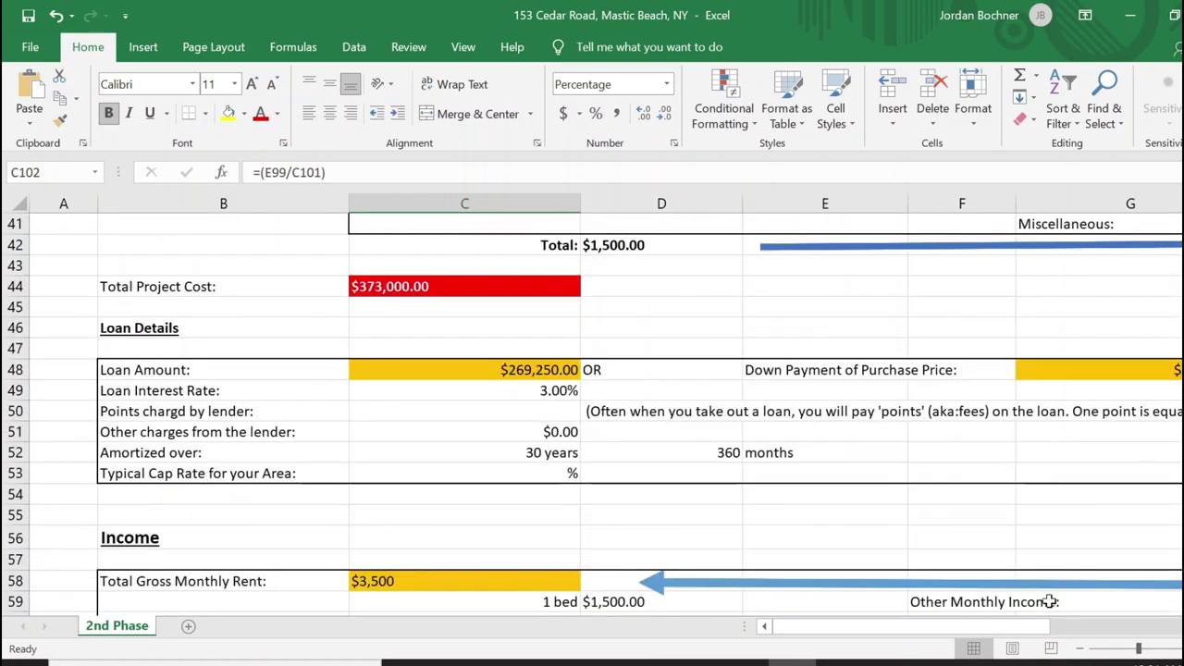
{"action": "left_click", "coordinate": [1079, 648]}
{"action": "left_click", "coordinate": [1079, 648]}
{"action": "scroll", "coordinate": [418, 407], "scroll_direction": "up", "scroll_amount": 1}
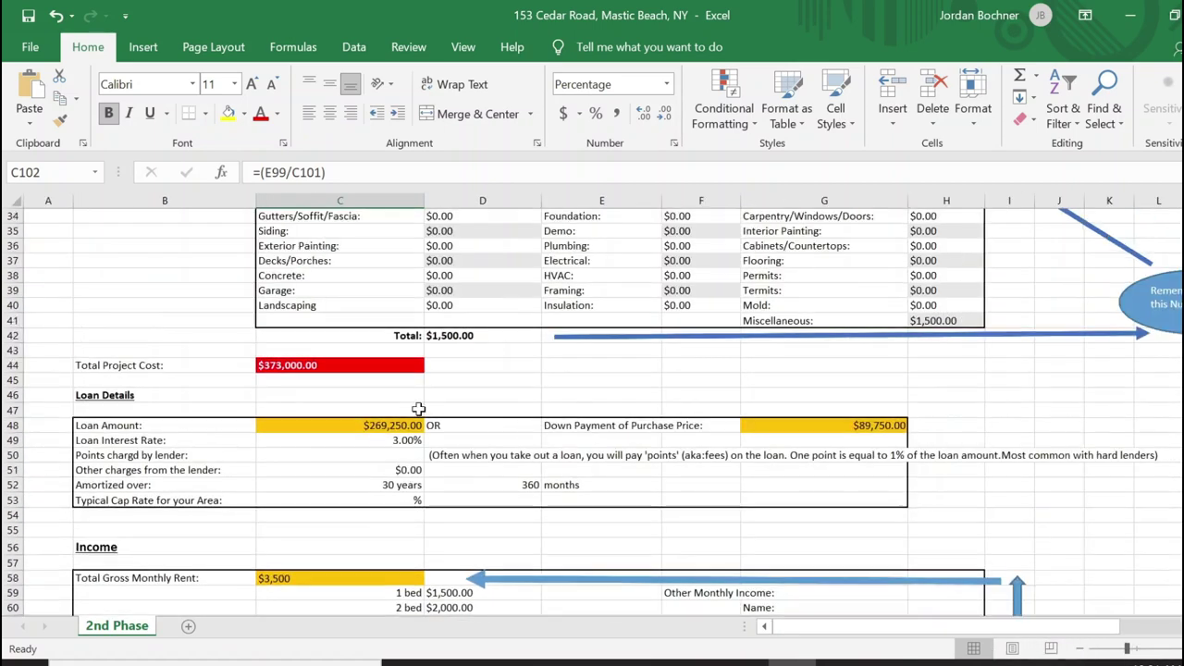
{"action": "scroll", "coordinate": [418, 407], "scroll_direction": "up", "scroll_amount": 11}
{"action": "scroll", "coordinate": [398, 404], "scroll_direction": "down", "scroll_amount": 4}
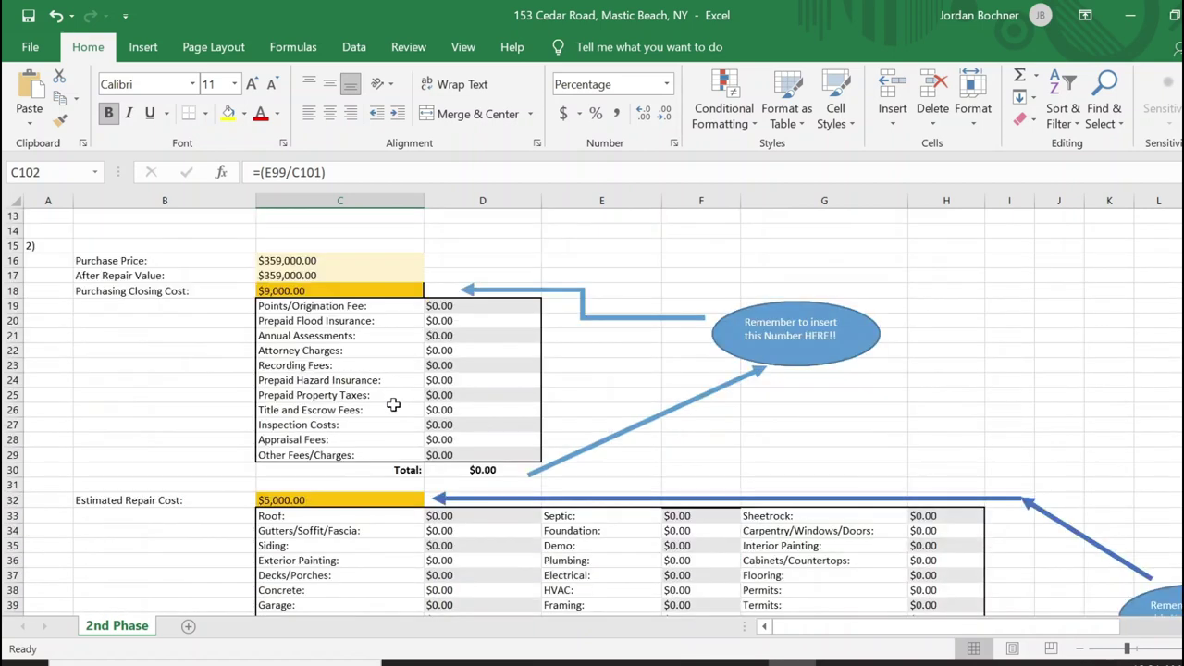
{"action": "left_click", "coordinate": [276, 261]}
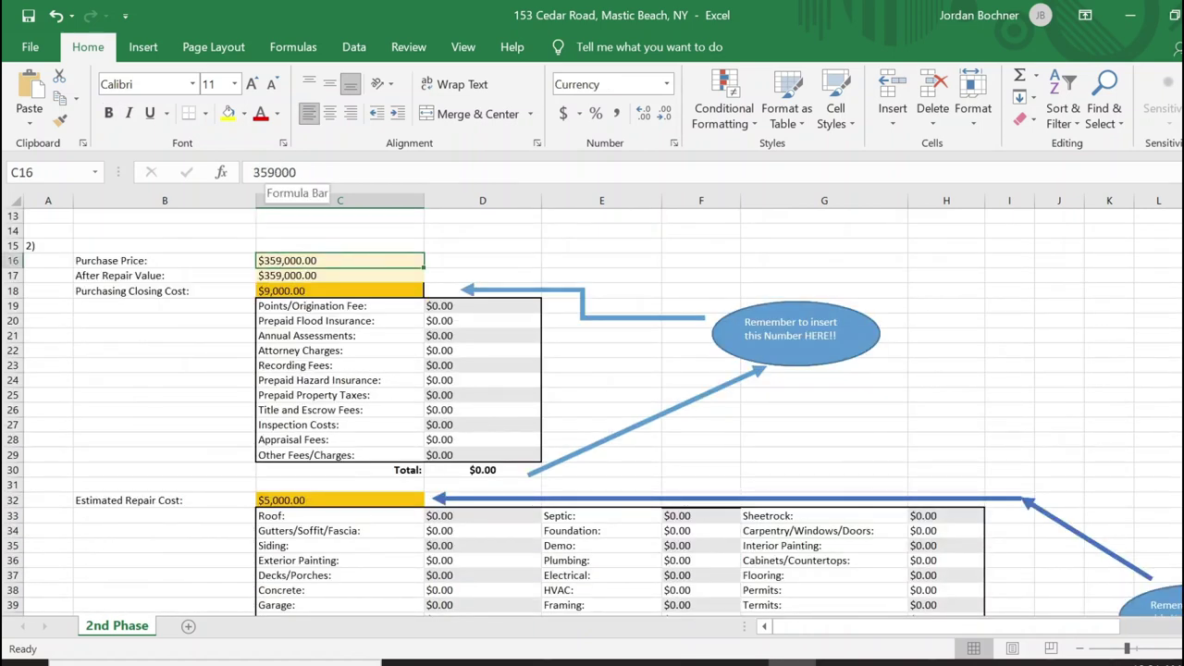
{"action": "left_click", "coordinate": [274, 172]}
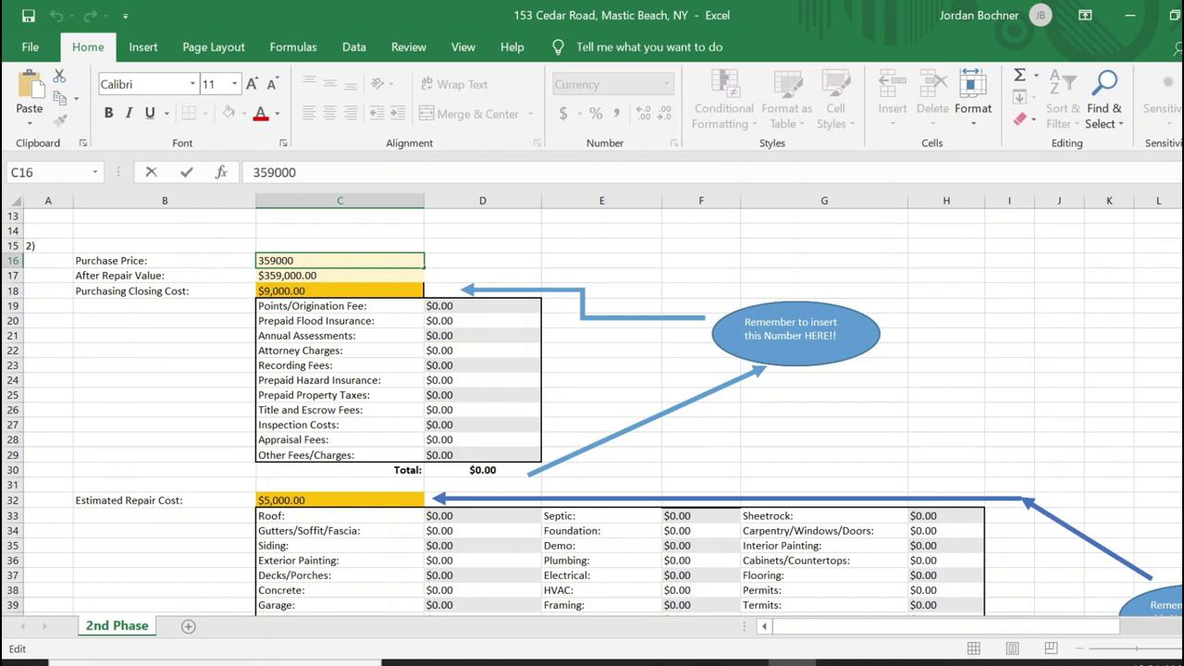
{"action": "key", "text": "BackSpace"}
{"action": "key", "text": "BackSpace"}
{"action": "type", "text": "00"}
{"action": "key", "text": "Return"}
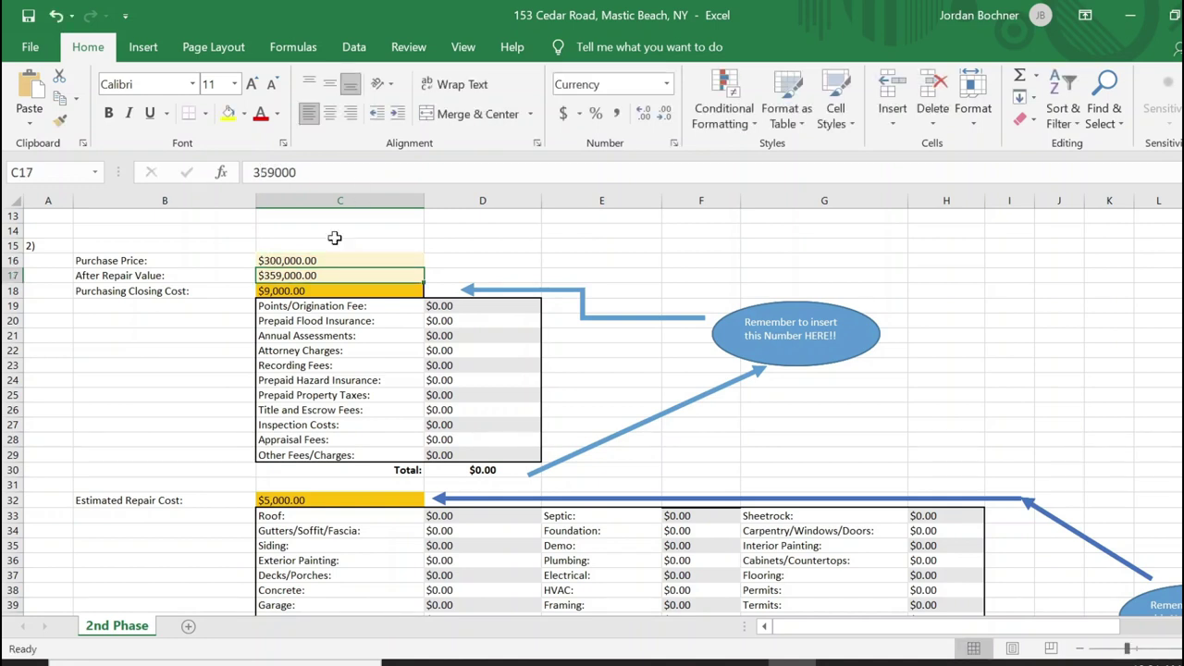
- Check the total project cost against the new purchase price
{"action": "left_click", "coordinate": [298, 261]}
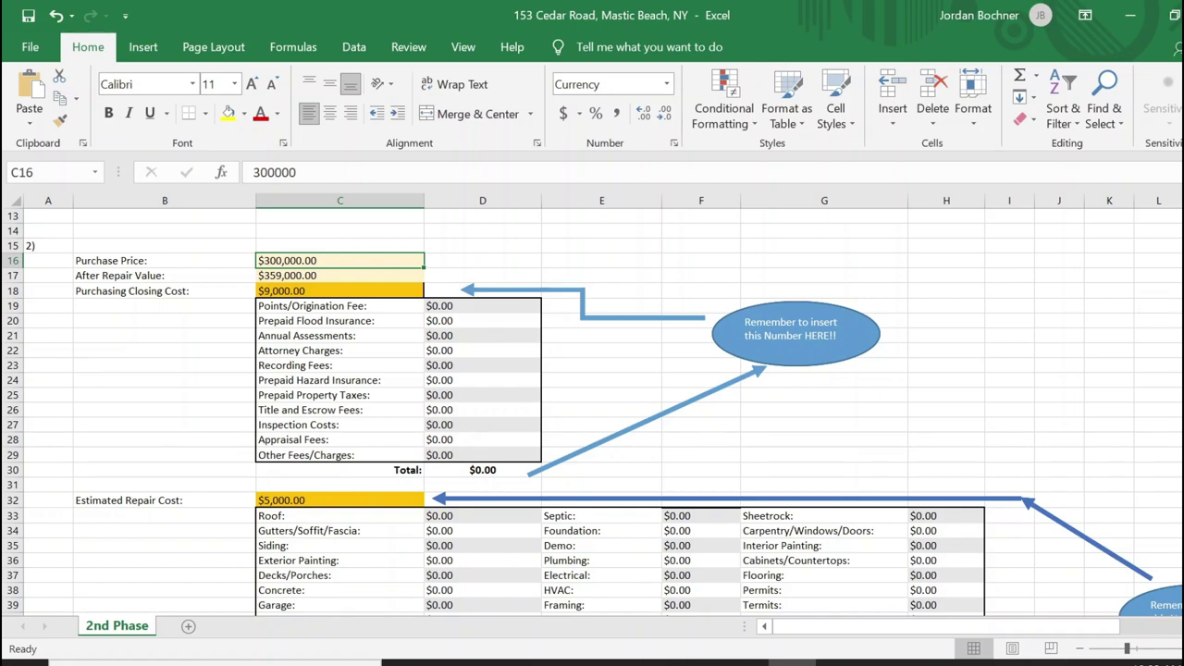
{"action": "scroll", "coordinate": [592, 413], "scroll_direction": "down", "scroll_amount": 1}
{"action": "scroll", "coordinate": [592, 412], "scroll_direction": "down", "scroll_amount": 2}
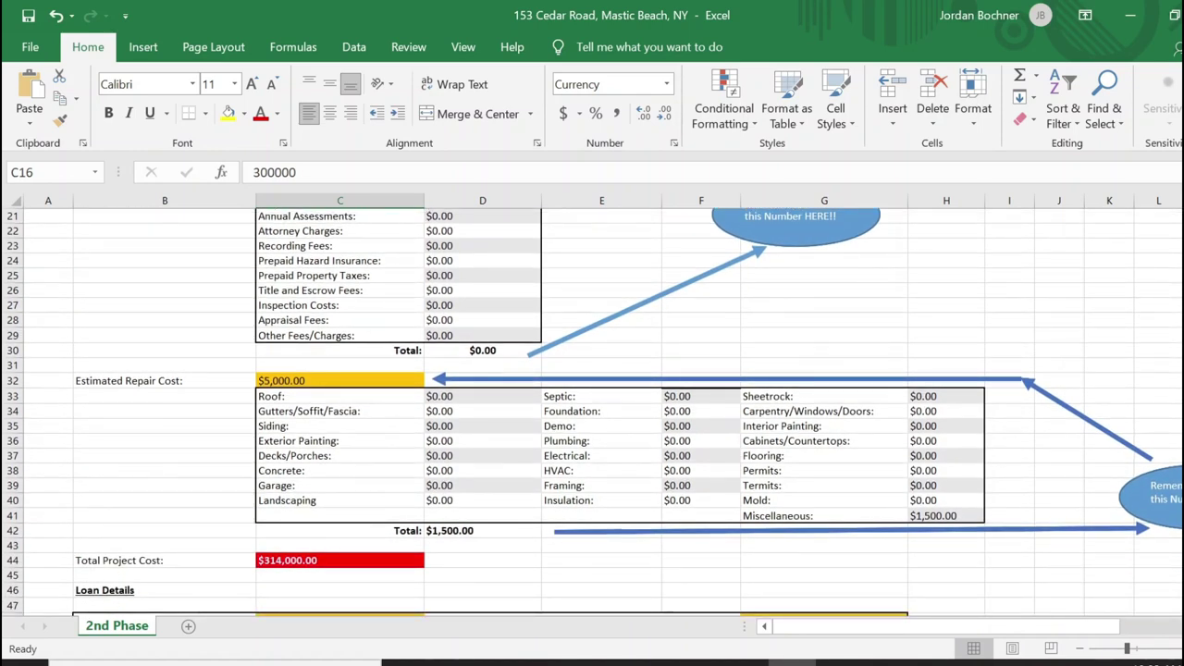
{"action": "scroll", "coordinate": [592, 412], "scroll_direction": "up", "scroll_amount": 2}
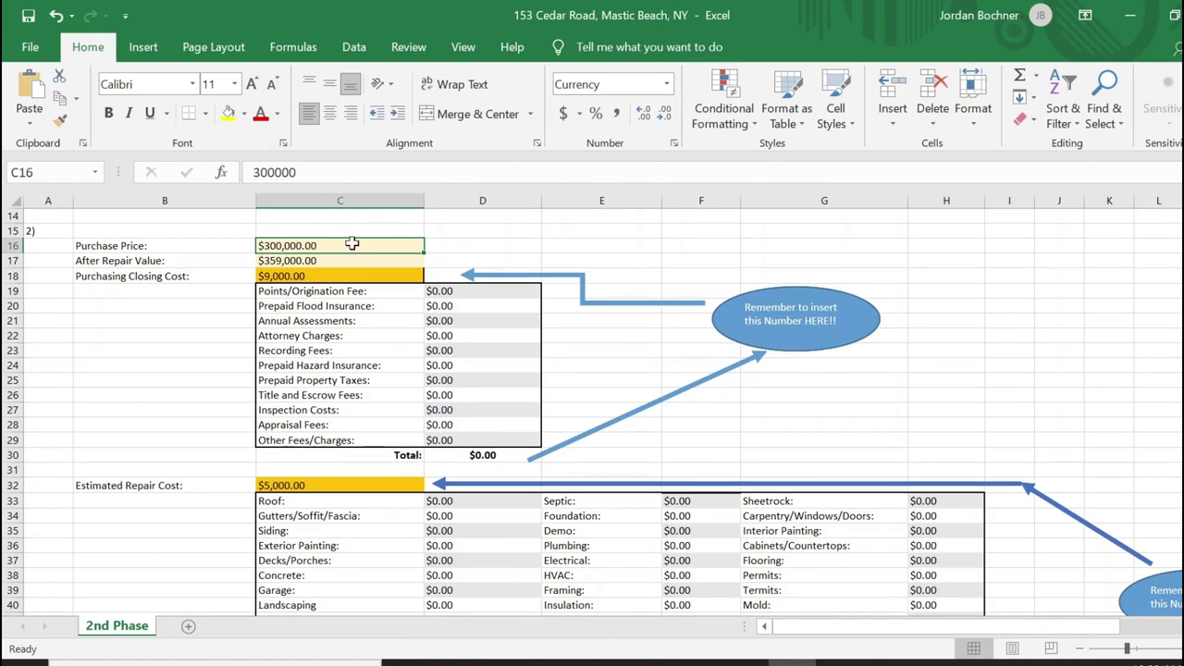
{"action": "left_click", "coordinate": [359, 232]}
{"action": "left_click", "coordinate": [348, 244]}
- Set Total Monthly Expenses to 2520.28 to match the total beneath the variable monthly expenses
{"action": "scroll", "coordinate": [592, 412], "scroll_direction": "down", "scroll_amount": 1}
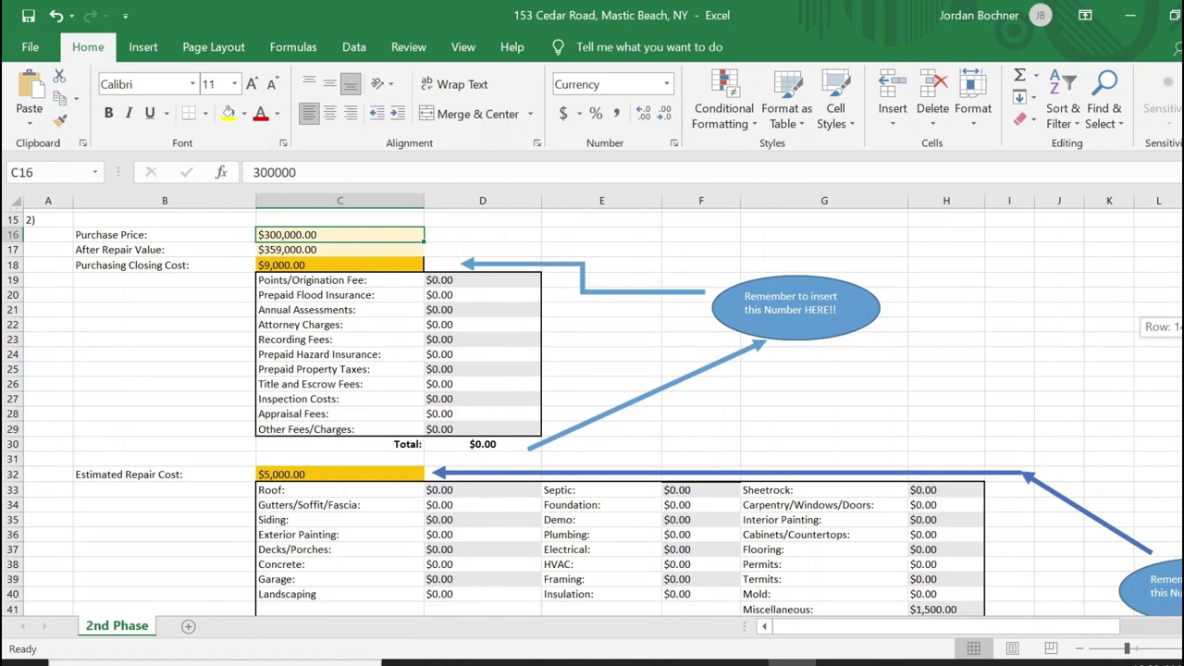
{"action": "scroll", "coordinate": [592, 412], "scroll_direction": "down", "scroll_amount": 1}
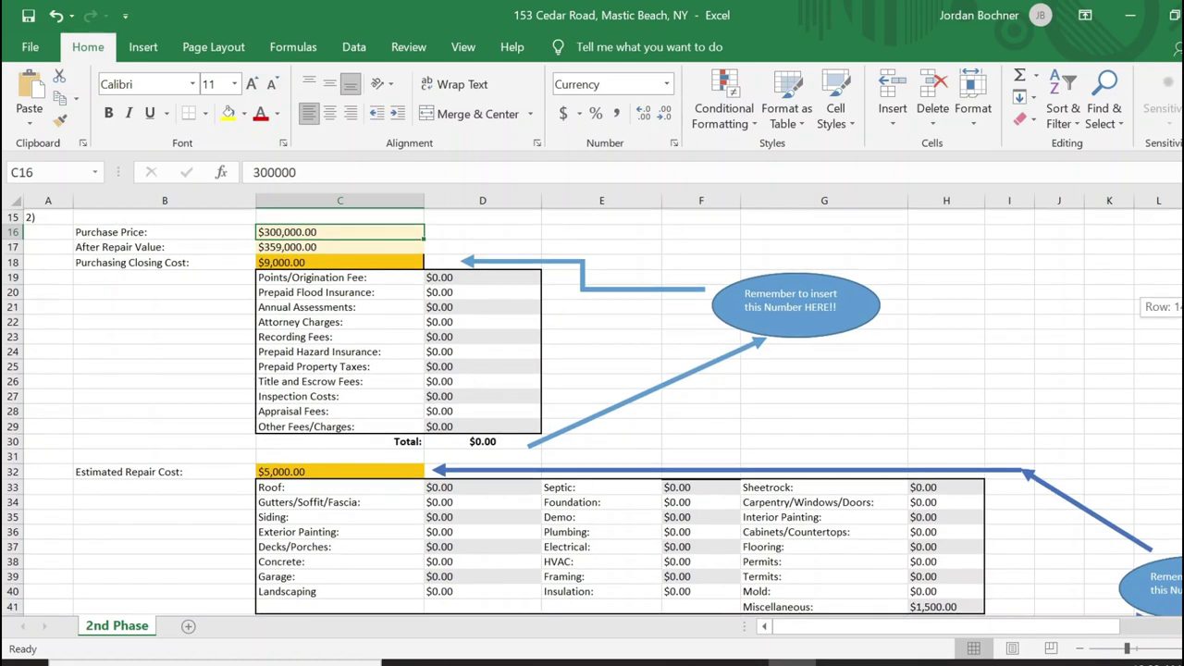
{"action": "scroll", "coordinate": [592, 412], "scroll_direction": "down", "scroll_amount": 12}
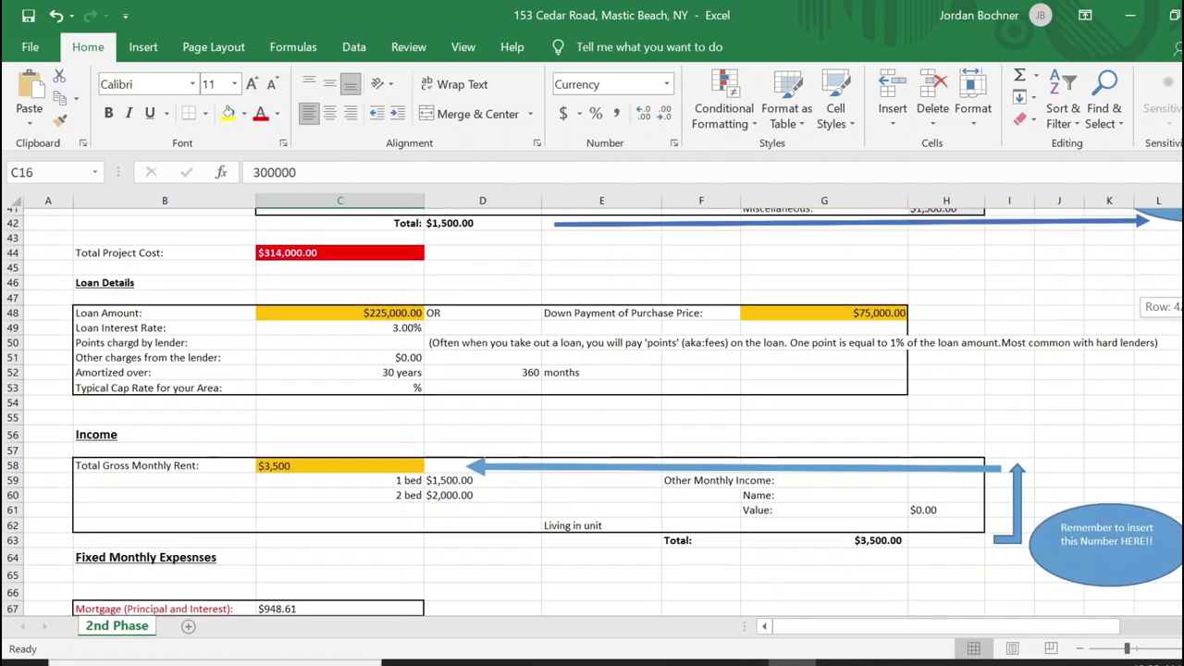
{"action": "scroll", "coordinate": [469, 261], "scroll_direction": "down", "scroll_amount": 5}
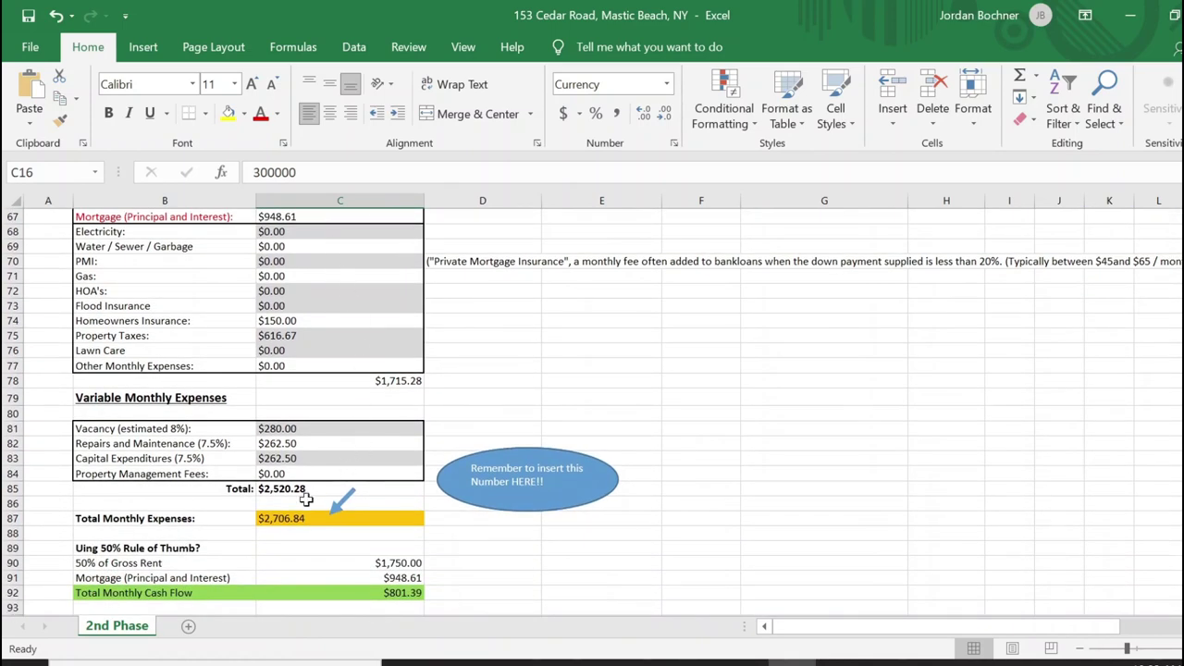
{"action": "left_click", "coordinate": [294, 521]}
{"action": "type", "text": "2,5"}
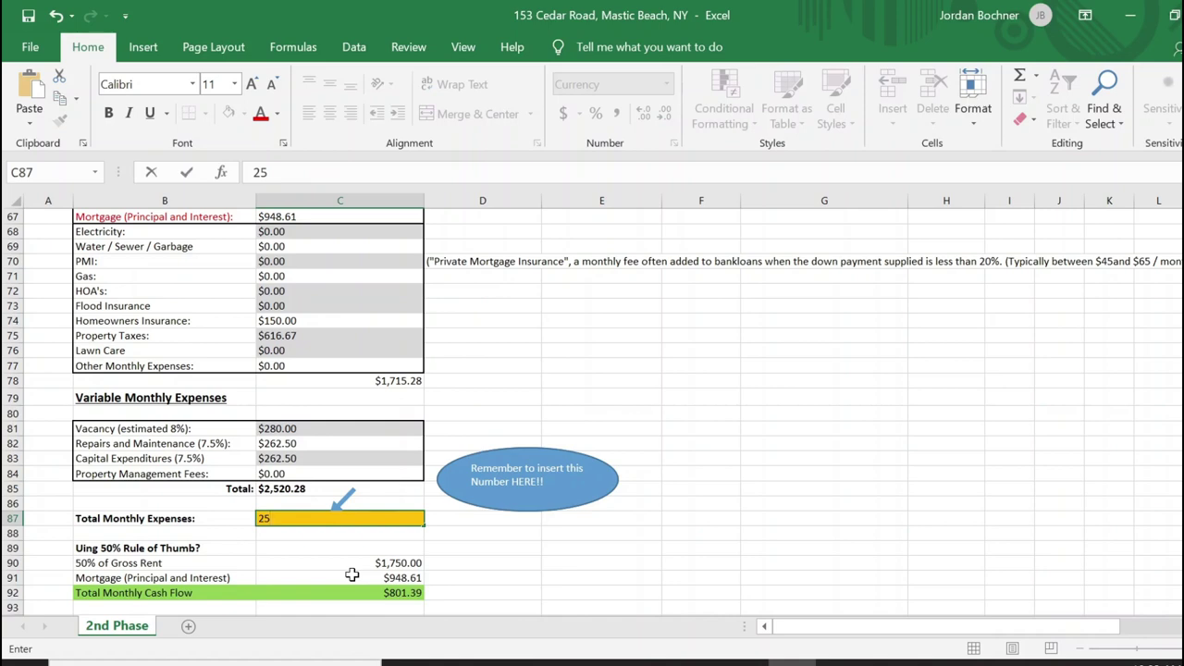
{"action": "type", "text": "20.28"}
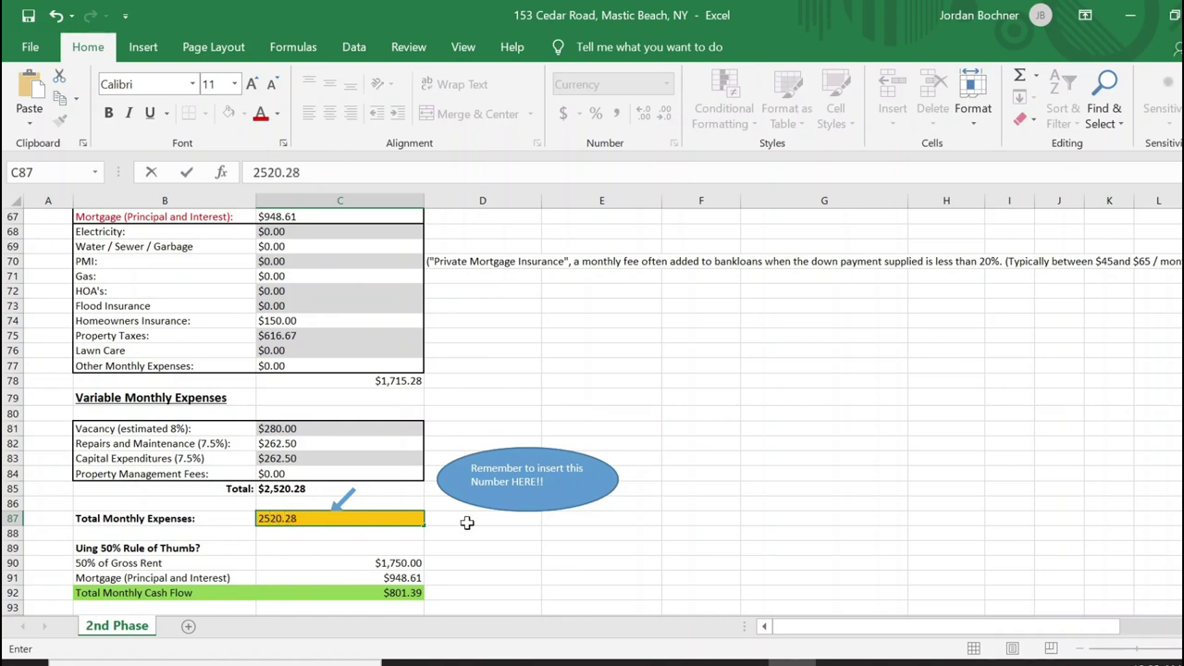
{"action": "left_click", "coordinate": [474, 399]}
- Examine the recalculated monthly cashflow (profit) and the total cash needed in the Results table
{"action": "scroll", "coordinate": [473, 425], "scroll_direction": "down", "scroll_amount": 3}
{"action": "scroll", "coordinate": [467, 440], "scroll_direction": "down", "scroll_amount": 1}
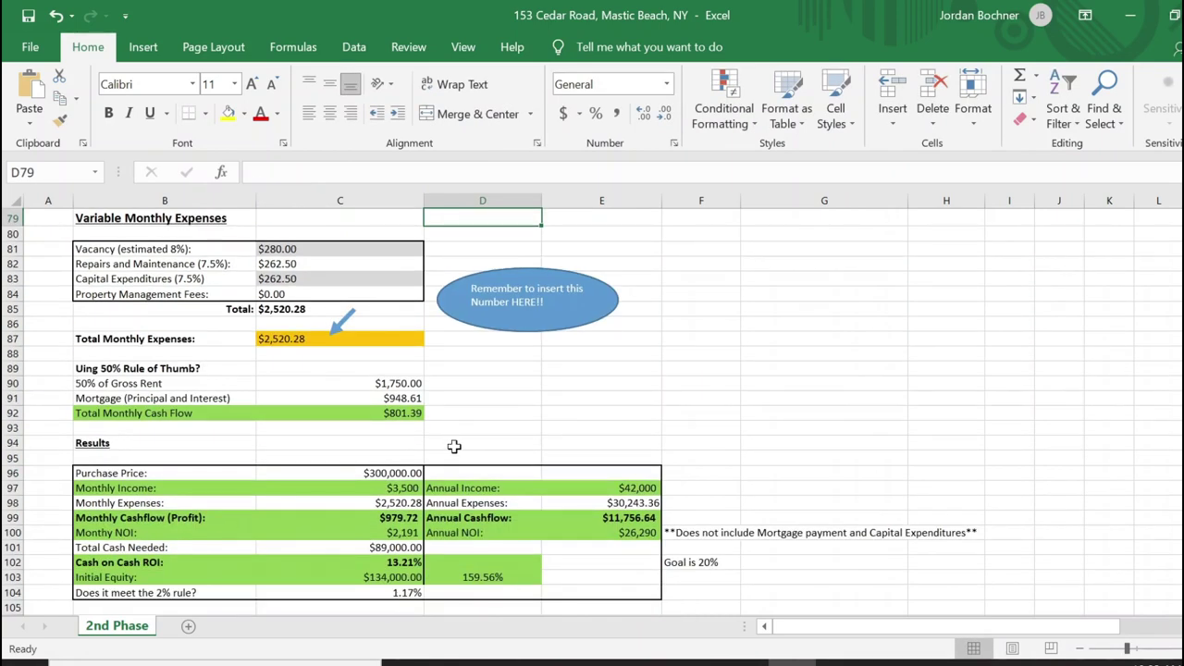
{"action": "scroll", "coordinate": [465, 444], "scroll_direction": "down", "scroll_amount": 1}
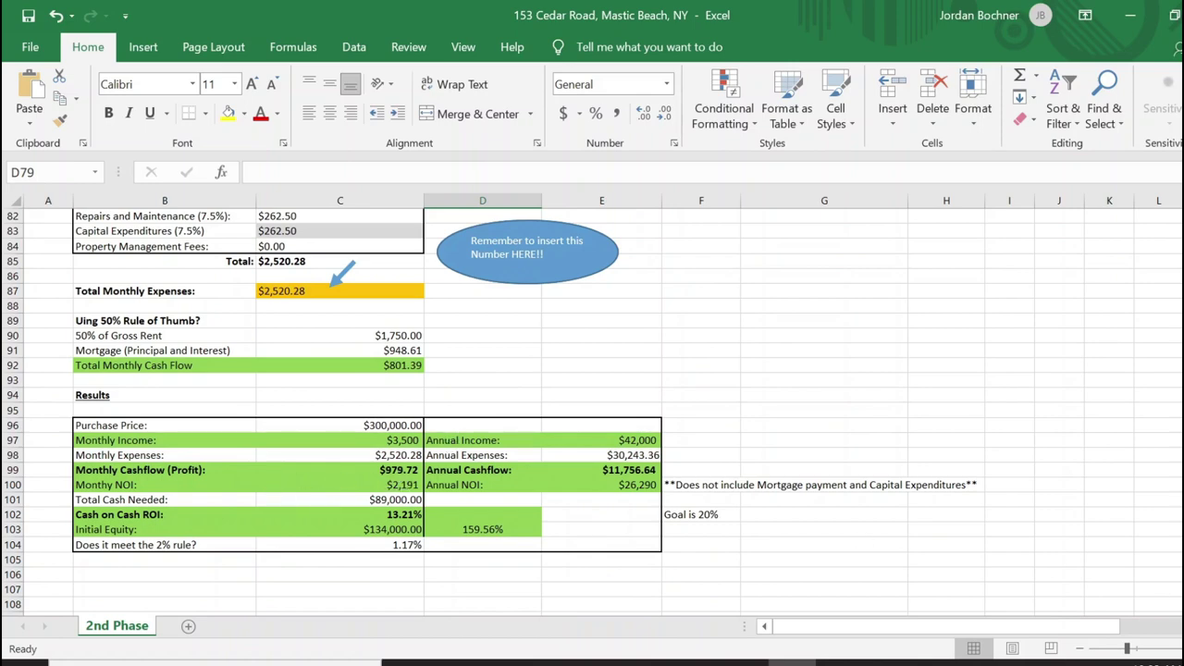
{"action": "left_click_drag", "start_coordinate": [1126, 648], "coordinate": [1137, 647]}
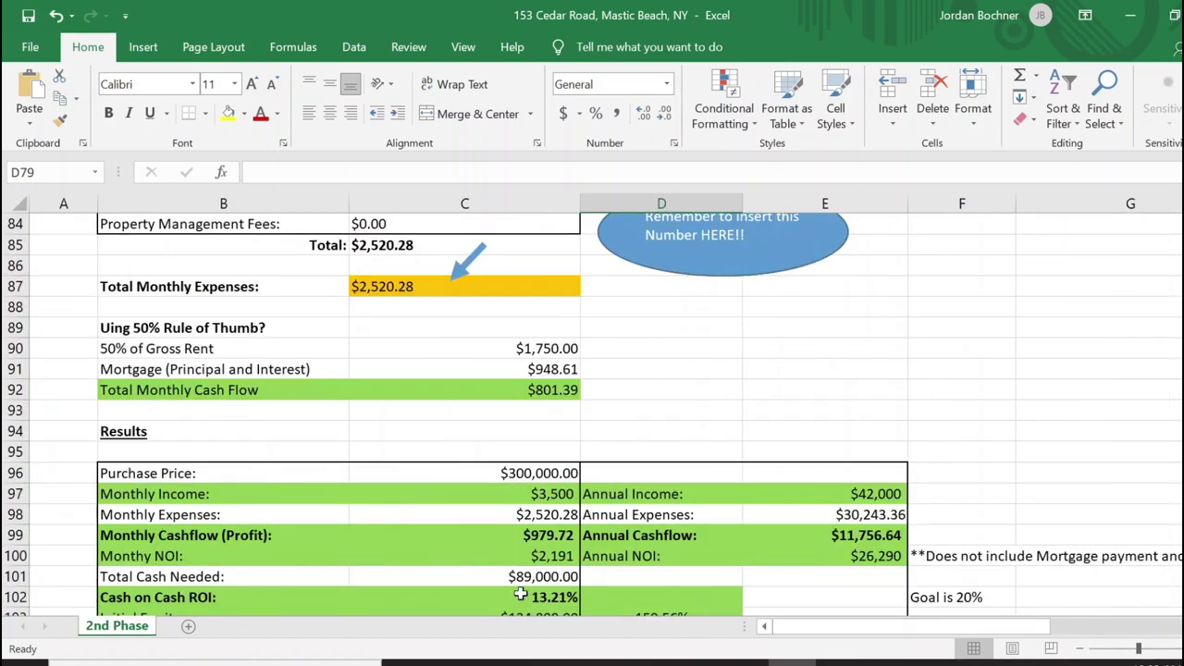
{"action": "scroll", "coordinate": [520, 594], "scroll_direction": "down", "scroll_amount": 1}
{"action": "left_click", "coordinate": [538, 474]}
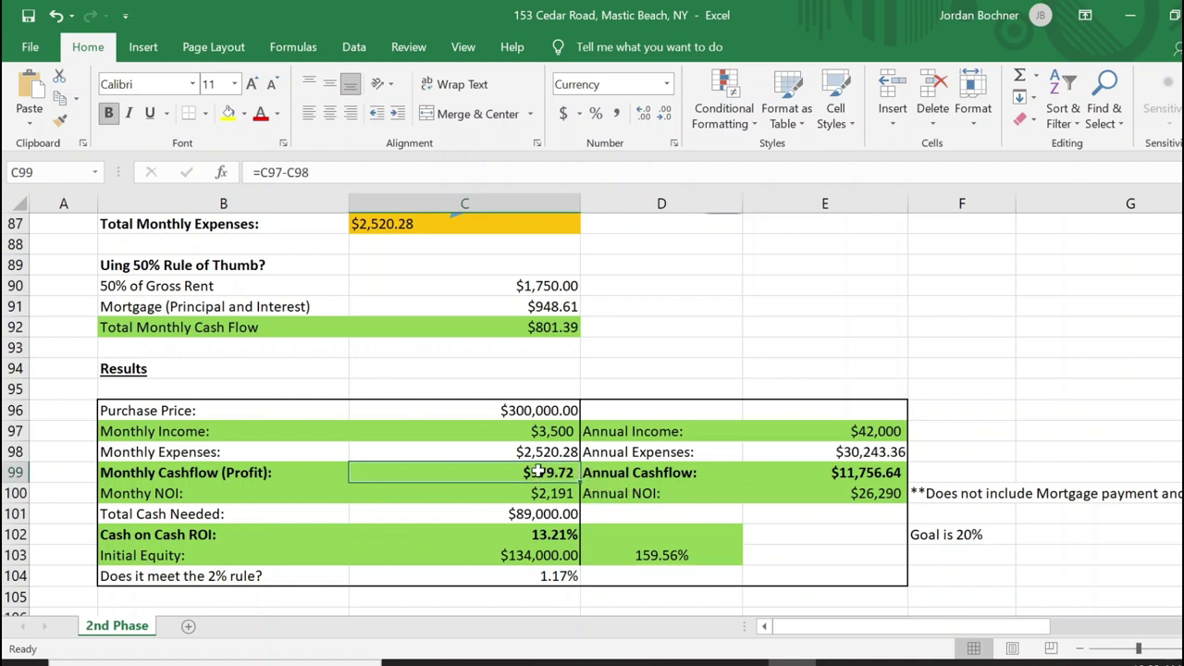
{"action": "left_click", "coordinate": [254, 511]}
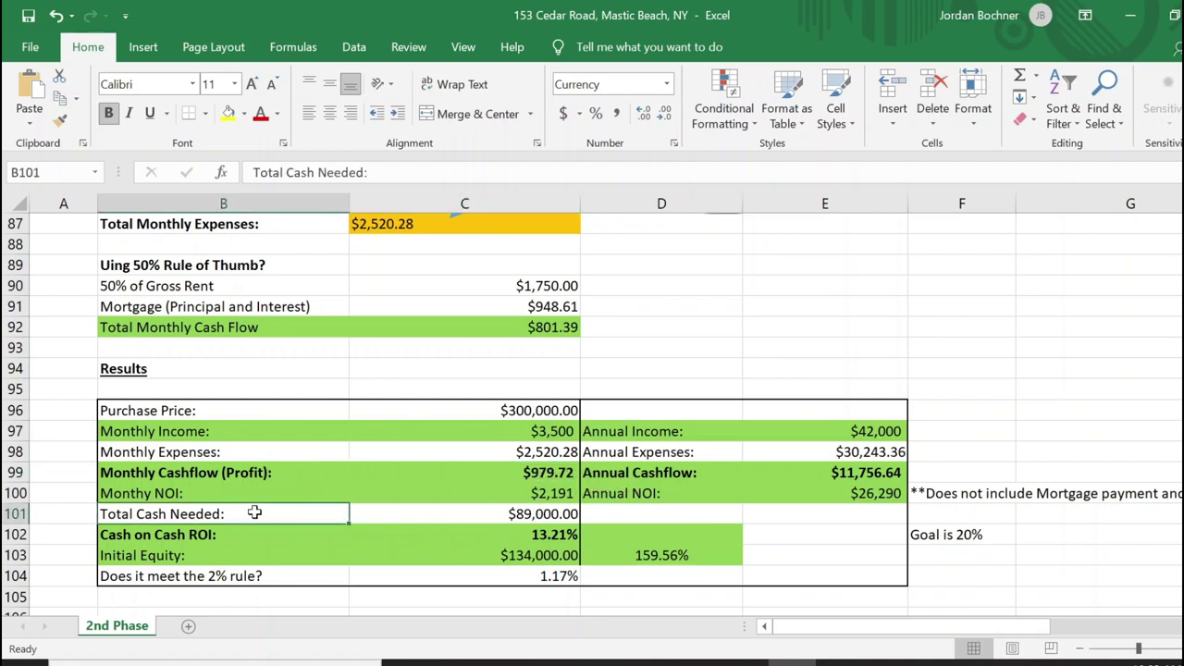
{"action": "left_click_drag", "start_coordinate": [254, 512], "coordinate": [404, 511]}
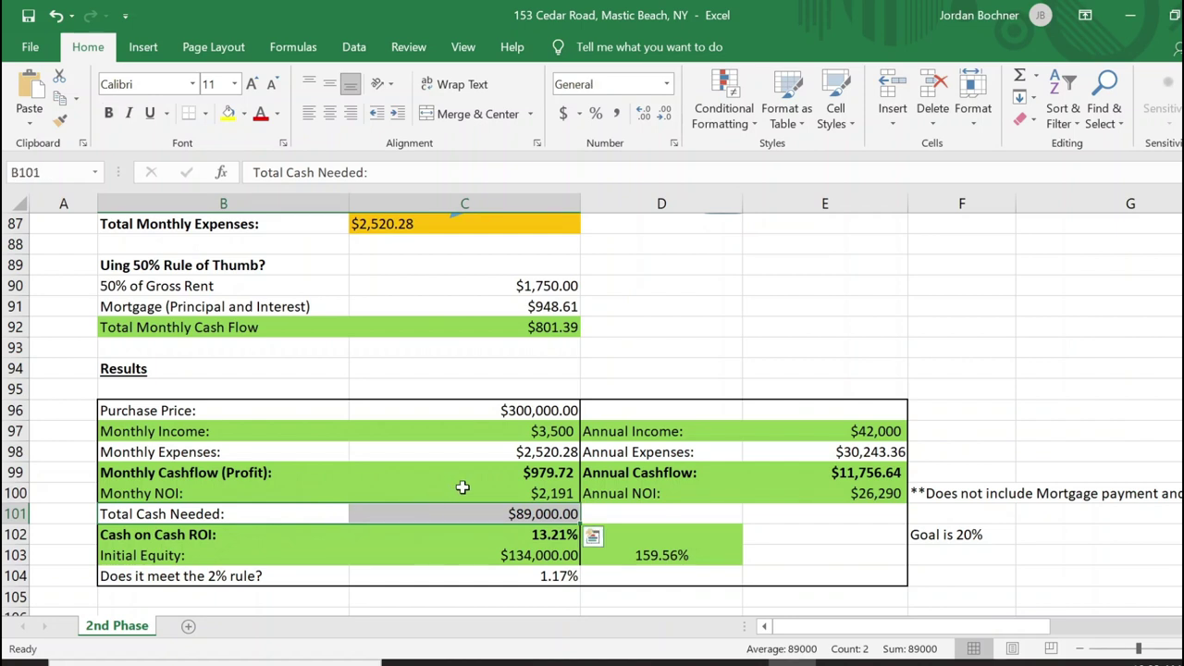
- Examine the recalculated cash on cash ROI and the total cash needed formula behind it
{"action": "left_click", "coordinate": [452, 535]}
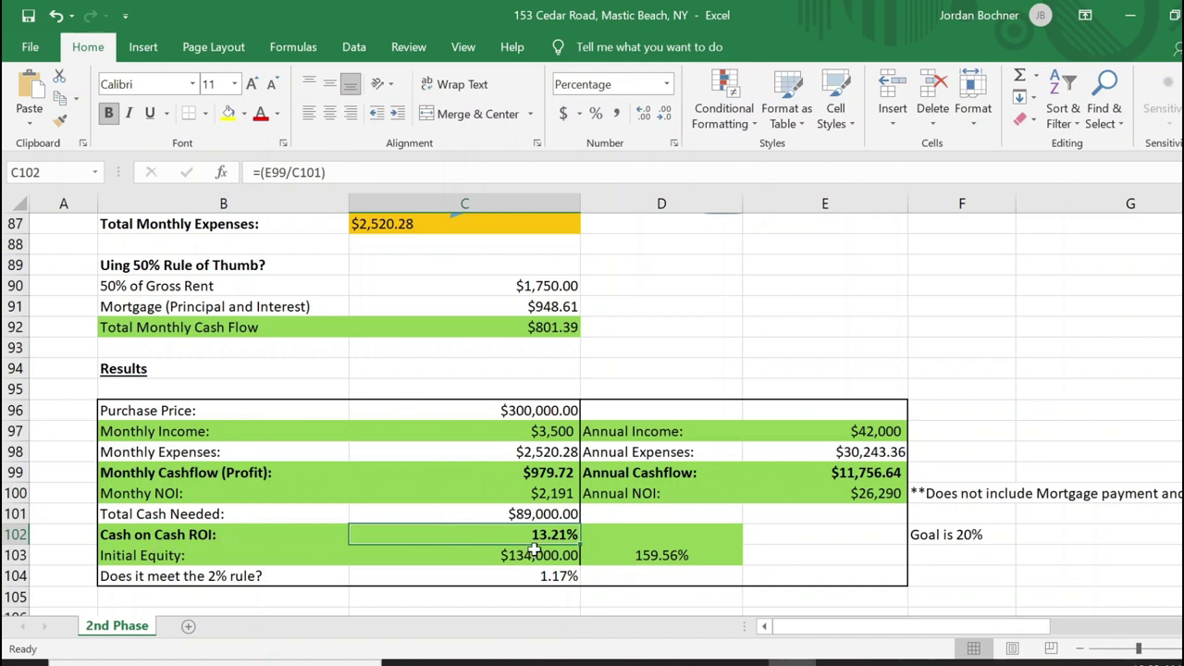
{"action": "left_click", "coordinate": [298, 542]}
{"action": "left_click", "coordinate": [469, 538]}
{"action": "left_click", "coordinate": [545, 516]}
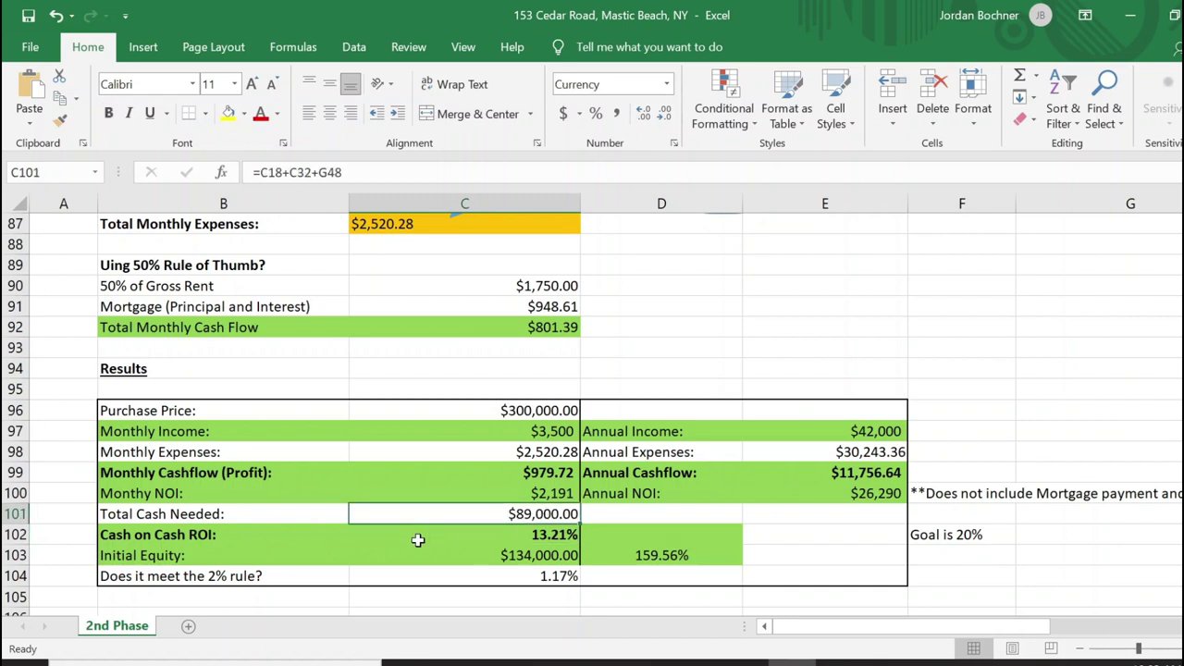
{"action": "left_click", "coordinate": [264, 540]}
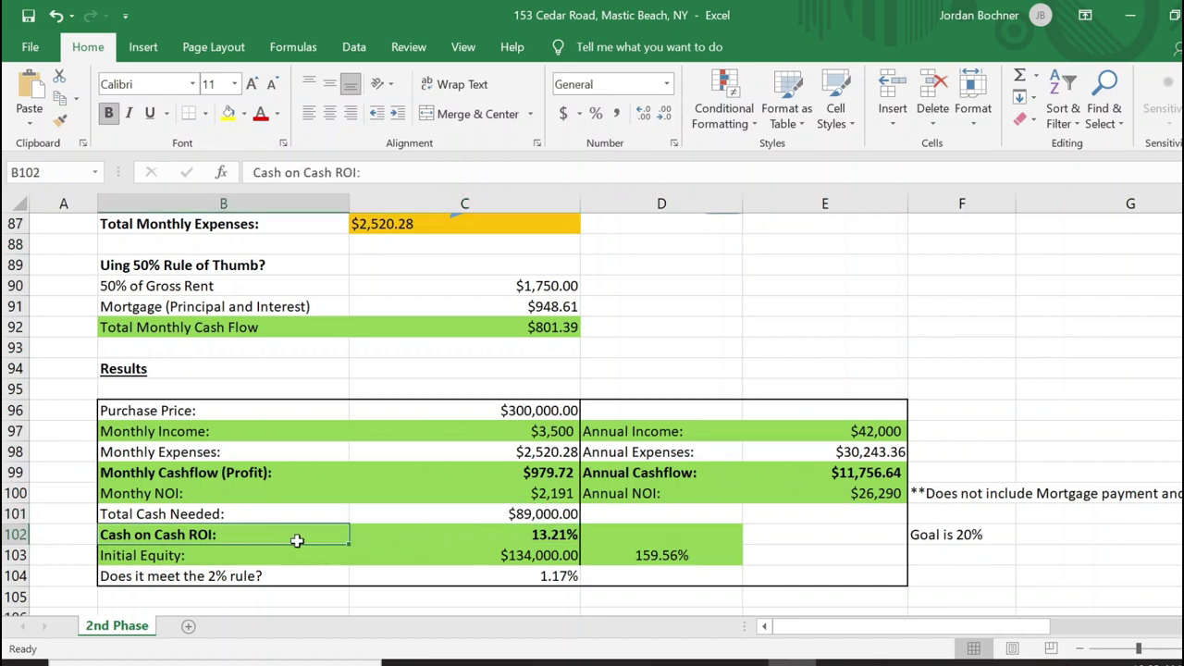
{"action": "left_click", "coordinate": [542, 543]}
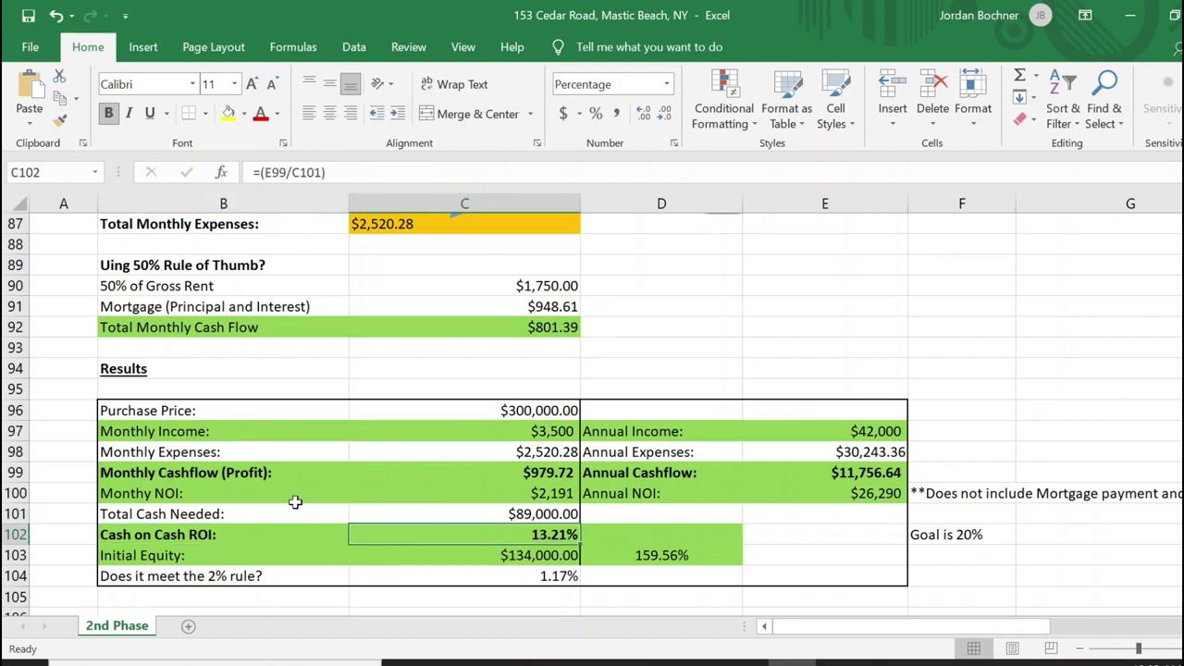
- Compare the recalculated monthly cashflow with the cash on cash ROI in the Results table
{"action": "left_click", "coordinate": [481, 479]}
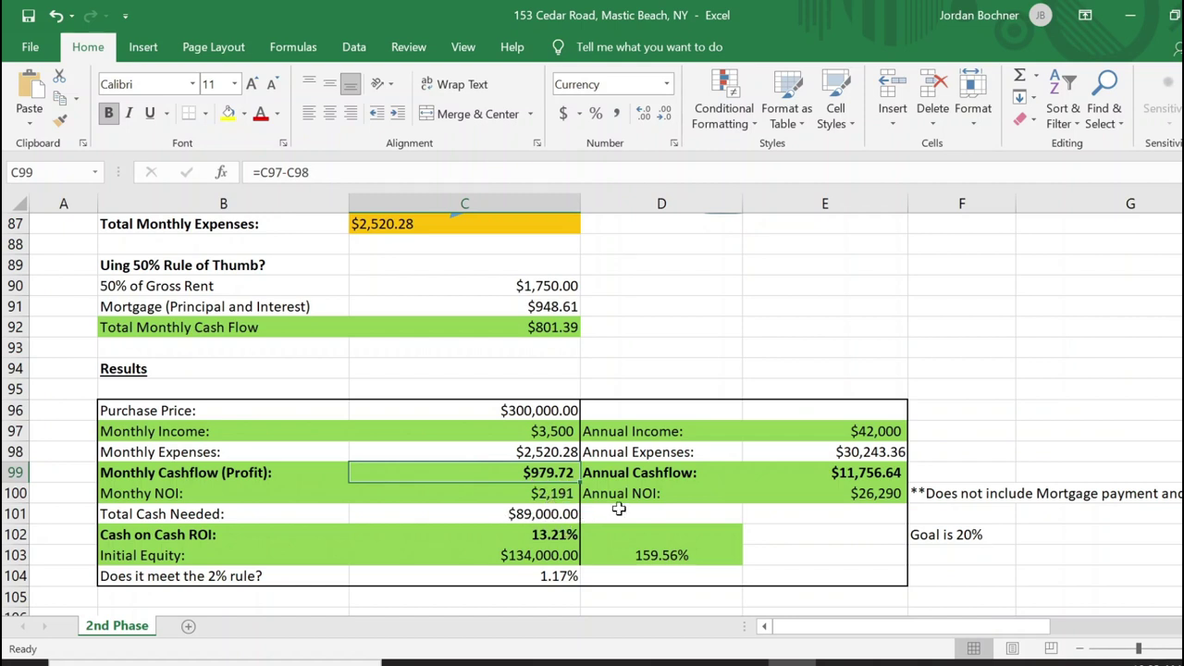
{"action": "left_click", "coordinate": [525, 537]}
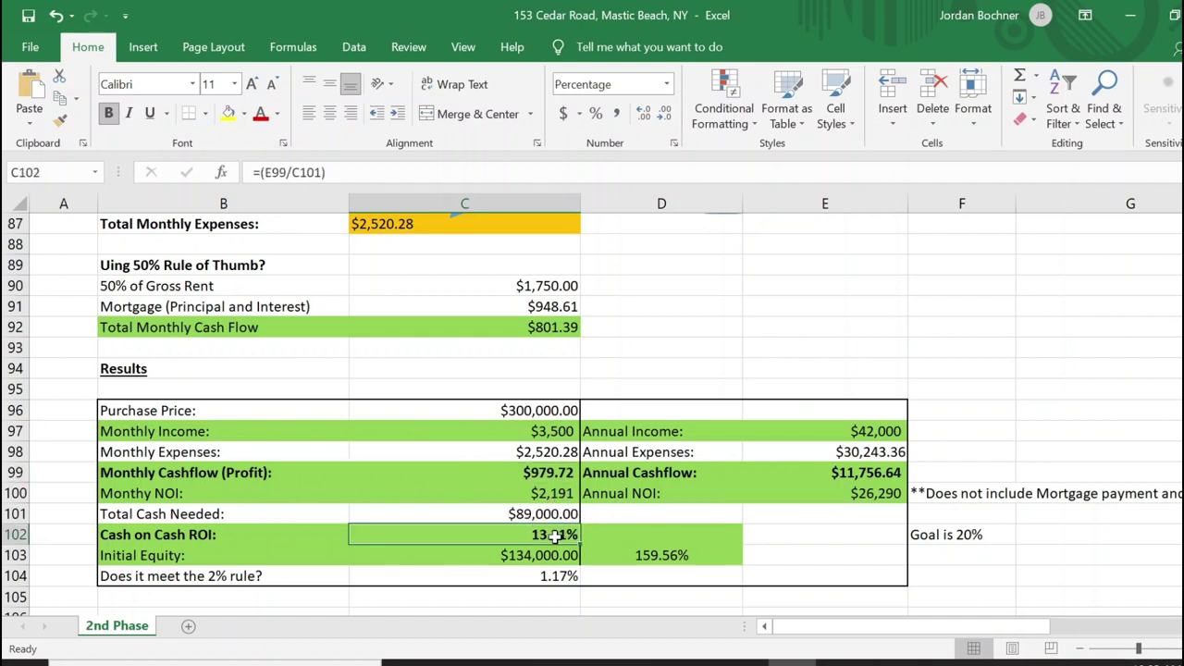
{"action": "left_click", "coordinate": [319, 537]}
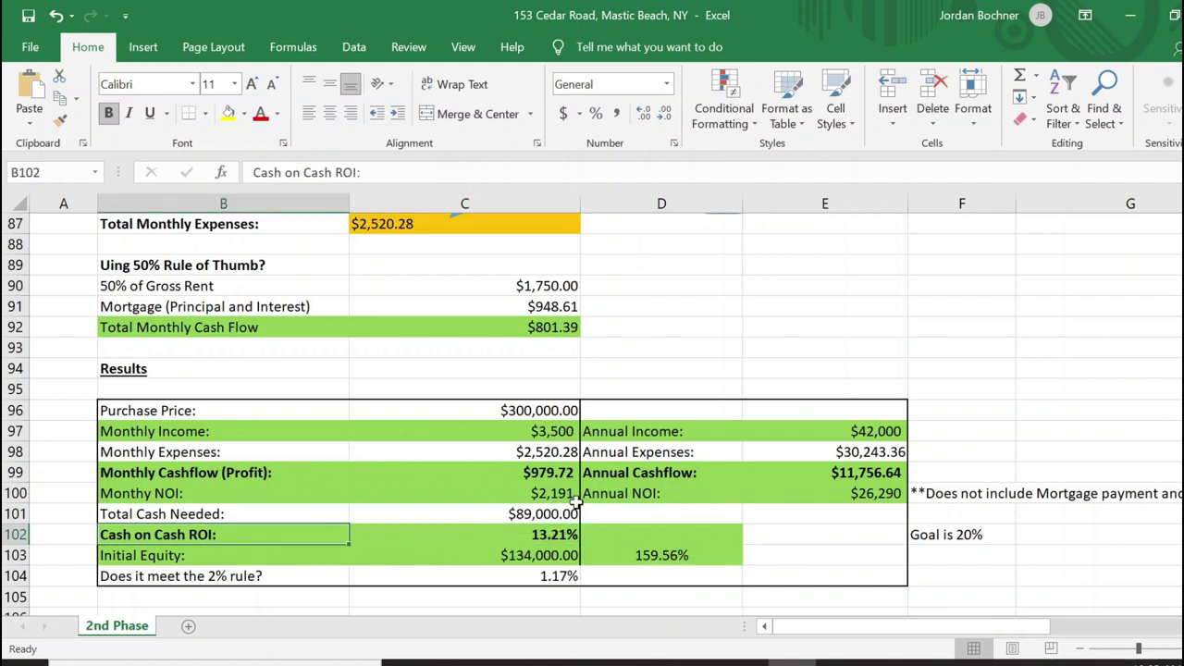
{"action": "left_click", "coordinate": [495, 534]}
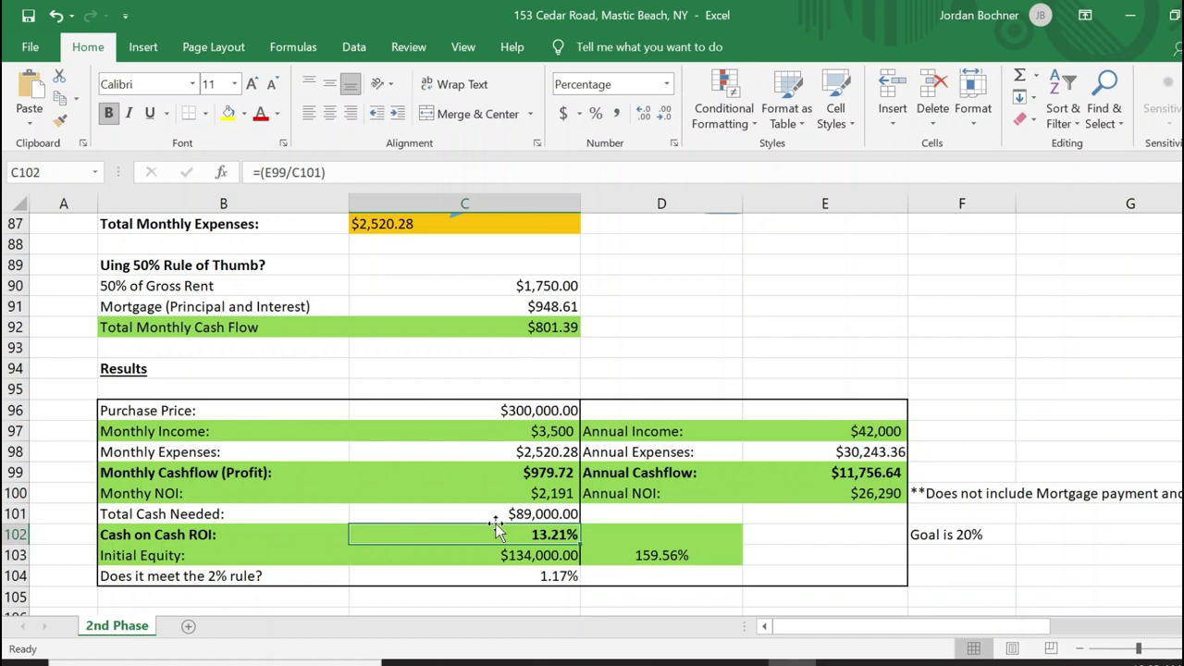
{"action": "left_click", "coordinate": [1079, 648]}
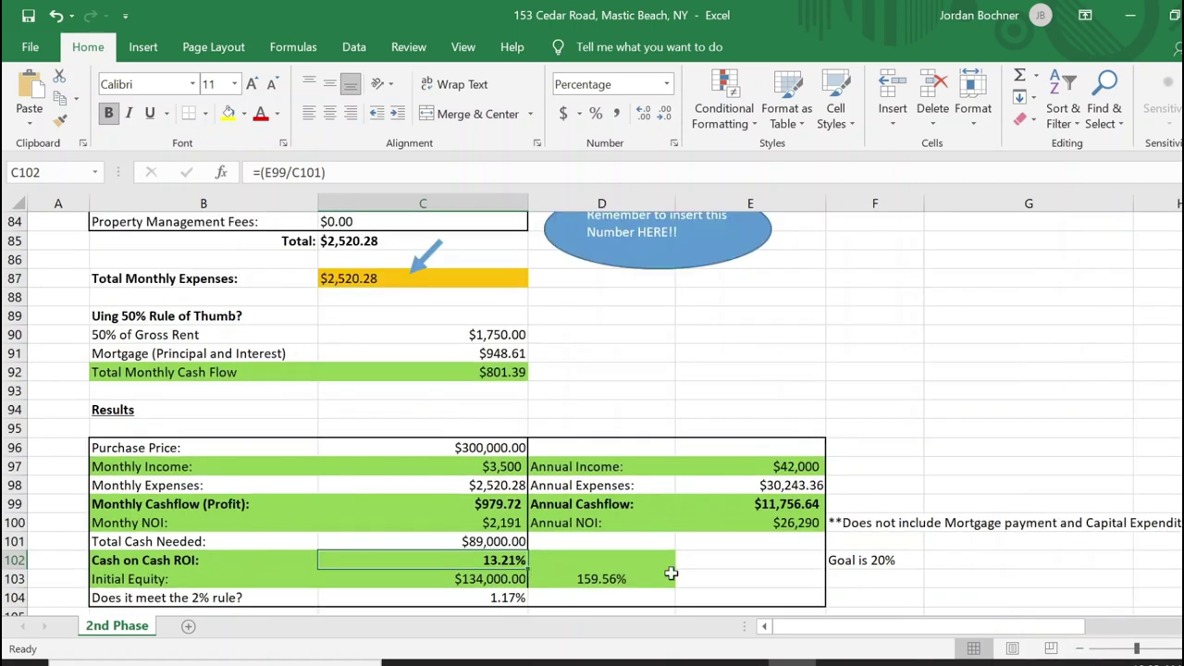
{"action": "left_click", "coordinate": [1079, 648]}
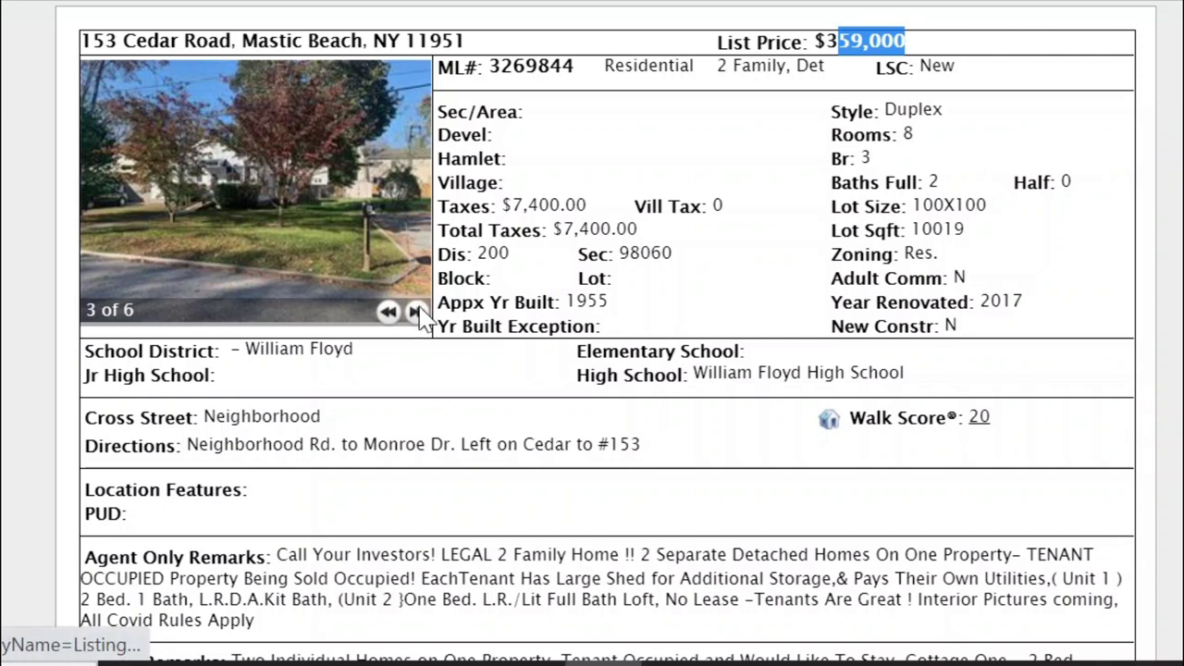
{"action": "left_click", "coordinate": [418, 312]}
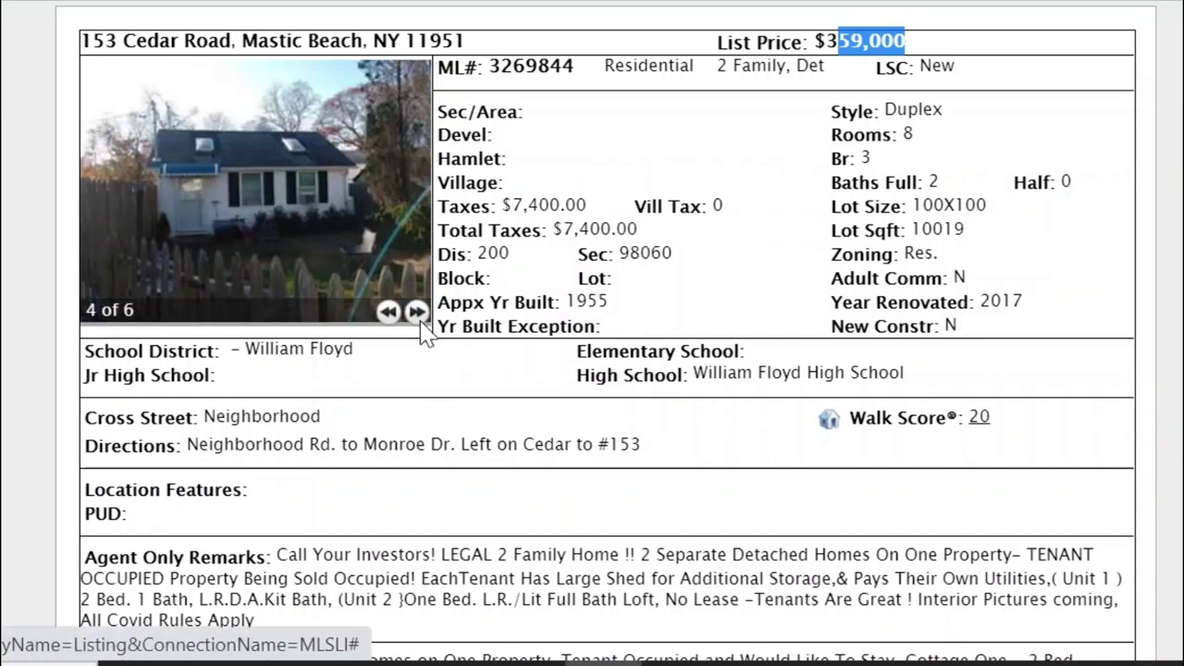
{"action": "left_click", "coordinate": [418, 313]}
{"action": "left_click", "coordinate": [418, 314]}
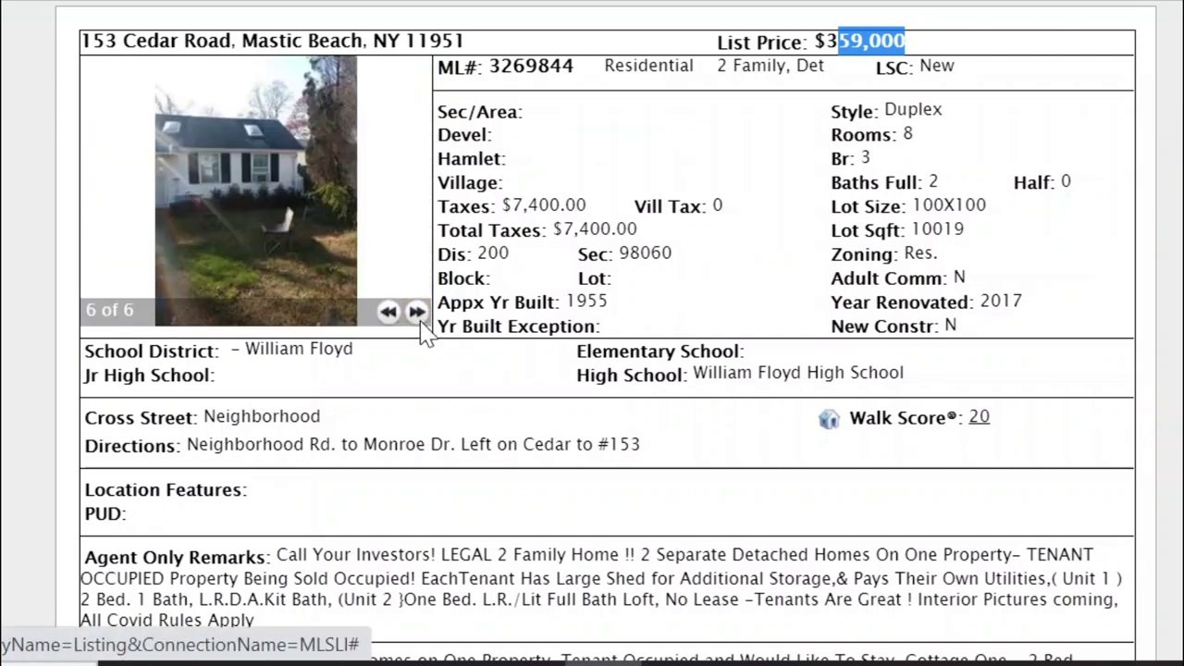
- Examine the listing's property details, the agent and public remarks, and the Units table for both cottages
{"action": "left_click", "coordinate": [689, 202]}
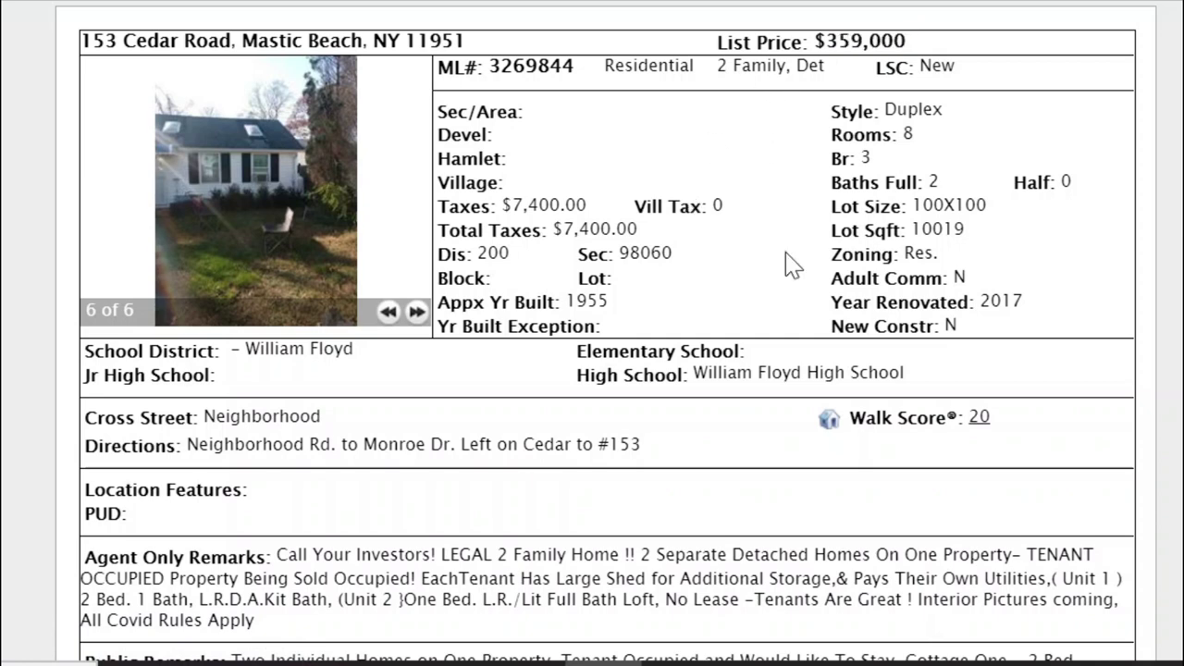
{"action": "mouse_move", "coordinate": [759, 663]}
{"action": "scroll", "coordinate": [607, 333], "scroll_direction": "down", "scroll_amount": 2}
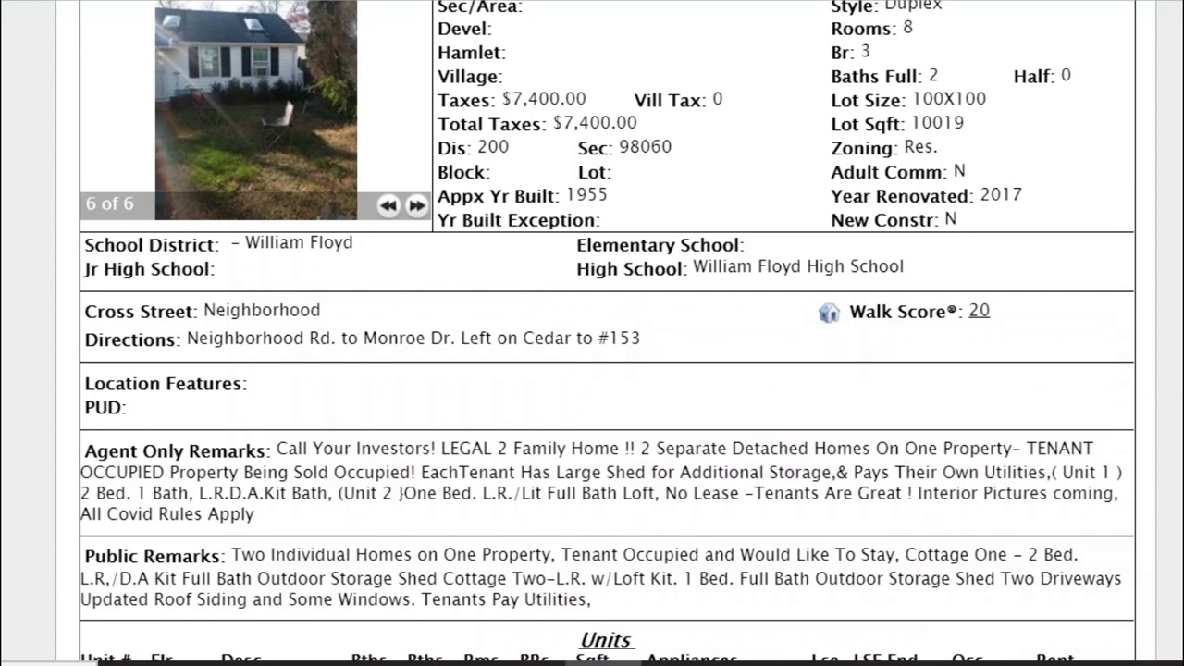
{"action": "scroll", "coordinate": [897, 462], "scroll_direction": "up", "scroll_amount": 2}
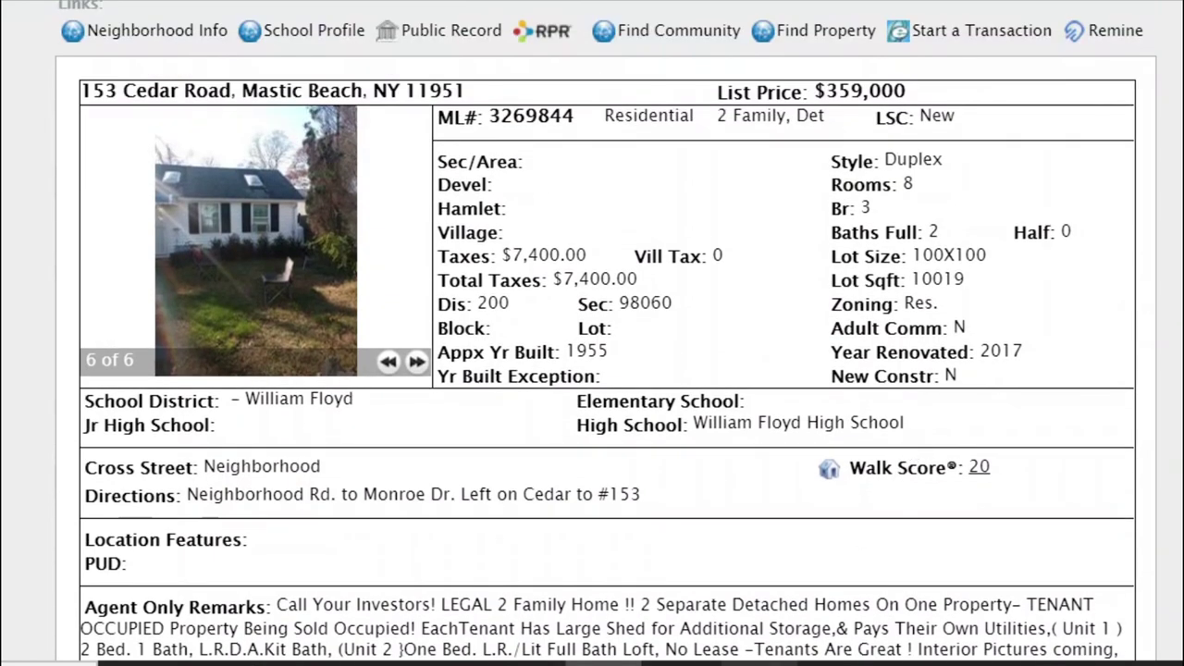
{"action": "scroll", "coordinate": [669, 573], "scroll_direction": "down", "scroll_amount": 3}
{"action": "scroll", "coordinate": [607, 333], "scroll_direction": "down", "scroll_amount": 2}
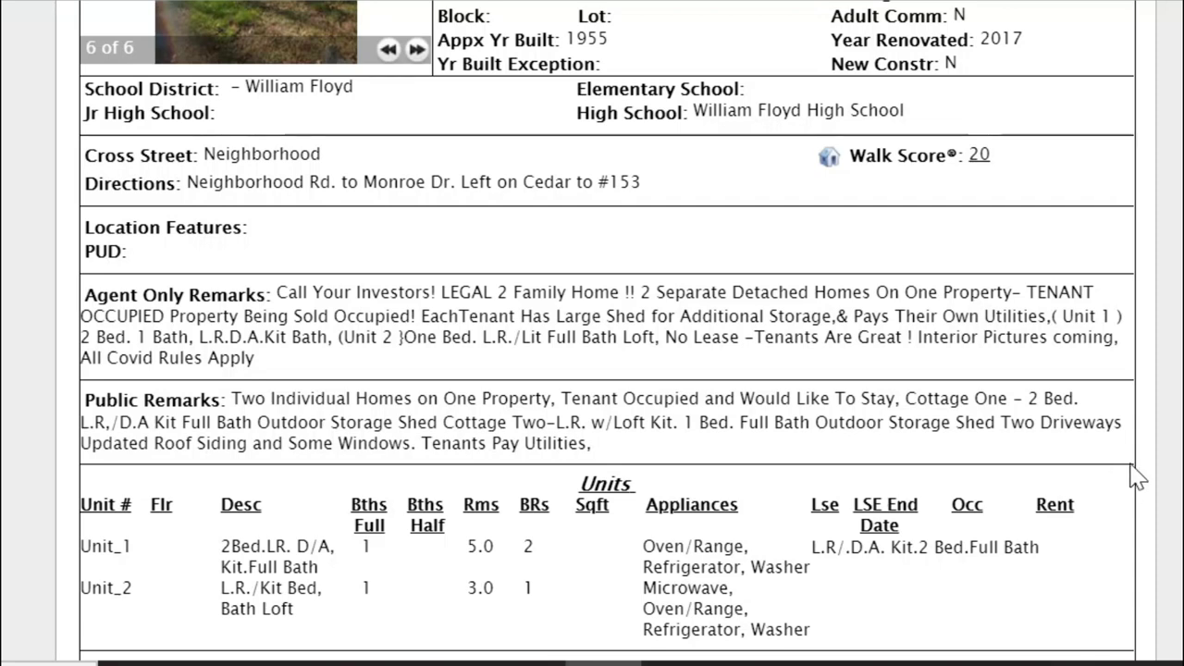
{"action": "scroll", "coordinate": [430, 393], "scroll_direction": "up", "scroll_amount": 4}
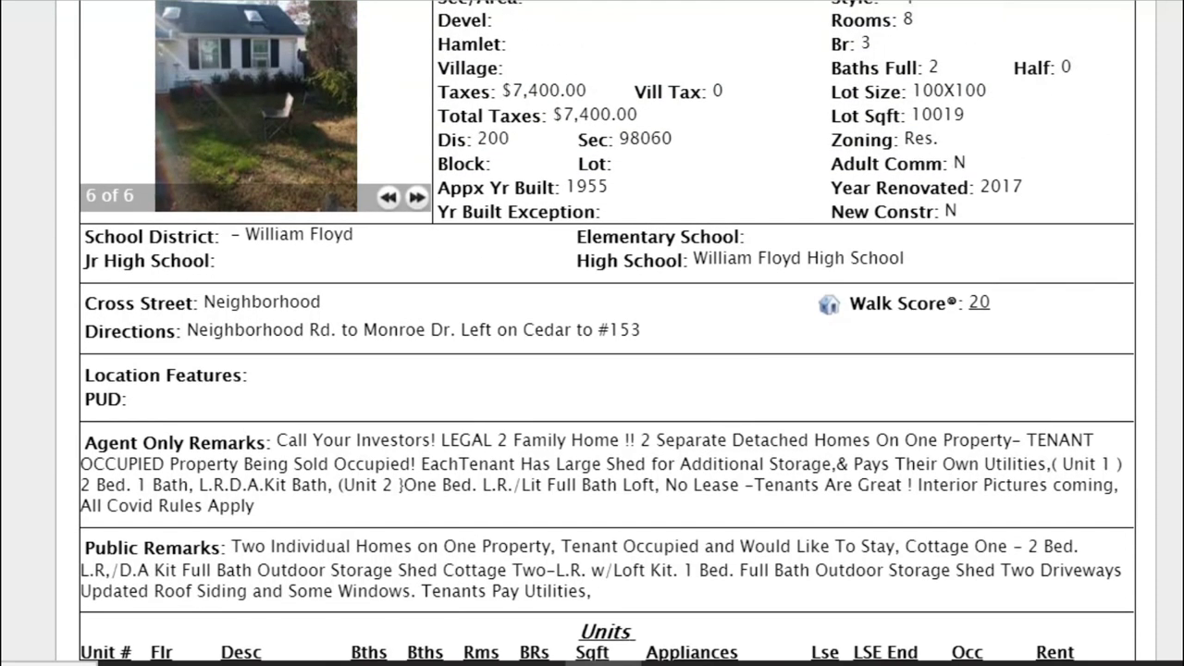
- Browse the listing's photos again, starting from the first one
{"action": "left_click", "coordinate": [417, 380]}
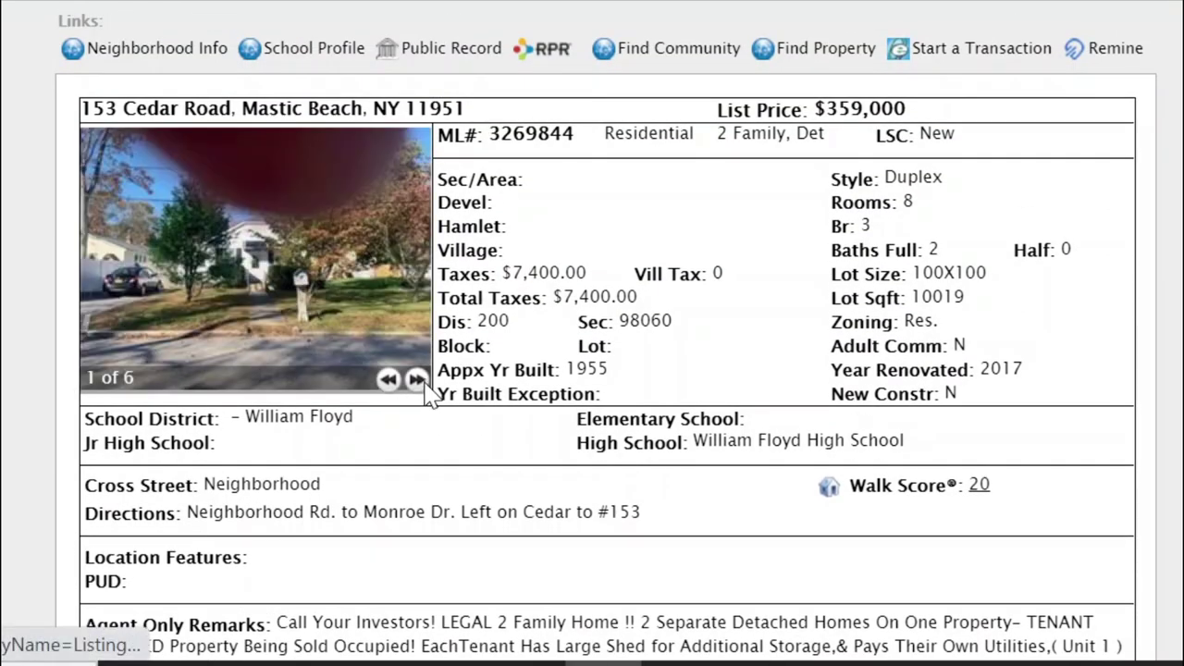
{"action": "left_click", "coordinate": [417, 380]}
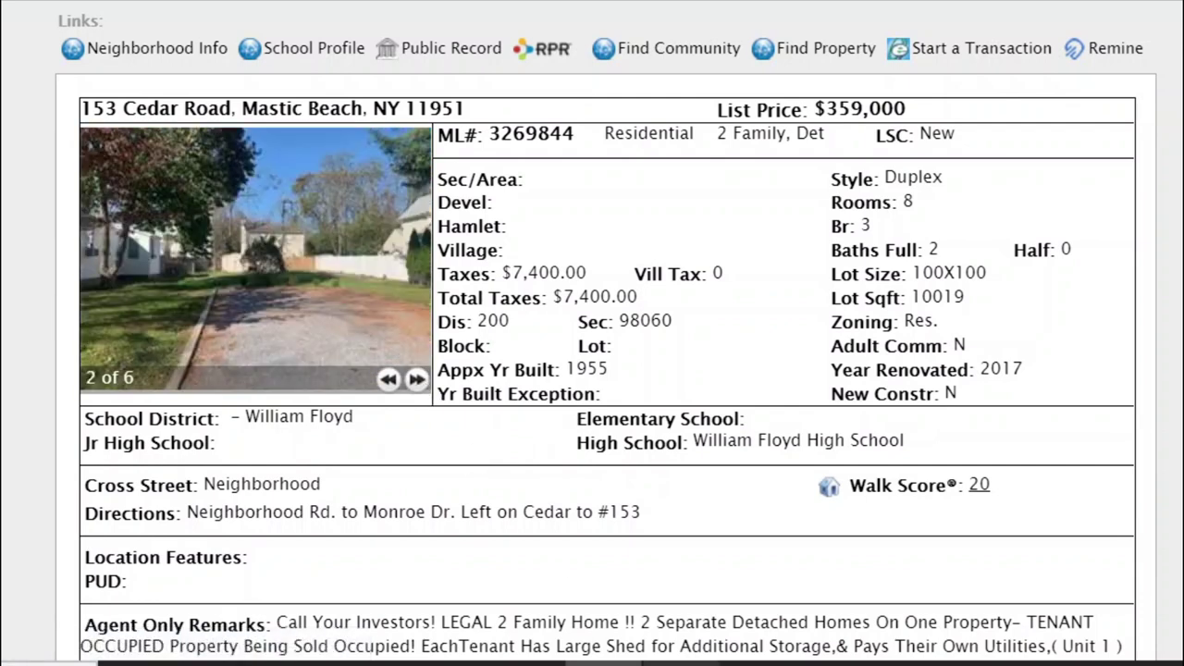
{"action": "mouse_move", "coordinate": [681, 663]}
{"action": "left_click", "coordinate": [414, 381]}
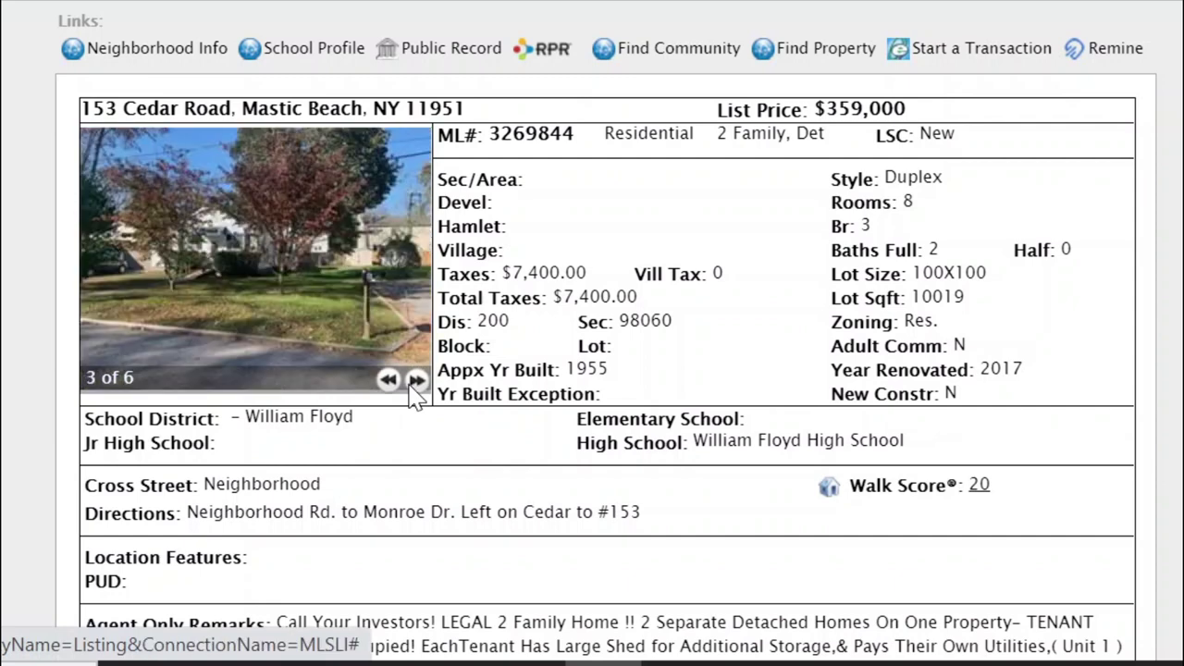
{"action": "left_click", "coordinate": [414, 380]}
{"action": "left_click", "coordinate": [416, 380]}
{"action": "left_click", "coordinate": [416, 380]}
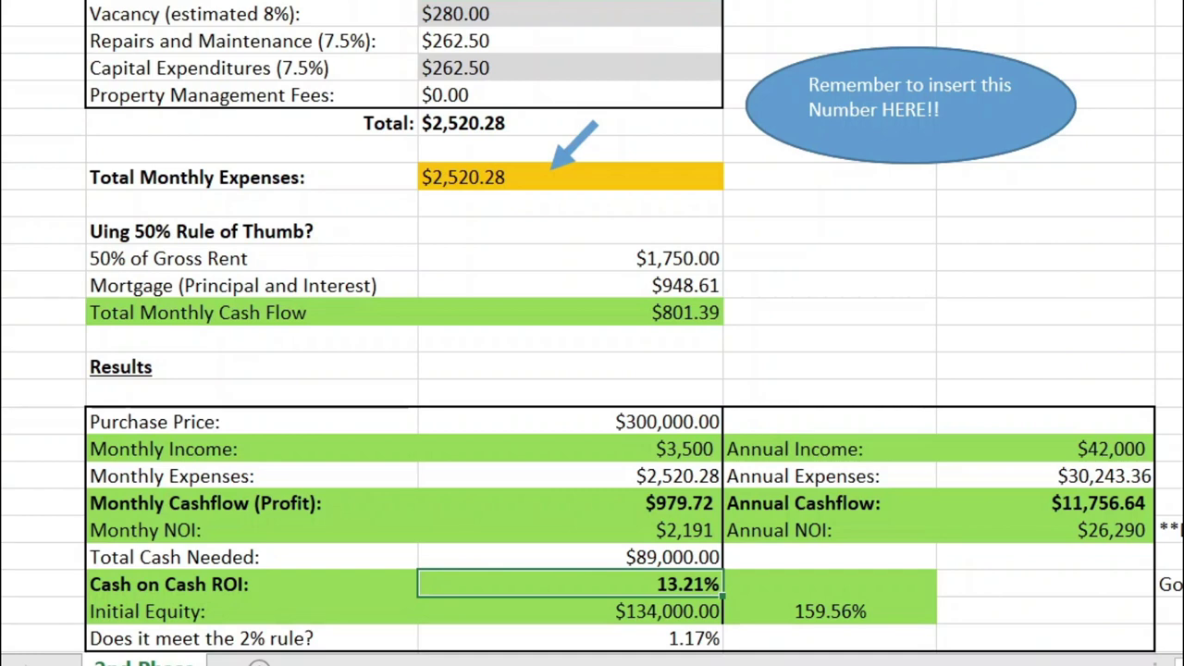
- Switch to the Excel rental property analysis and review the expenses, Results table, property information and purchase figures
{"action": "scroll", "coordinate": [592, 333], "scroll_direction": "down", "scroll_amount": 3}
{"action": "scroll", "coordinate": [591, 333], "scroll_direction": "down", "scroll_amount": 3}
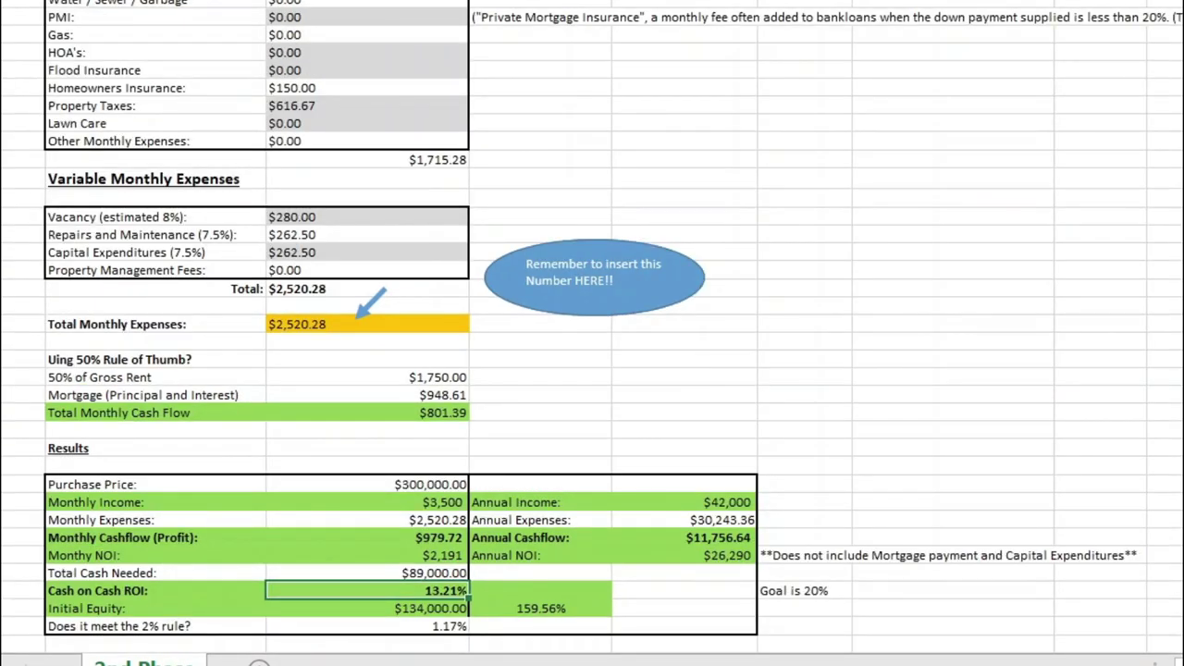
{"action": "scroll", "coordinate": [592, 333], "scroll_direction": "up", "scroll_amount": 1}
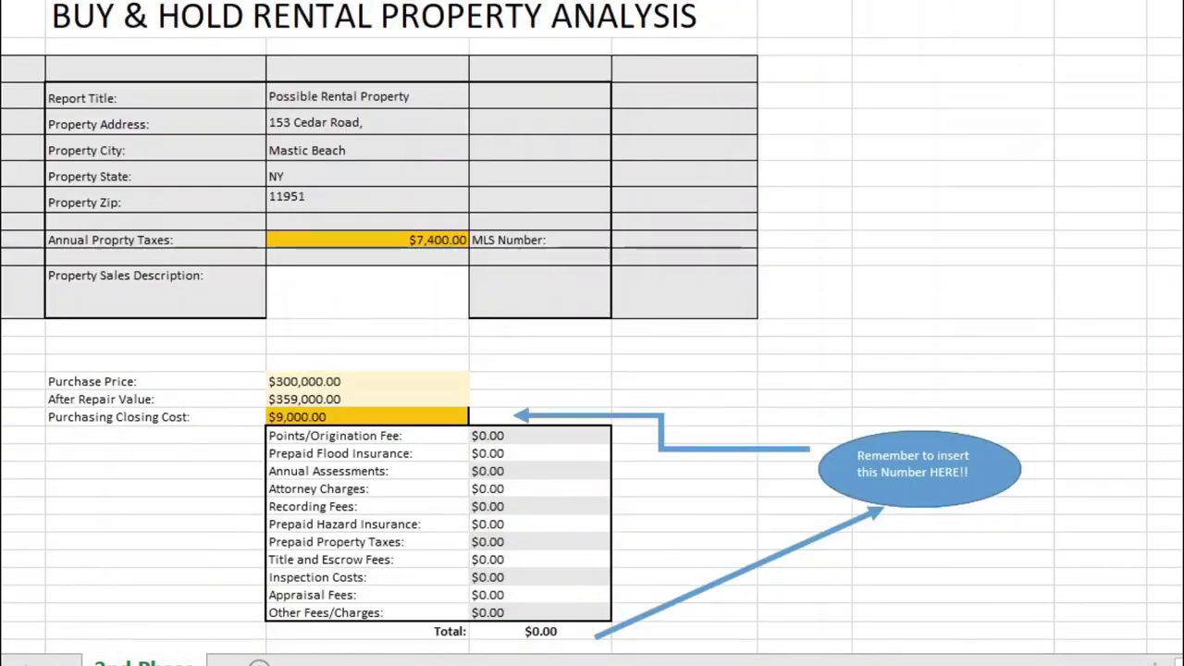
{"action": "left_click", "coordinate": [1059, 367]}
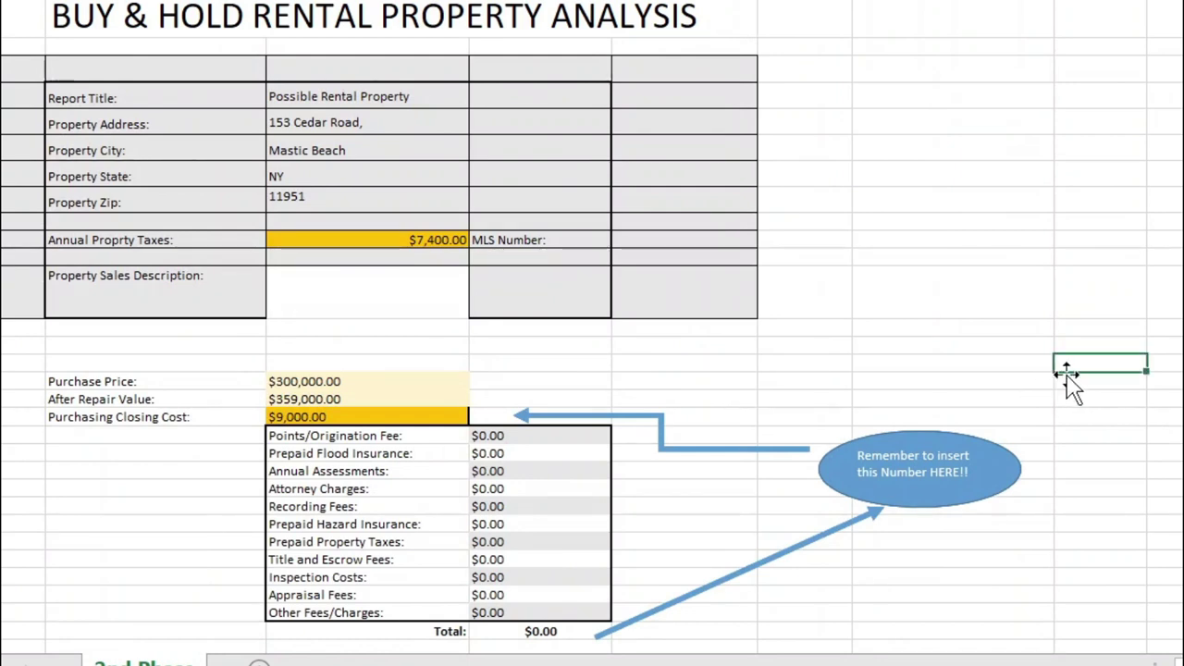
{"action": "left_click", "coordinate": [942, 150]}
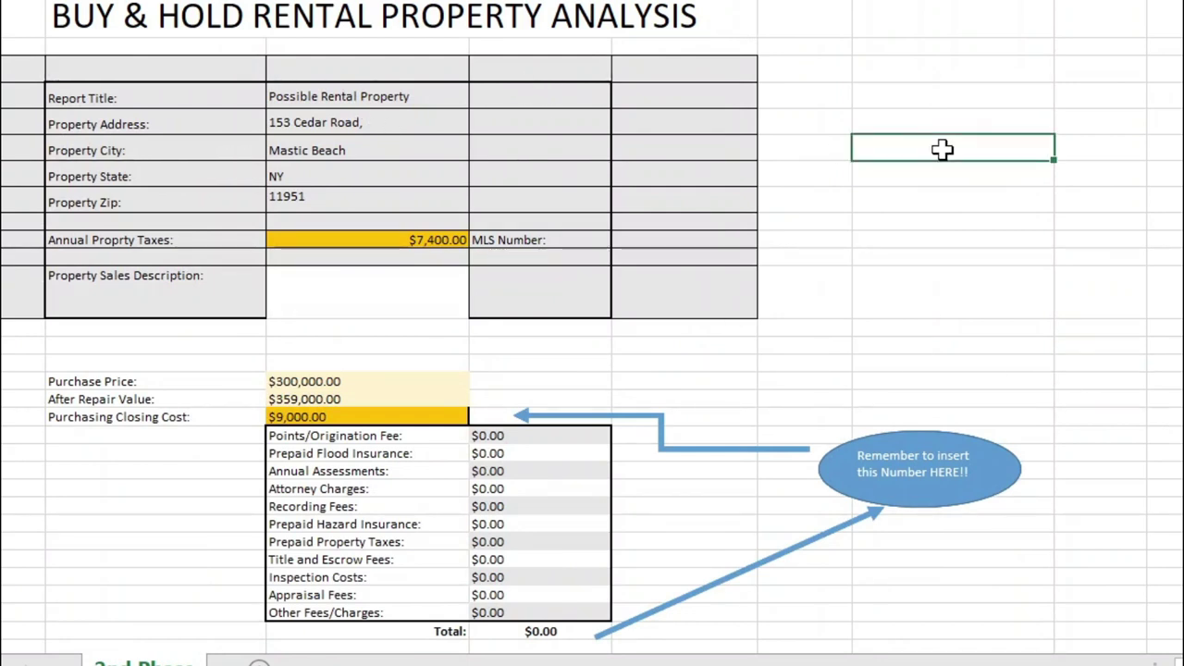